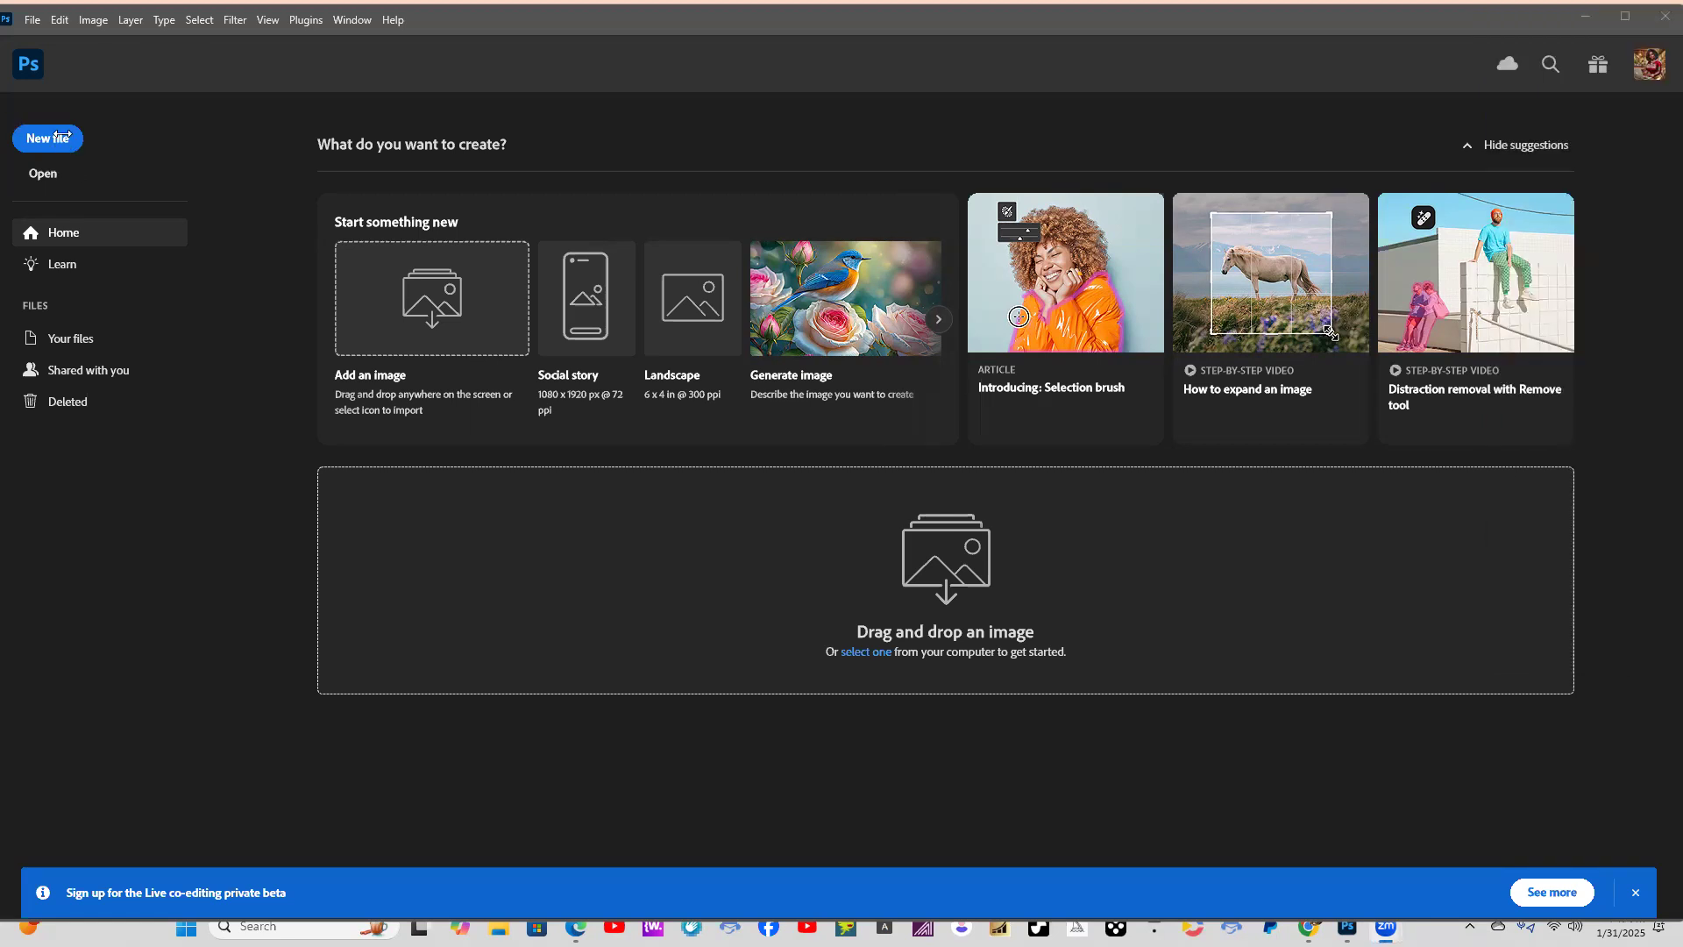
Create a new document 11.2 inches wide and 14.2 inches high at 300 pixels/inch with transparent background contents.
left_click(49, 138)
left_click(49, 137)
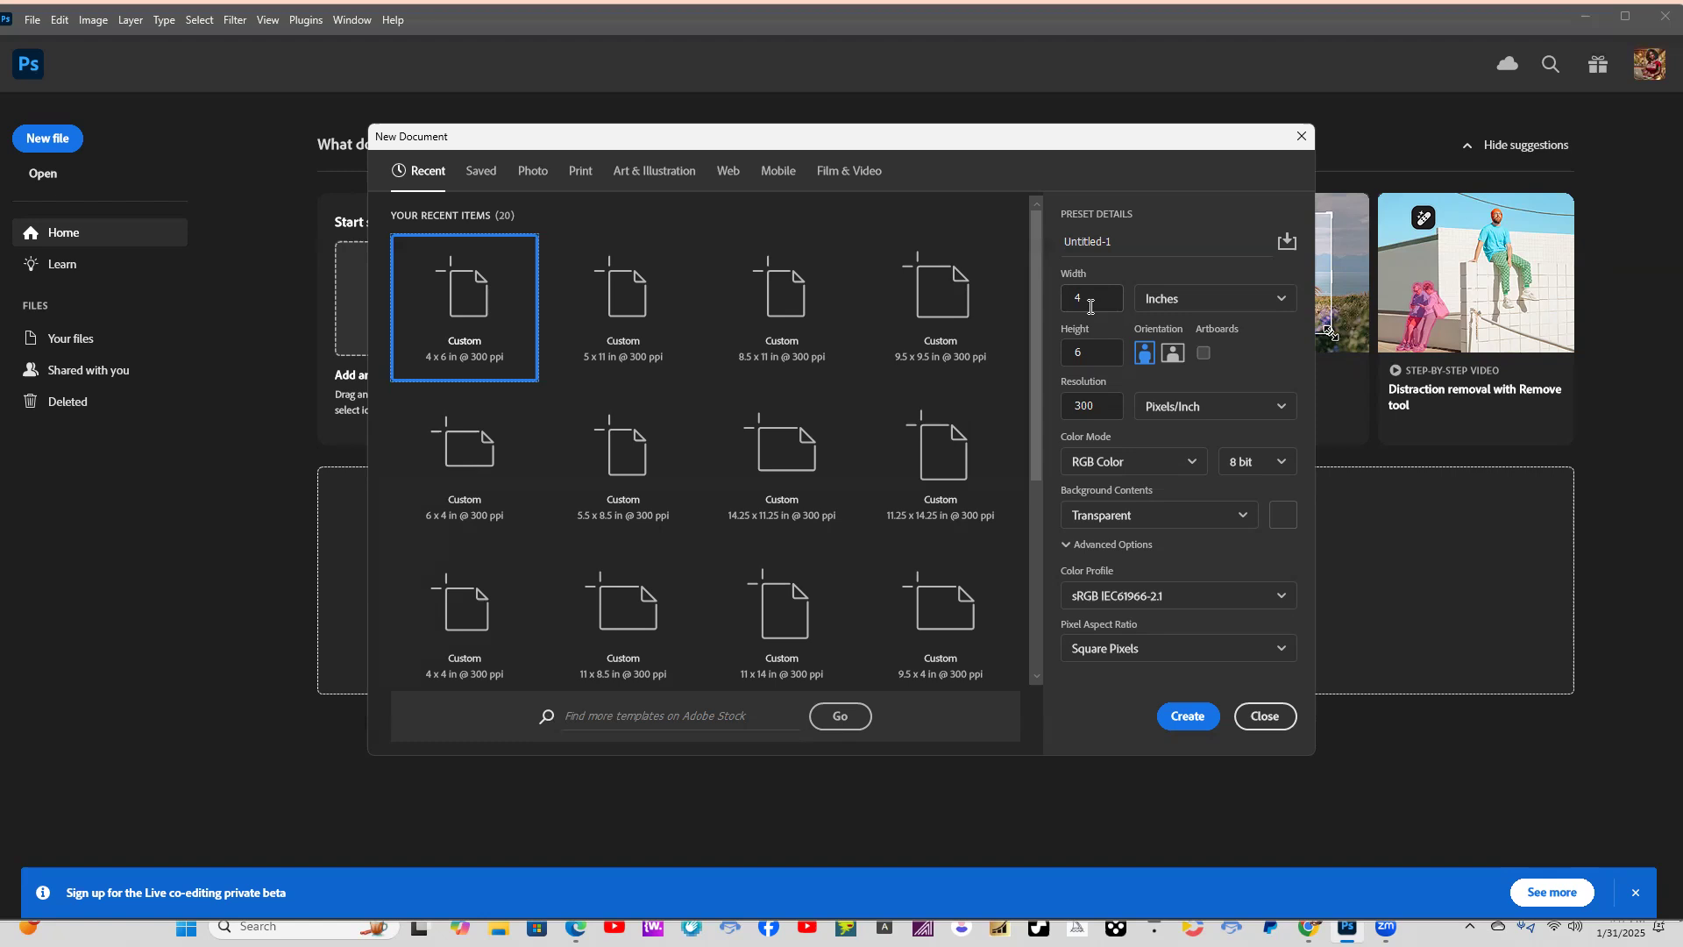
left_click(1083, 298)
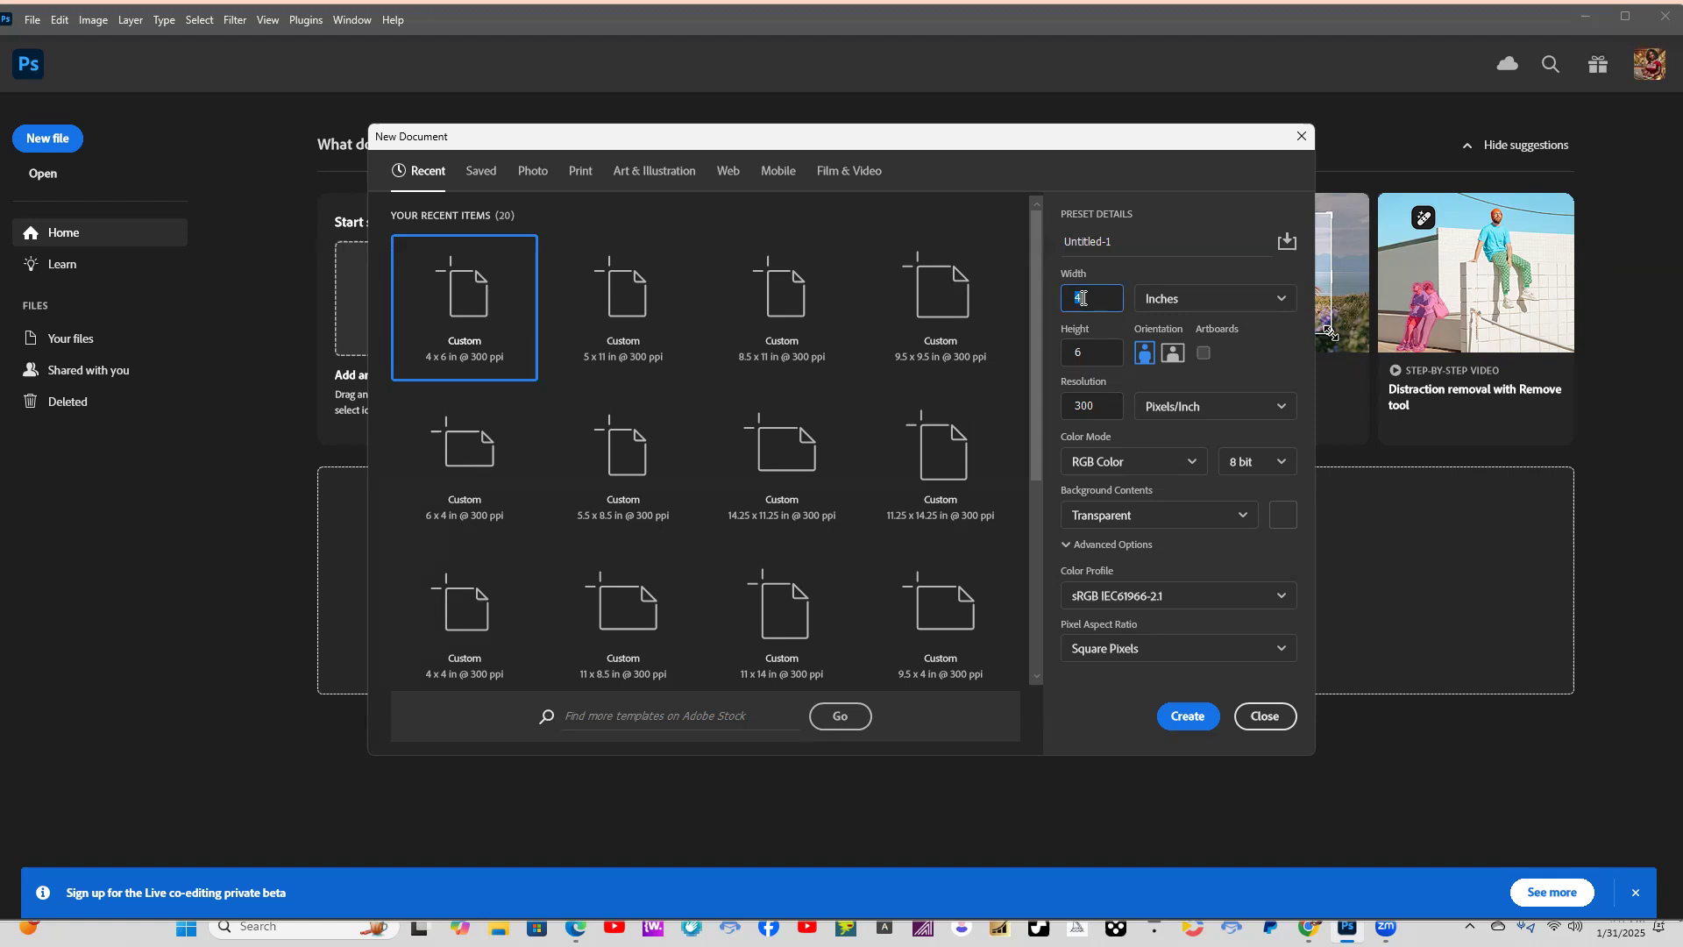
type("11")
type(".175")
key("BackSpace")
key("BackSpace")
type("2")
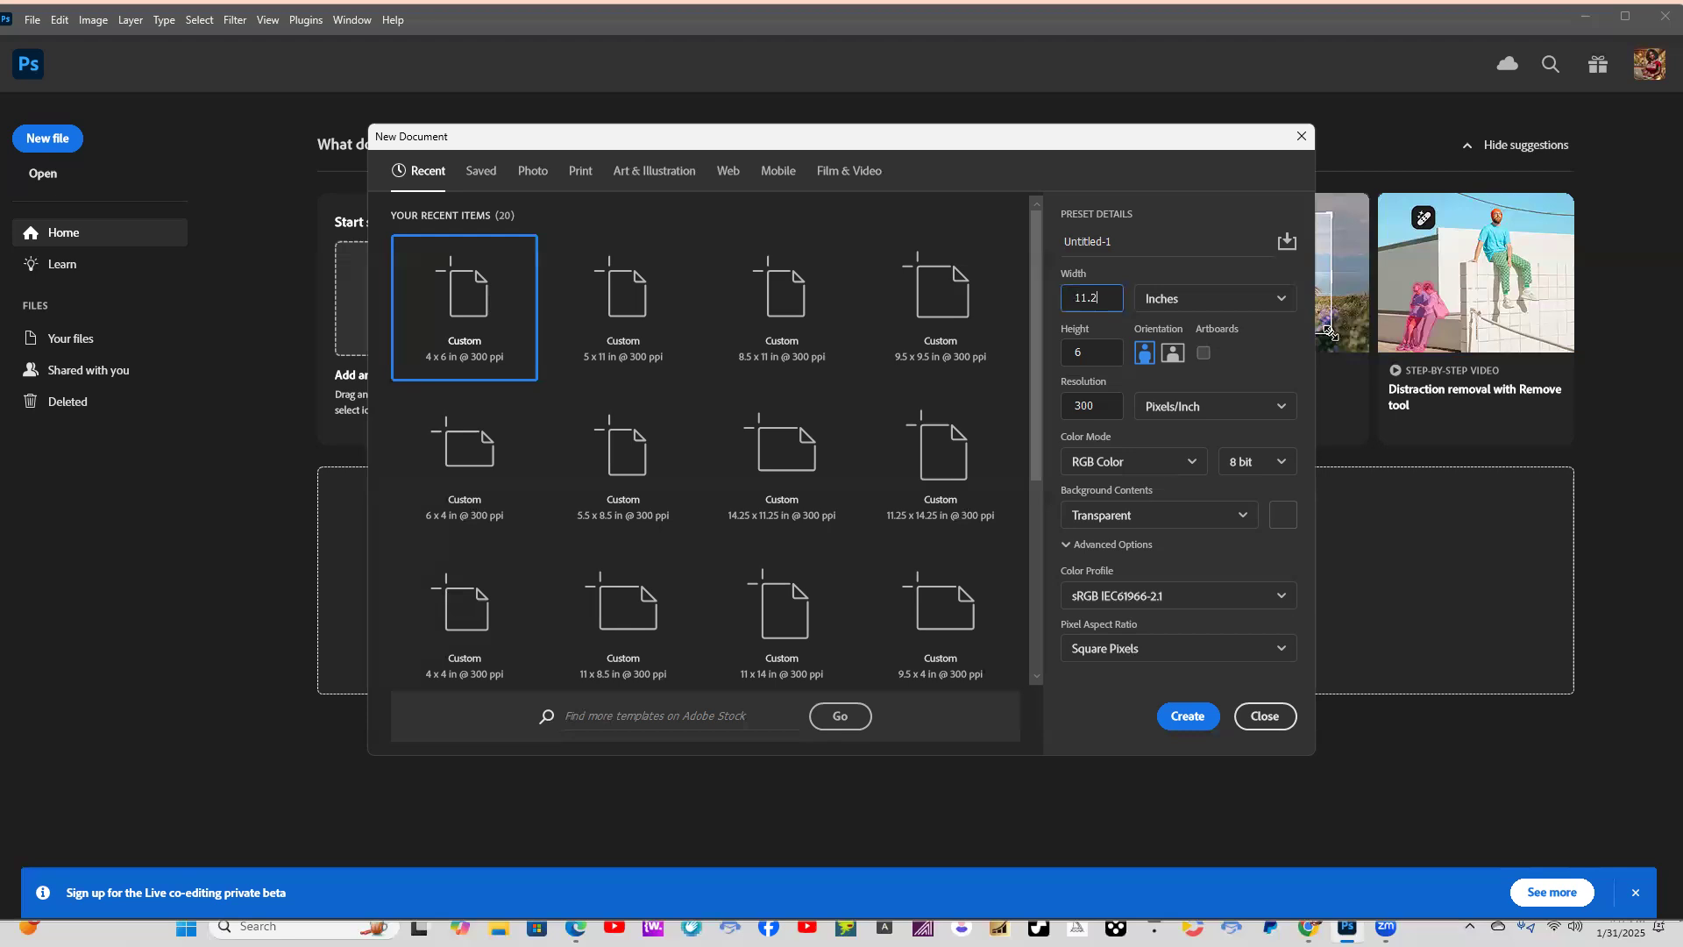
left_click(1081, 358)
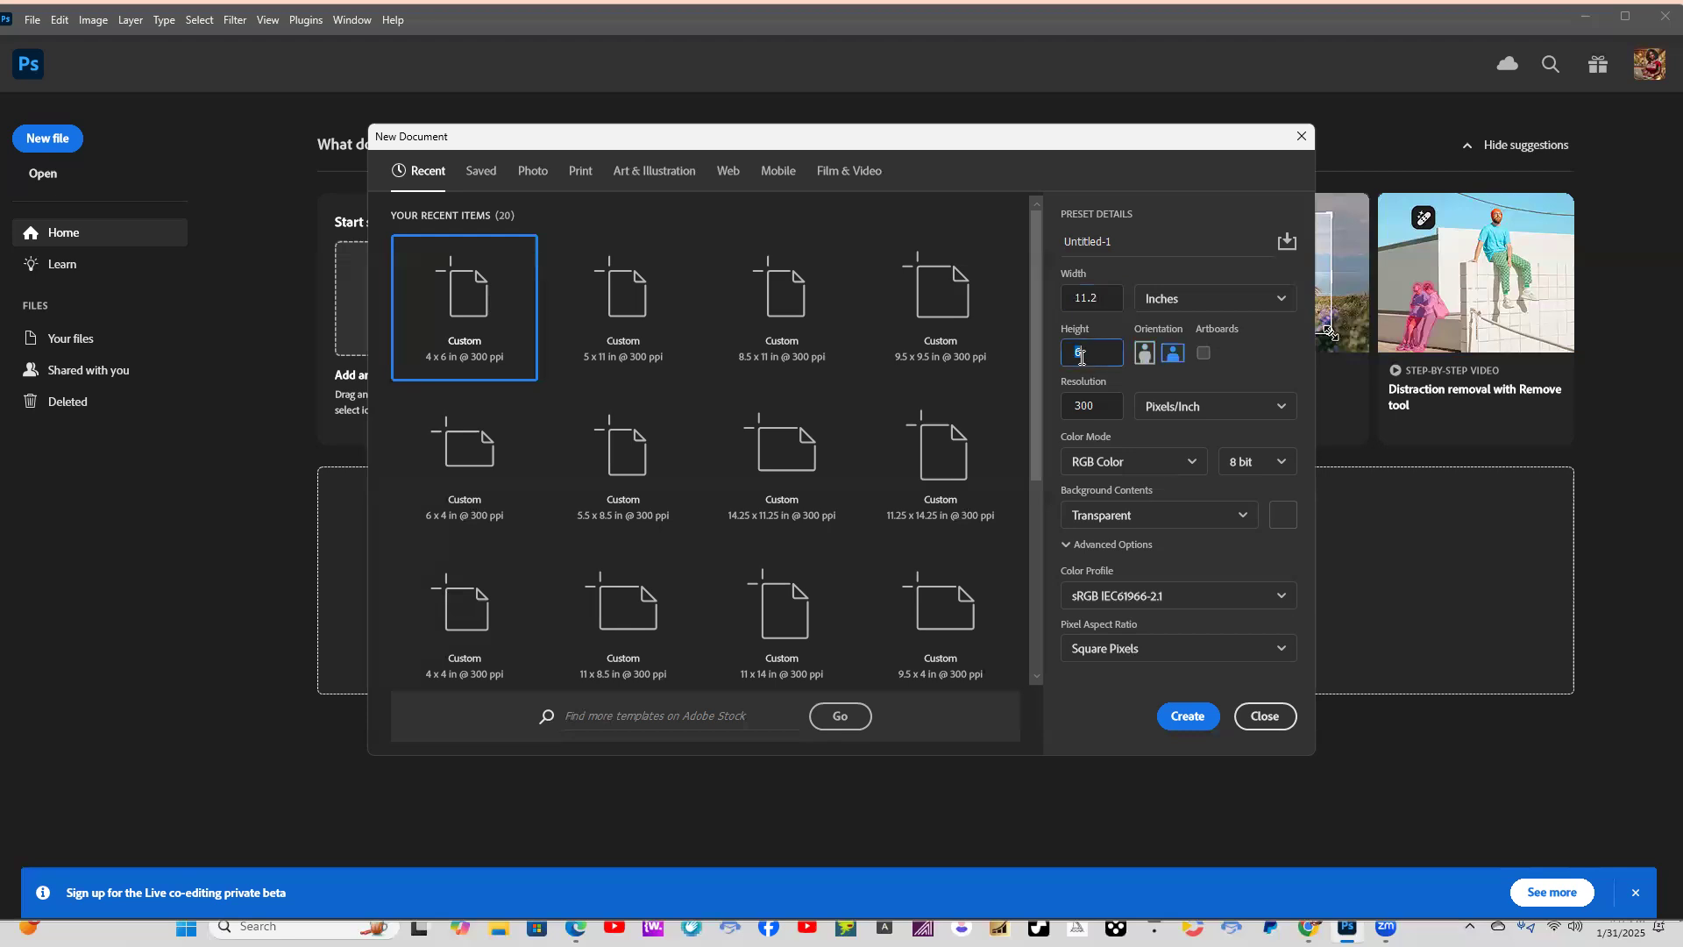
type("14.2")
left_click(1189, 716)
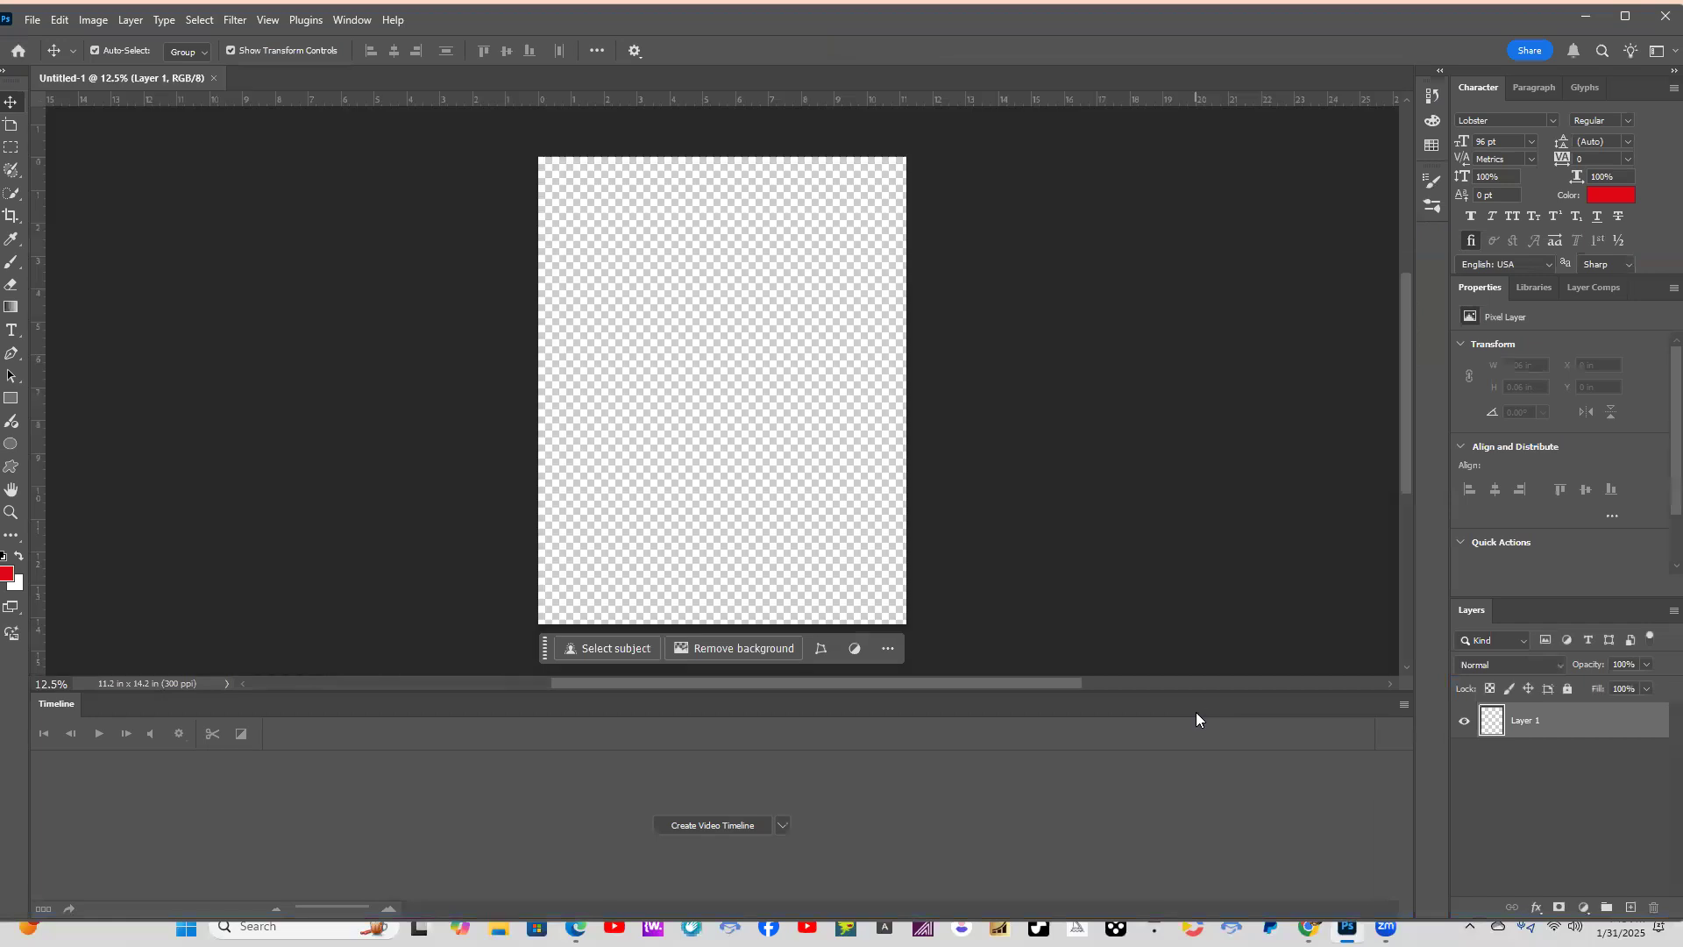
Start placing an embedded image, search the My Designs folder for "canvas cre" and open the Canvas Creations GPT folder.
left_click(33, 22)
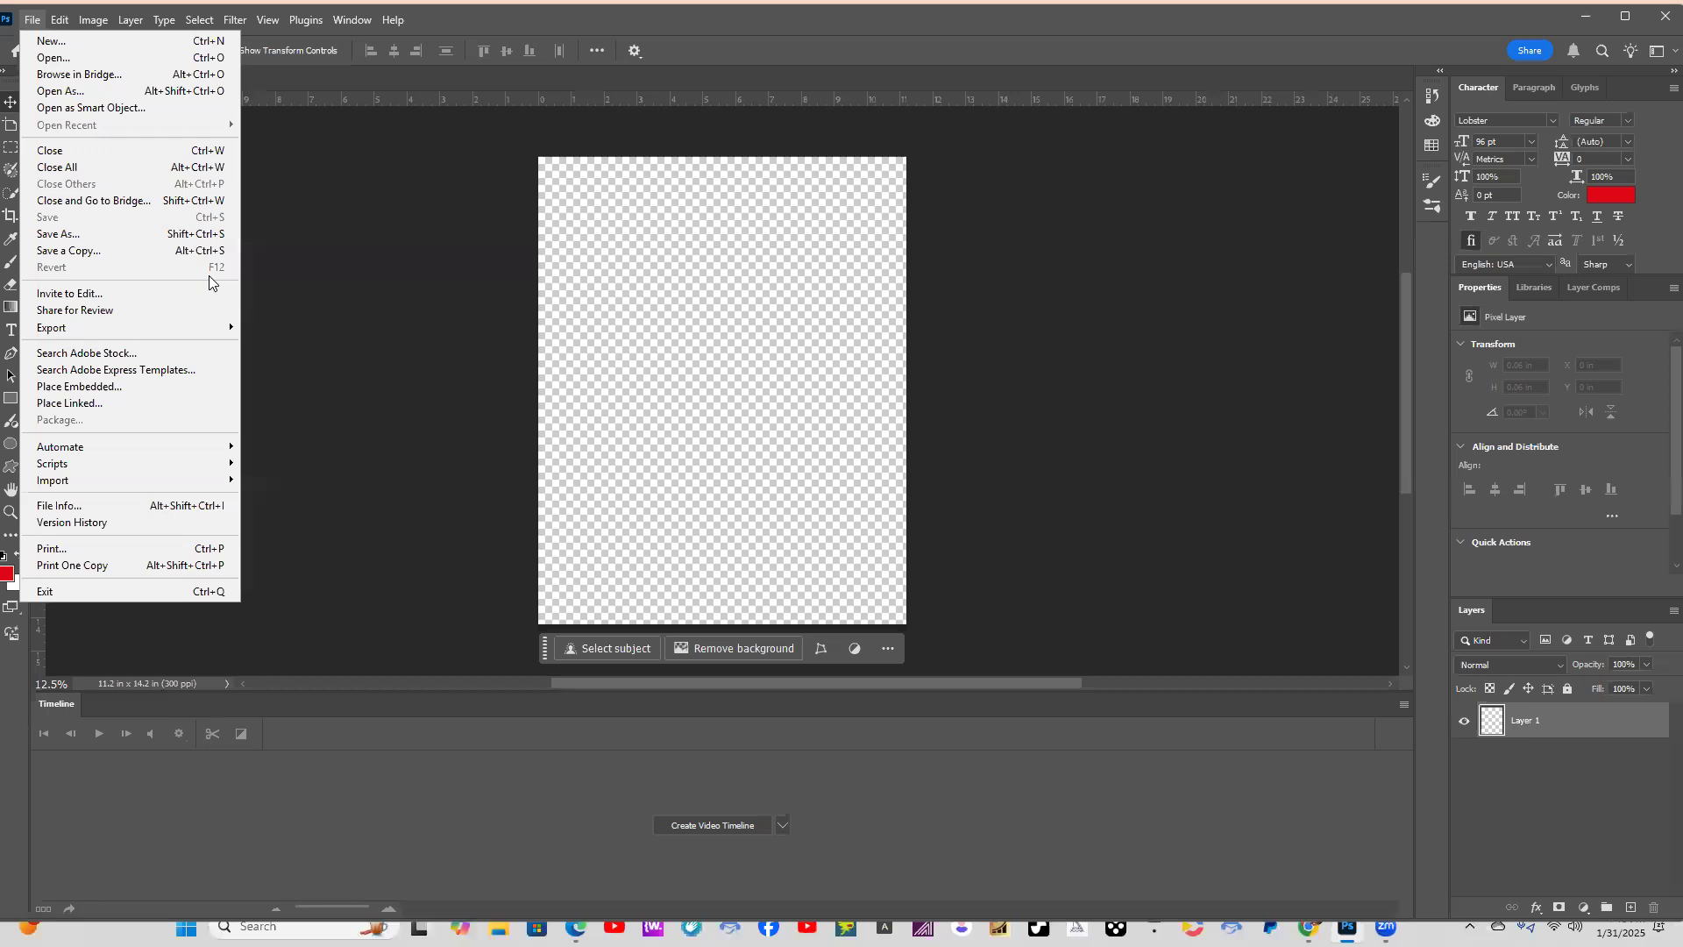
left_click(106, 391)
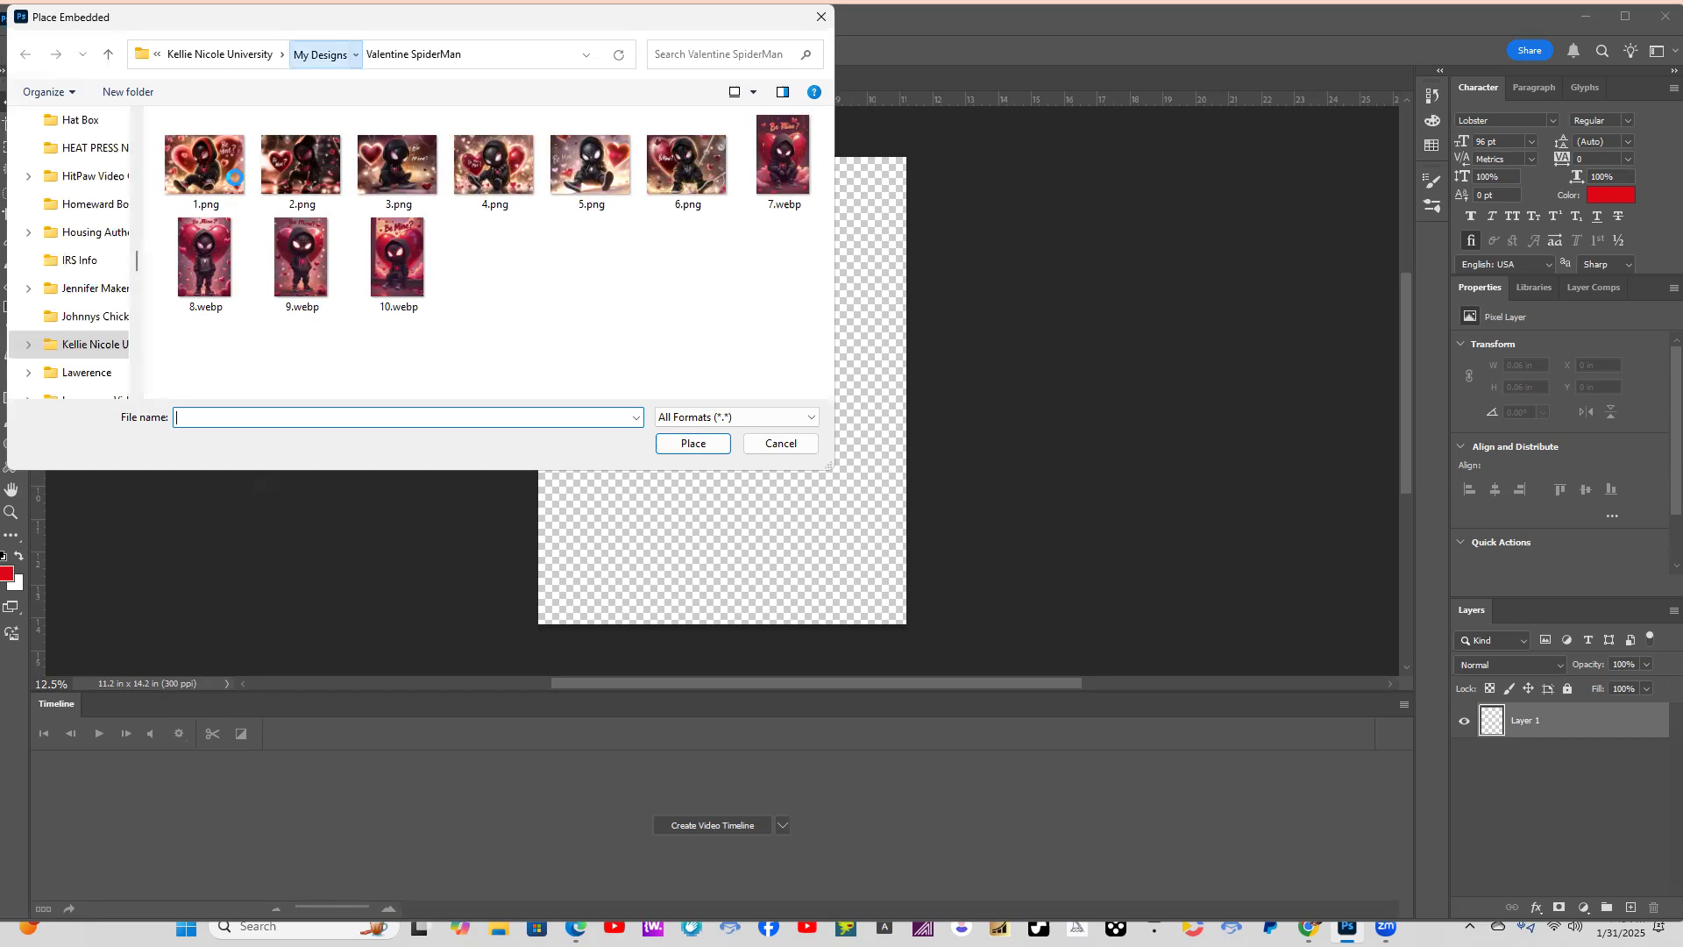
left_click(320, 54)
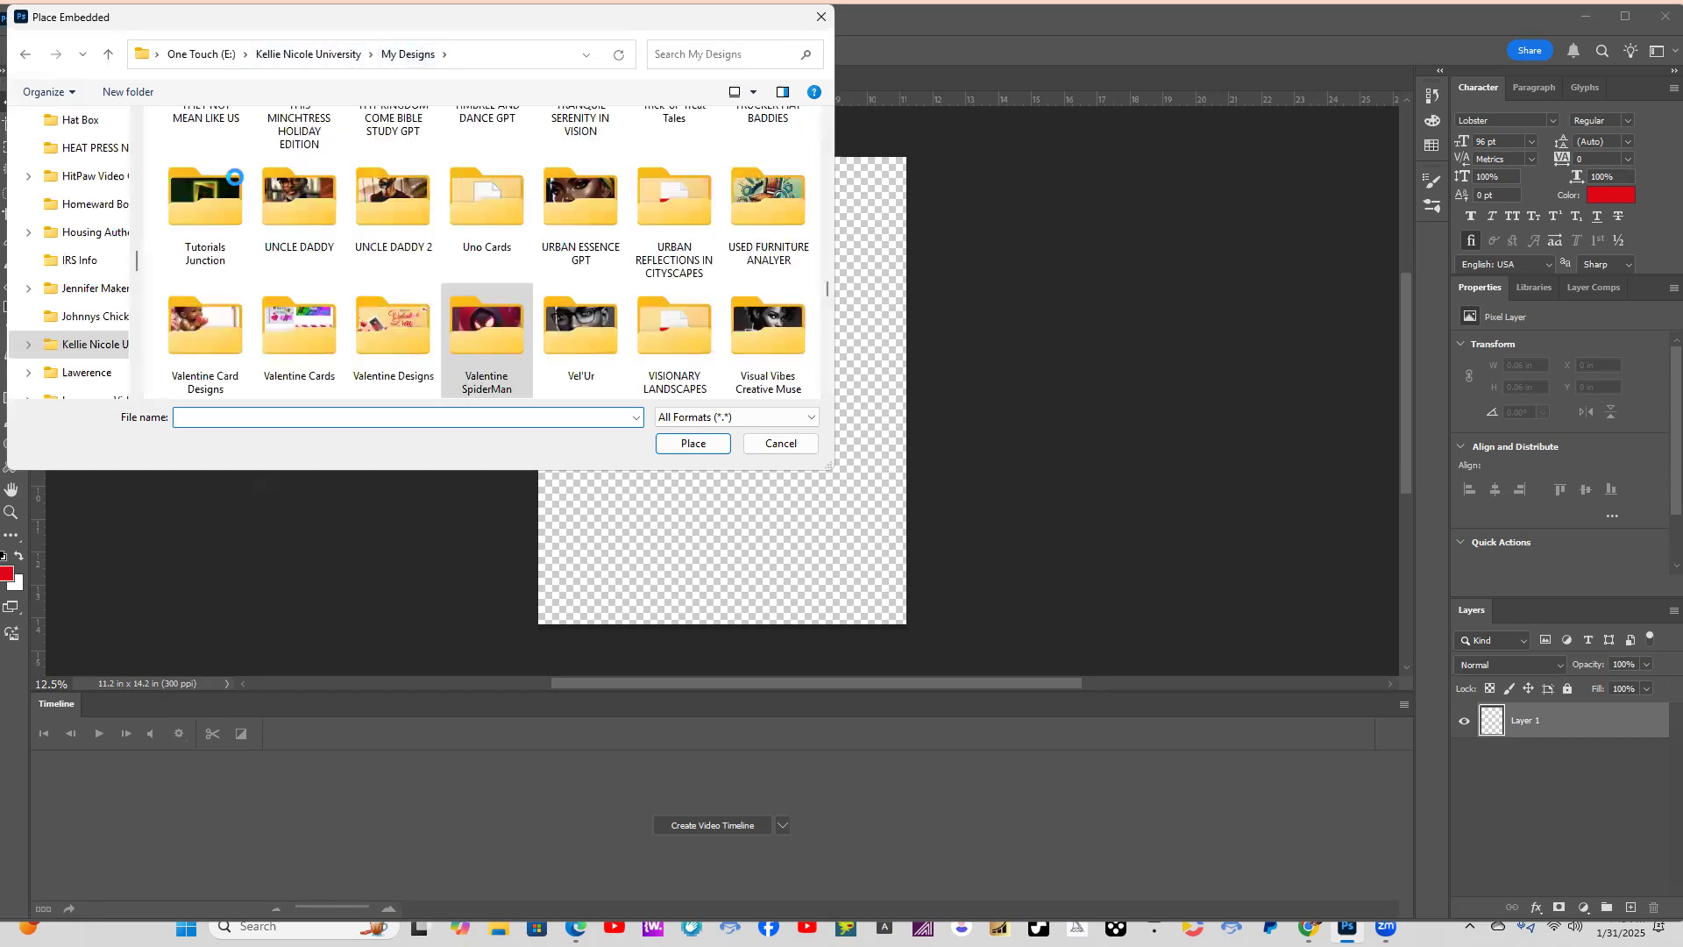
left_click(724, 55)
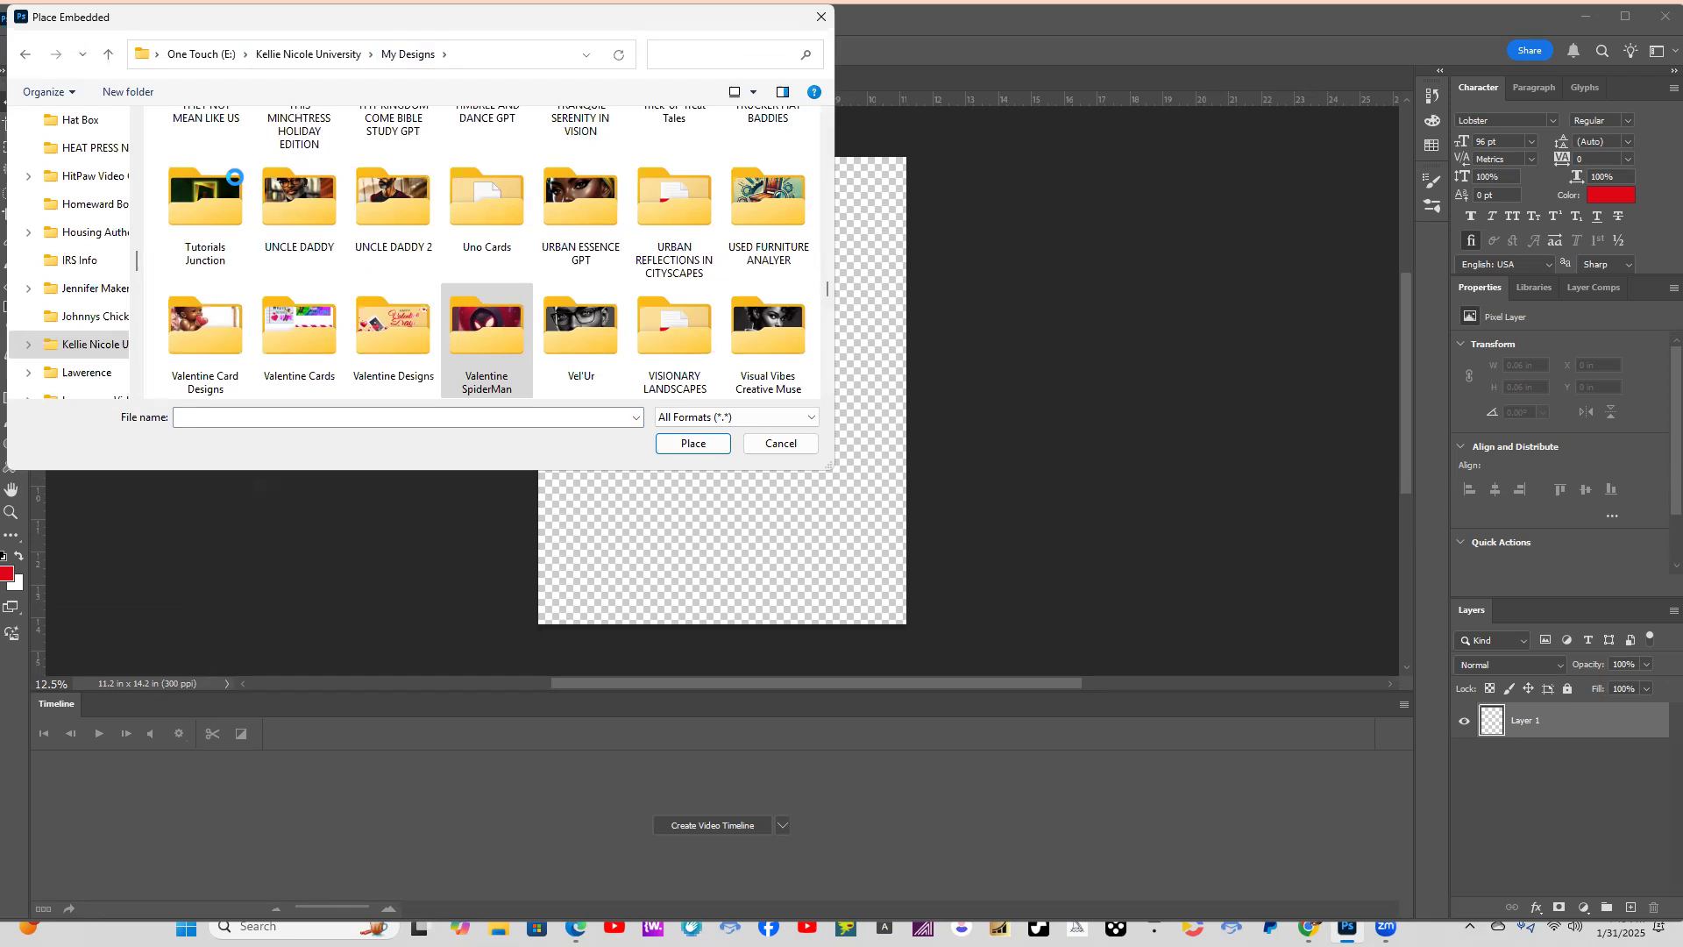
type("AN")
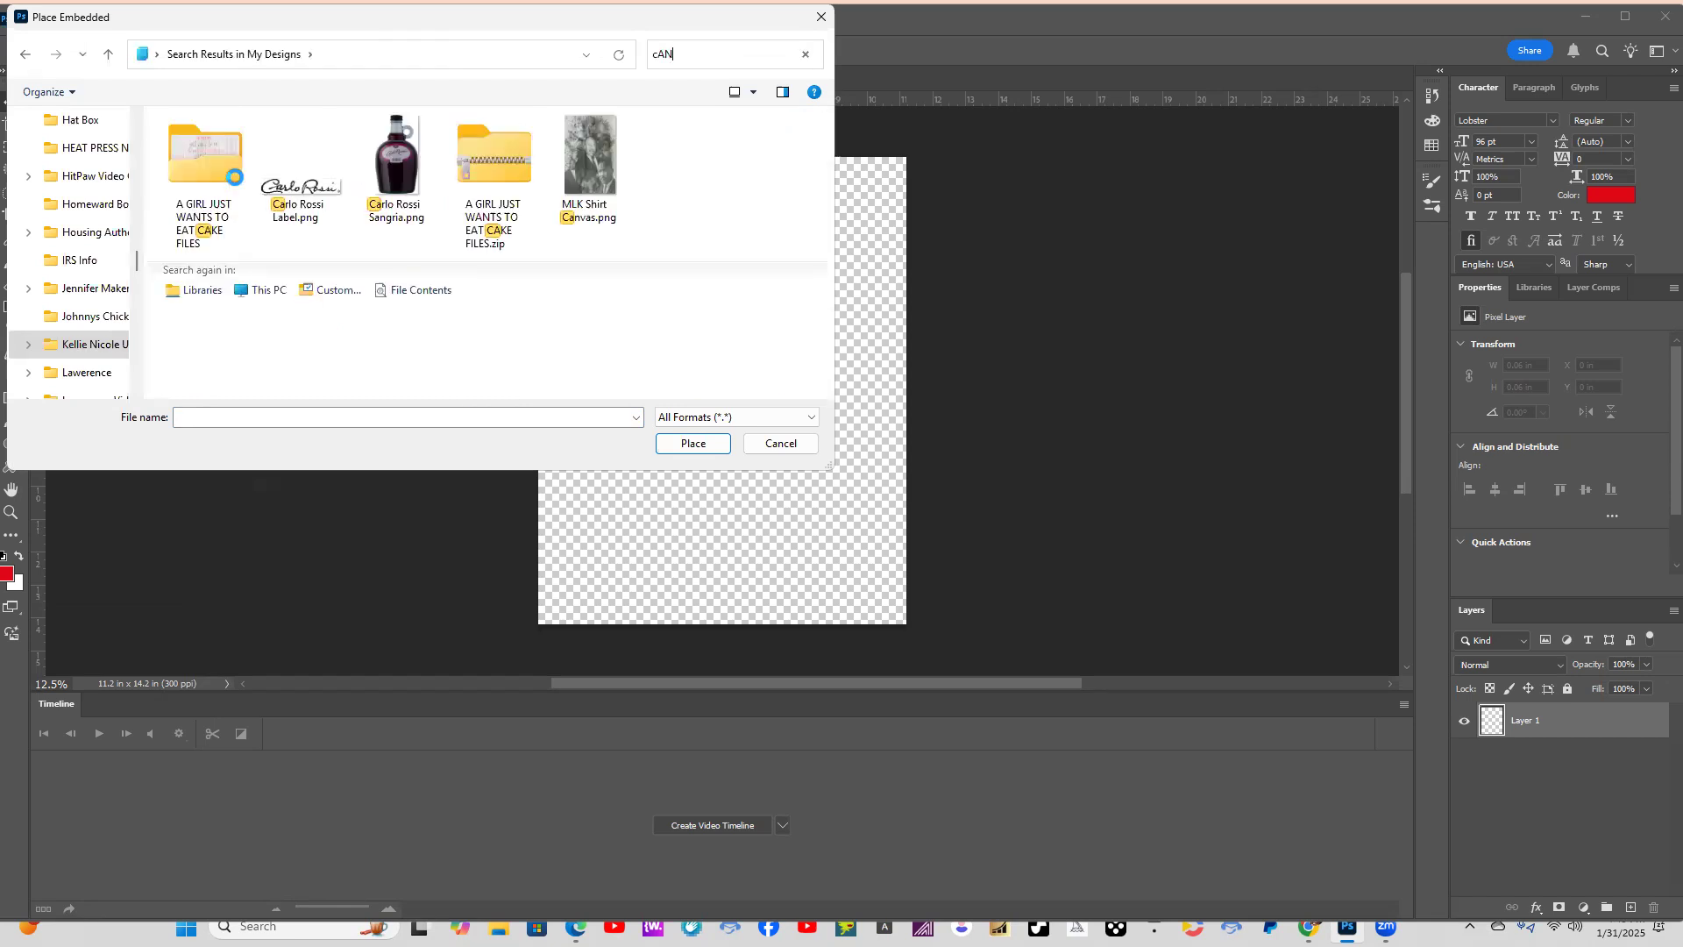
type("VAS CRE")
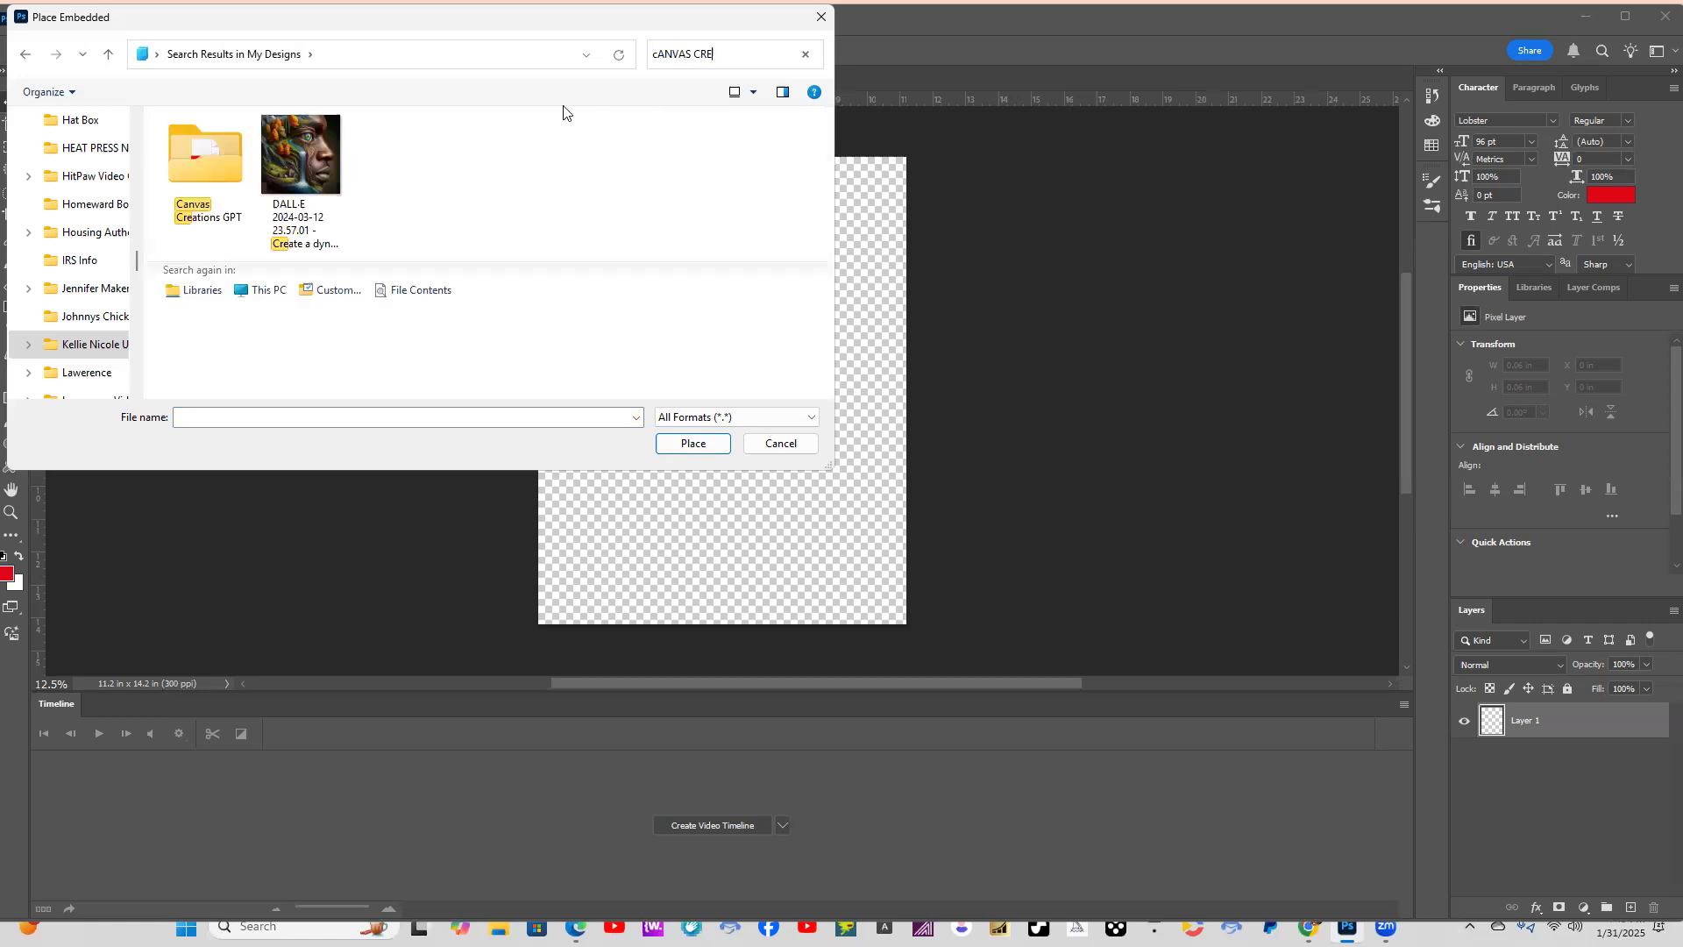
left_click(208, 161)
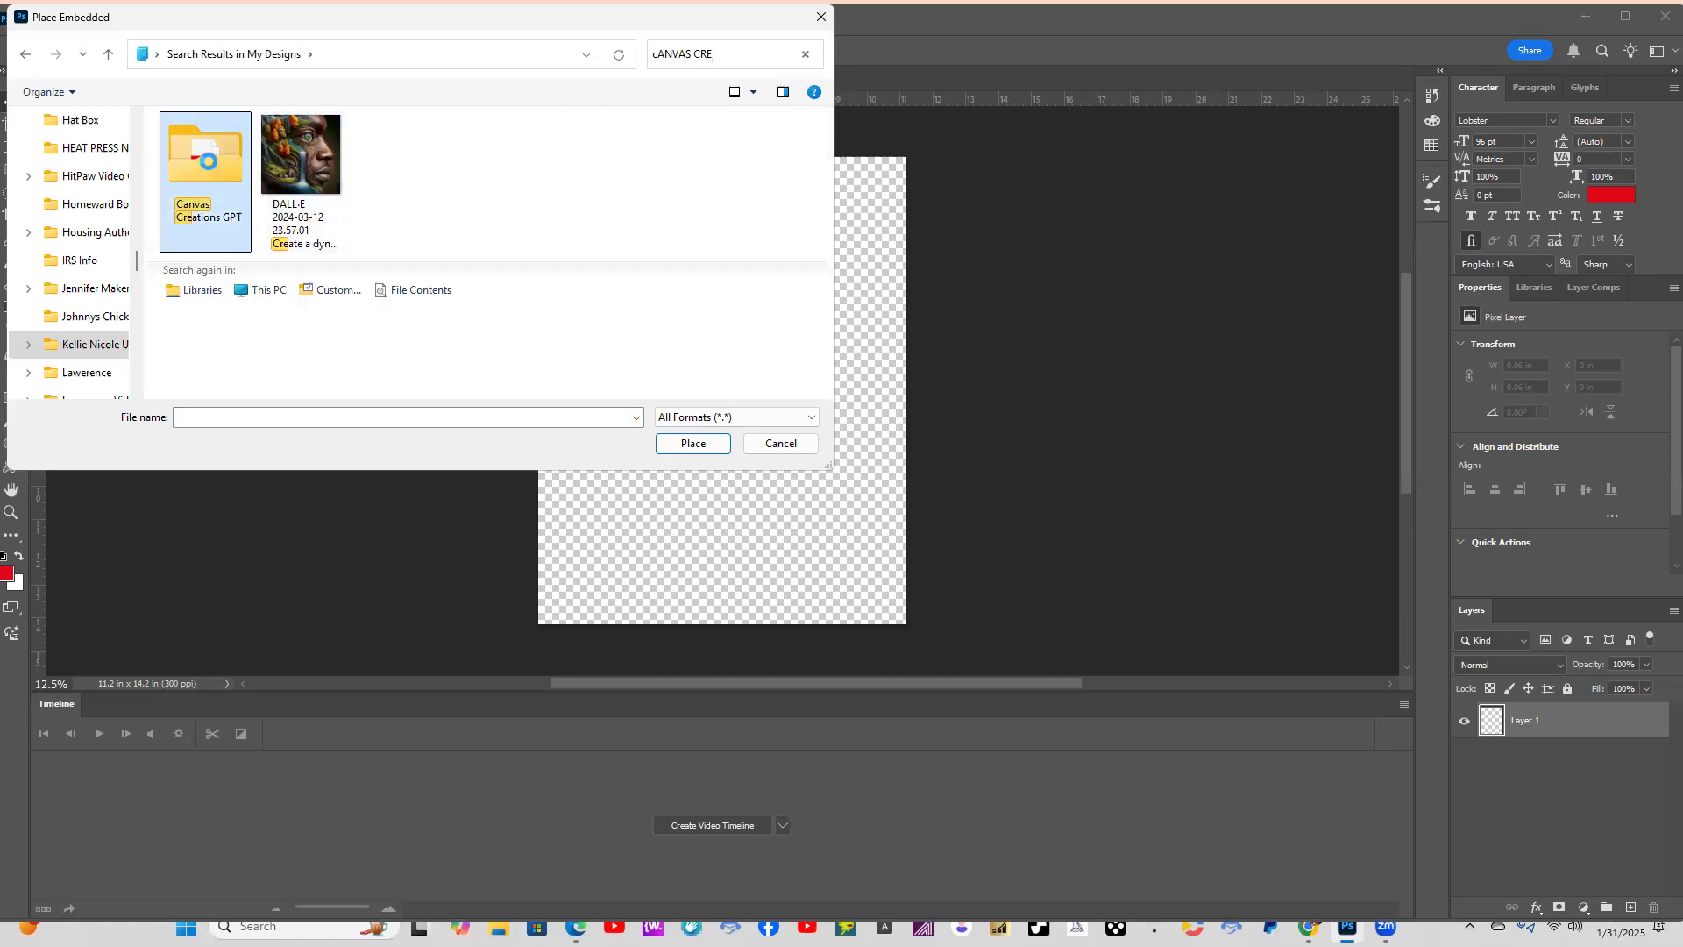
double_click(208, 162)
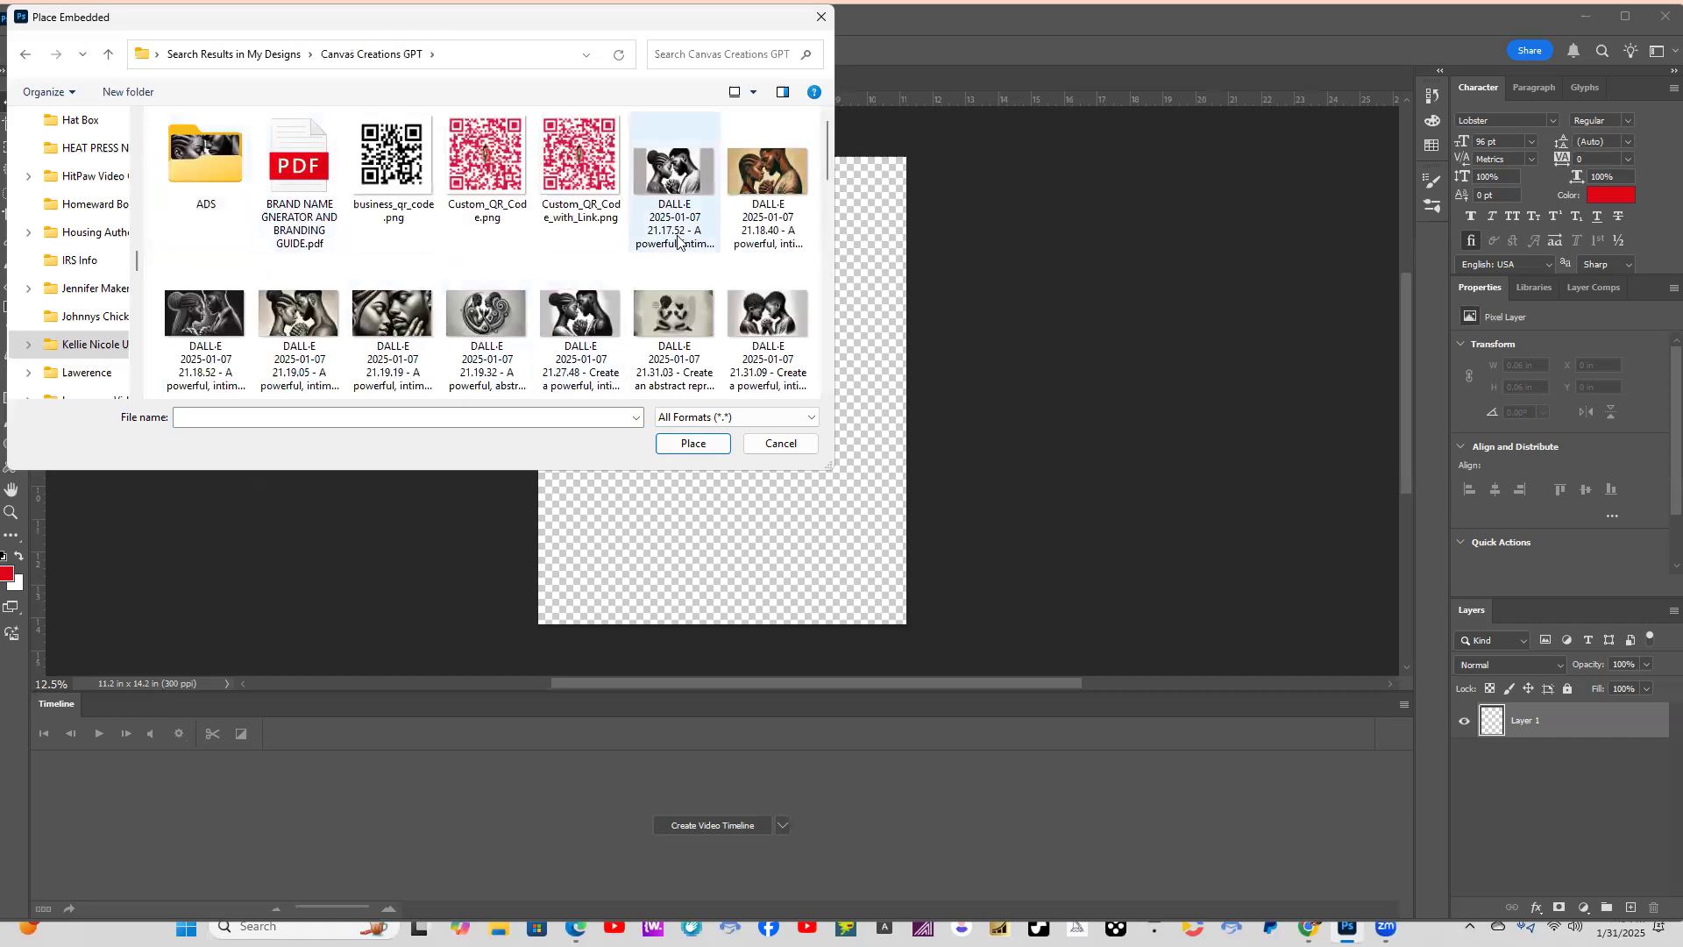
Place the colour couple illustration DALL-E 2025-01-10 13.27.53 from the folder into the document.
scroll(678, 241, "down", 3)
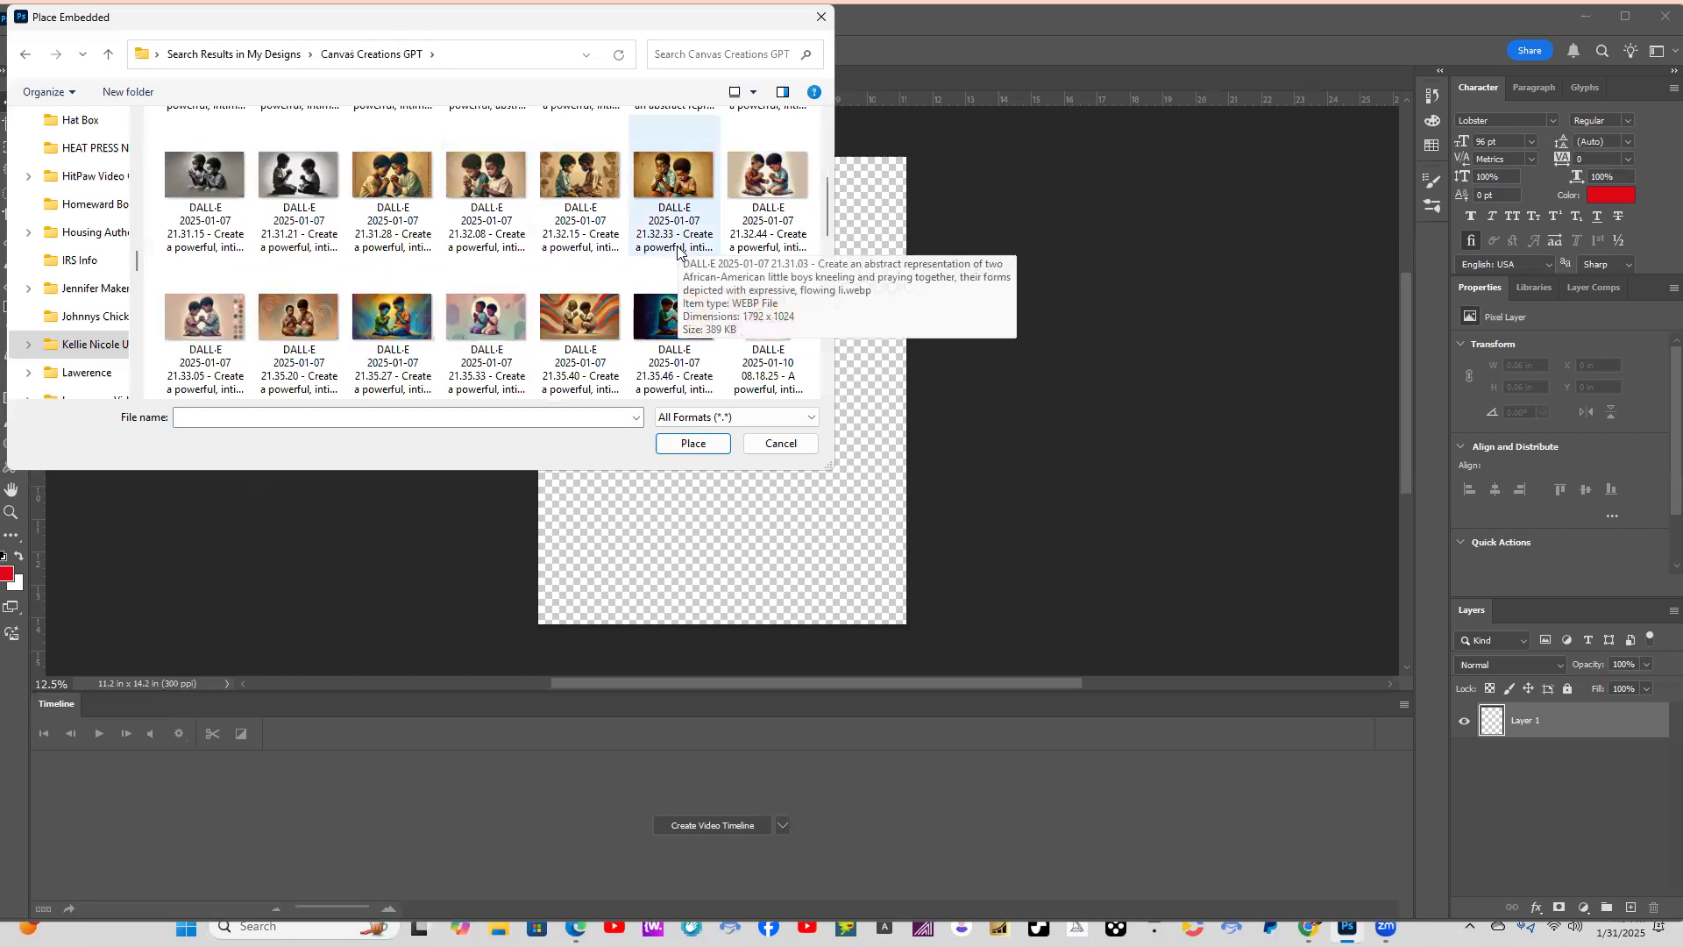
scroll(677, 252, "down", 2)
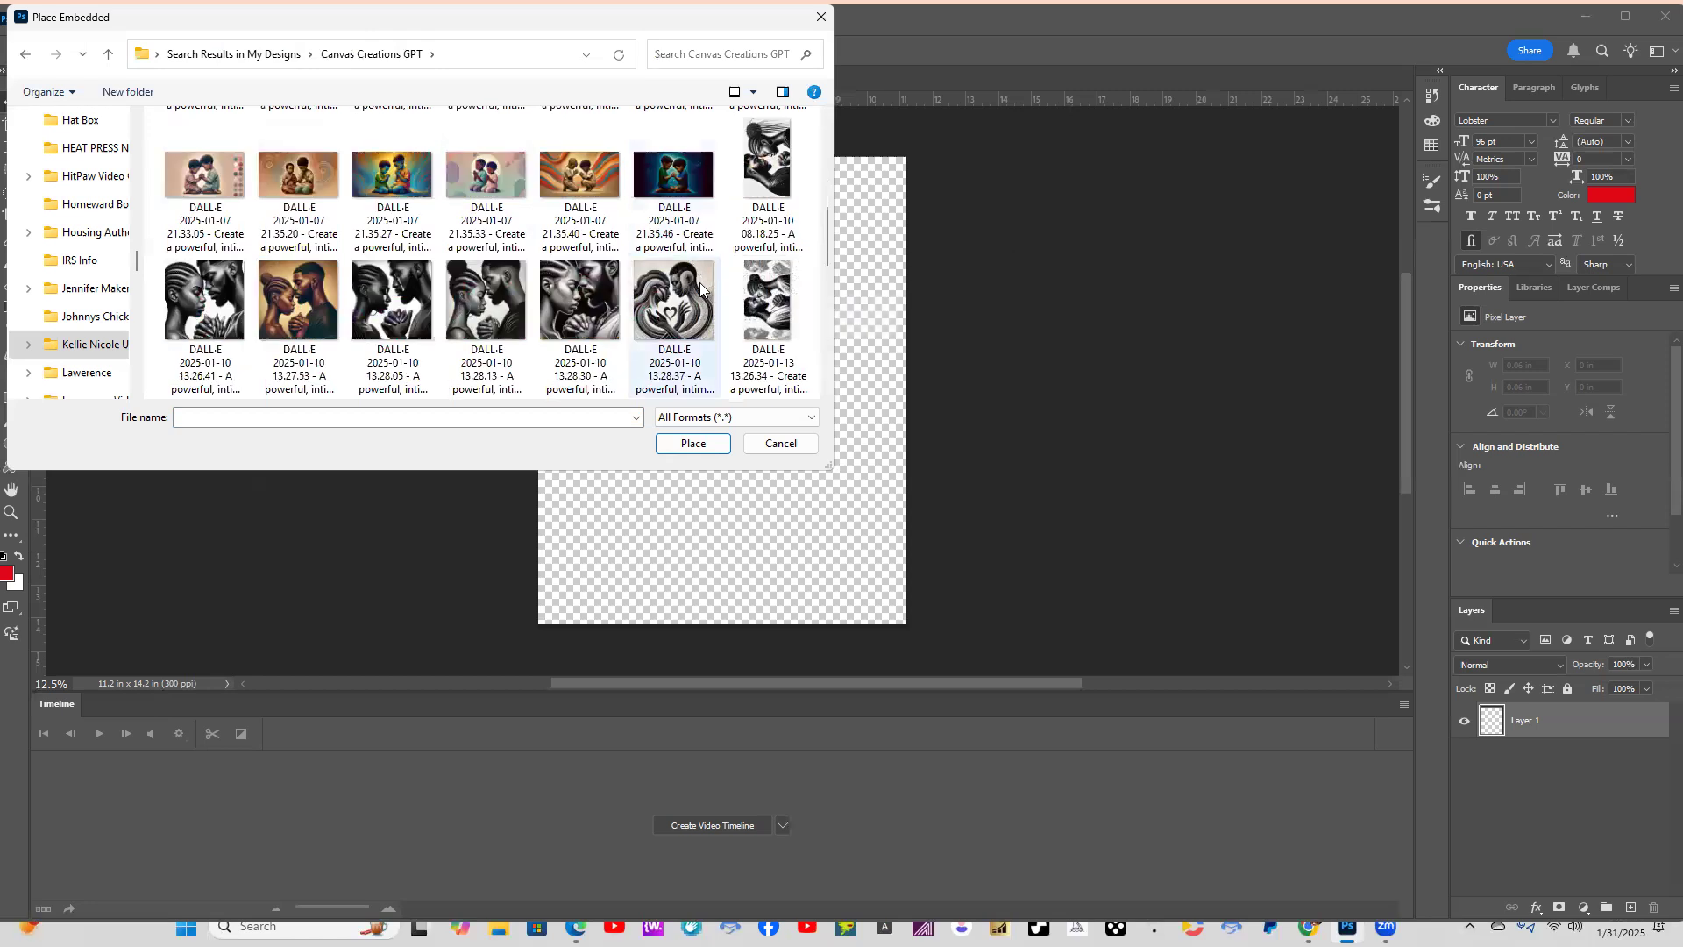
scroll(684, 282, "down", 2)
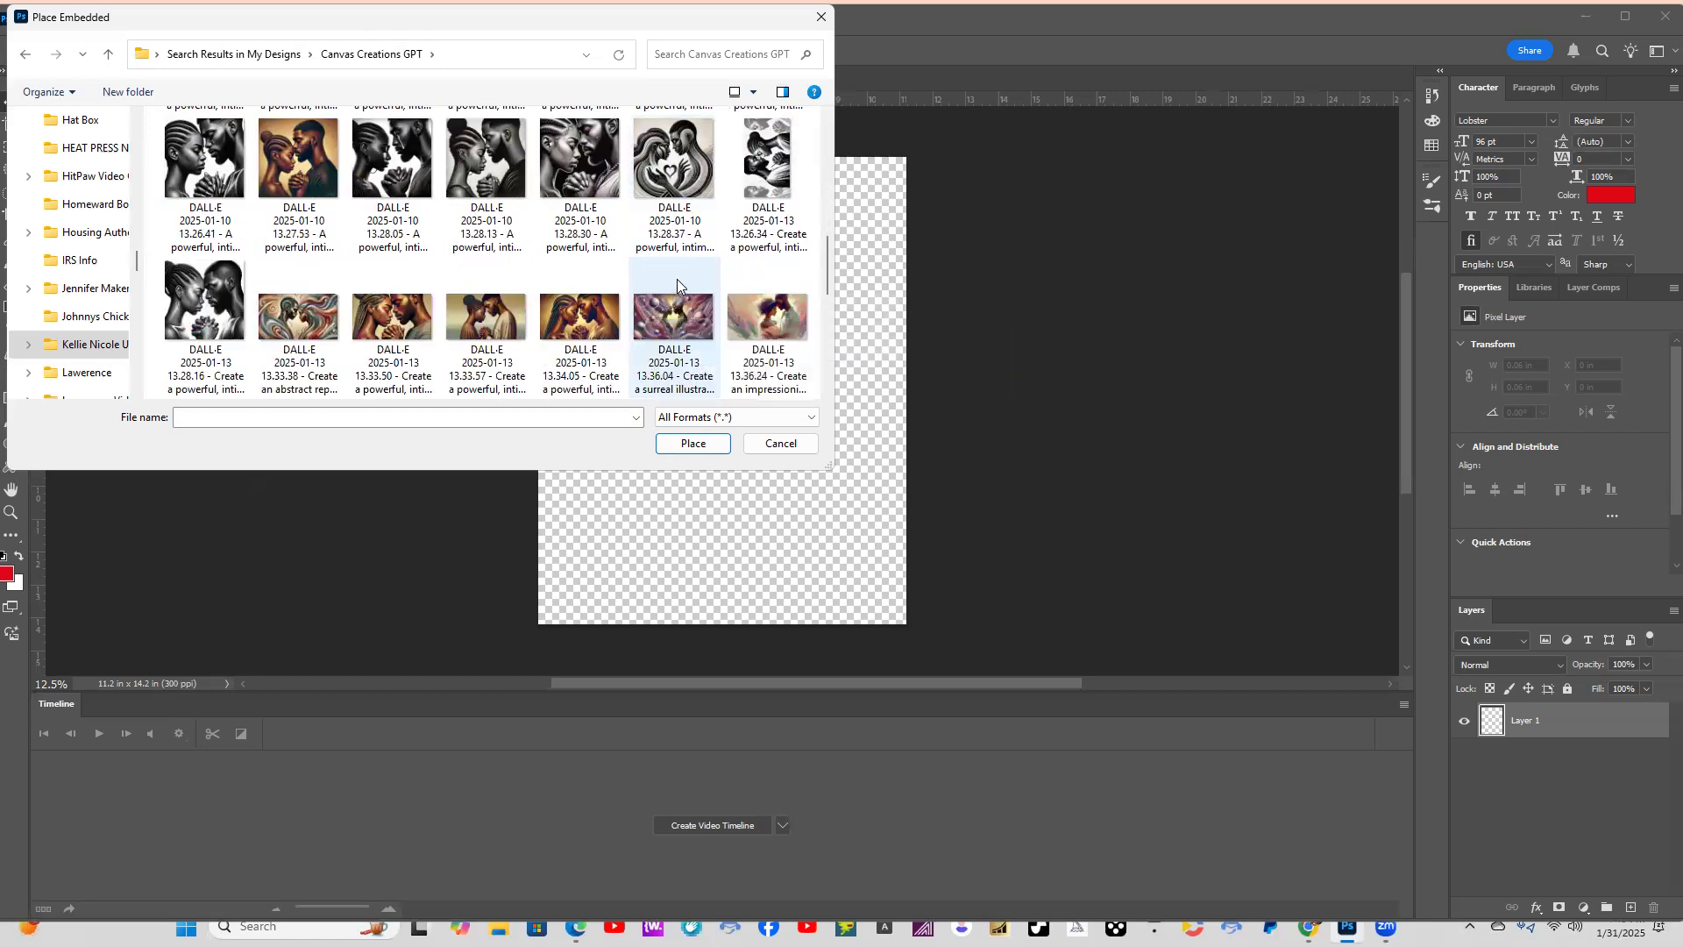
scroll(679, 279, "down", 3)
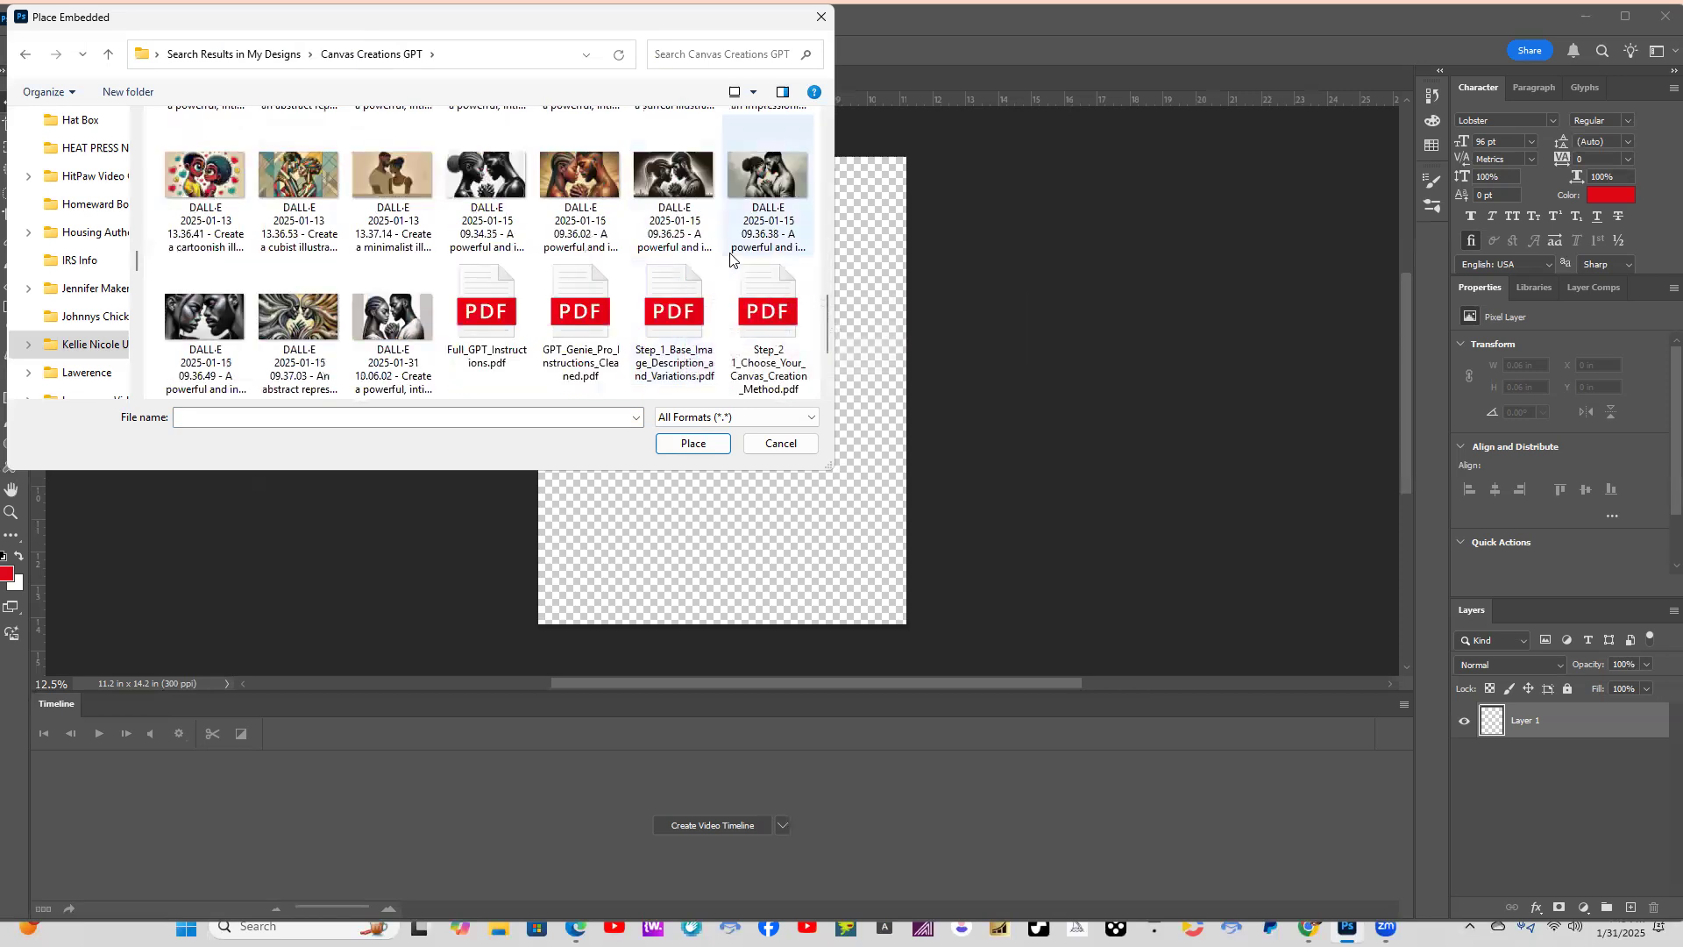
scroll(736, 258, "up", 1)
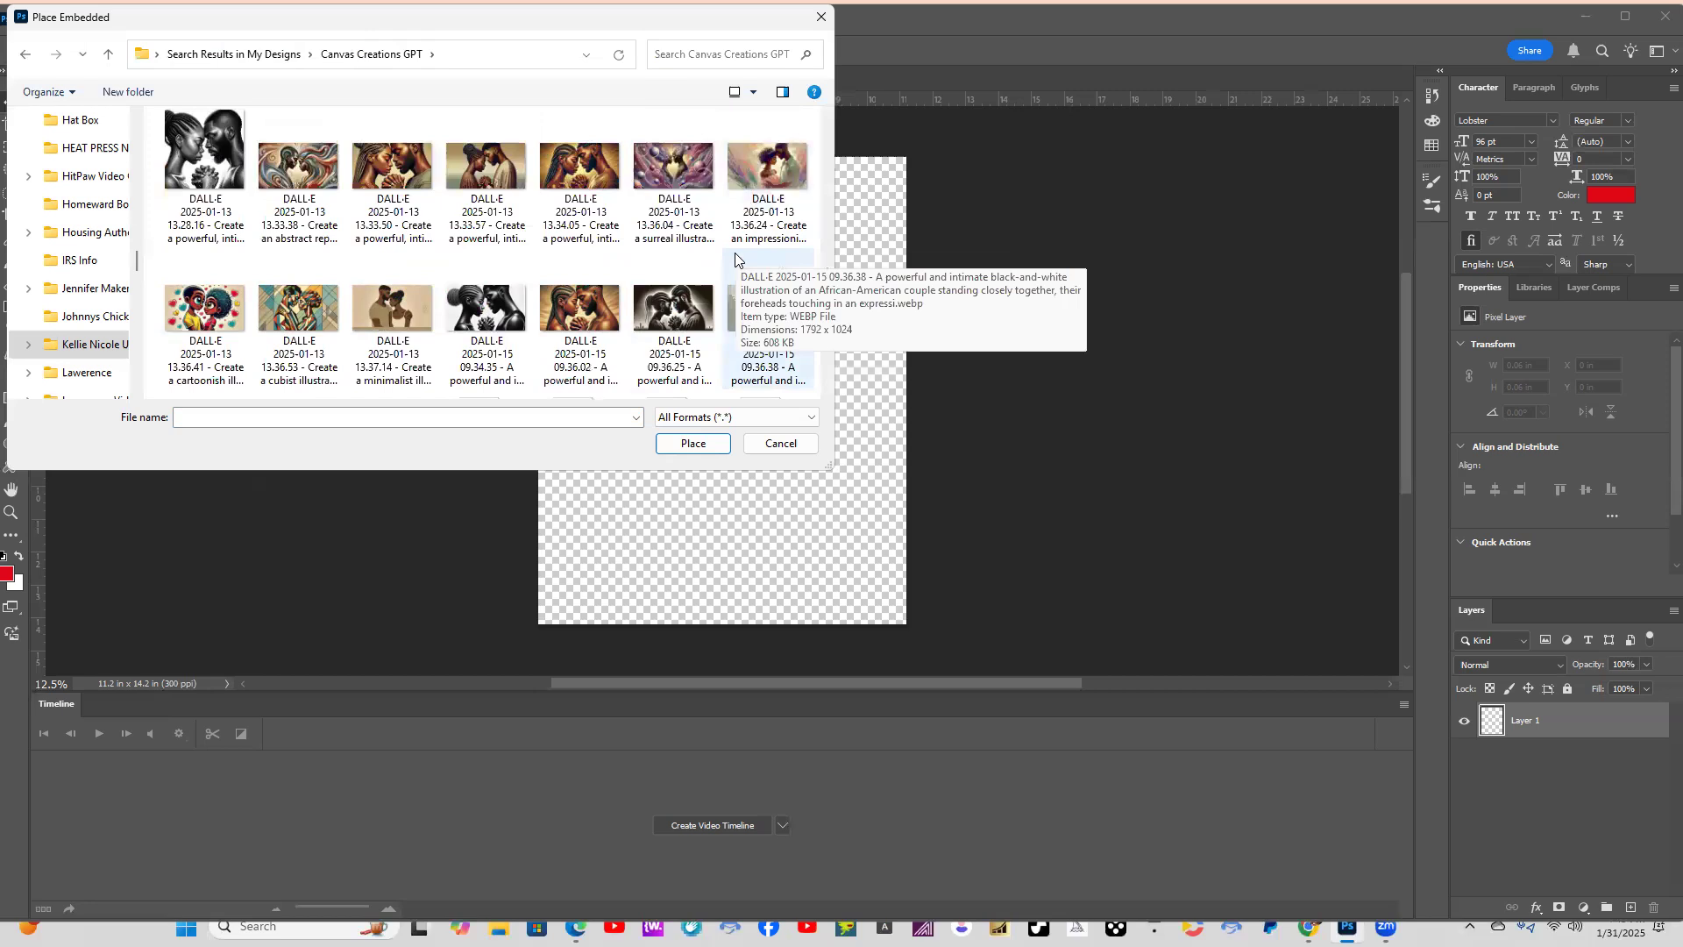
scroll(735, 258, "up", 1)
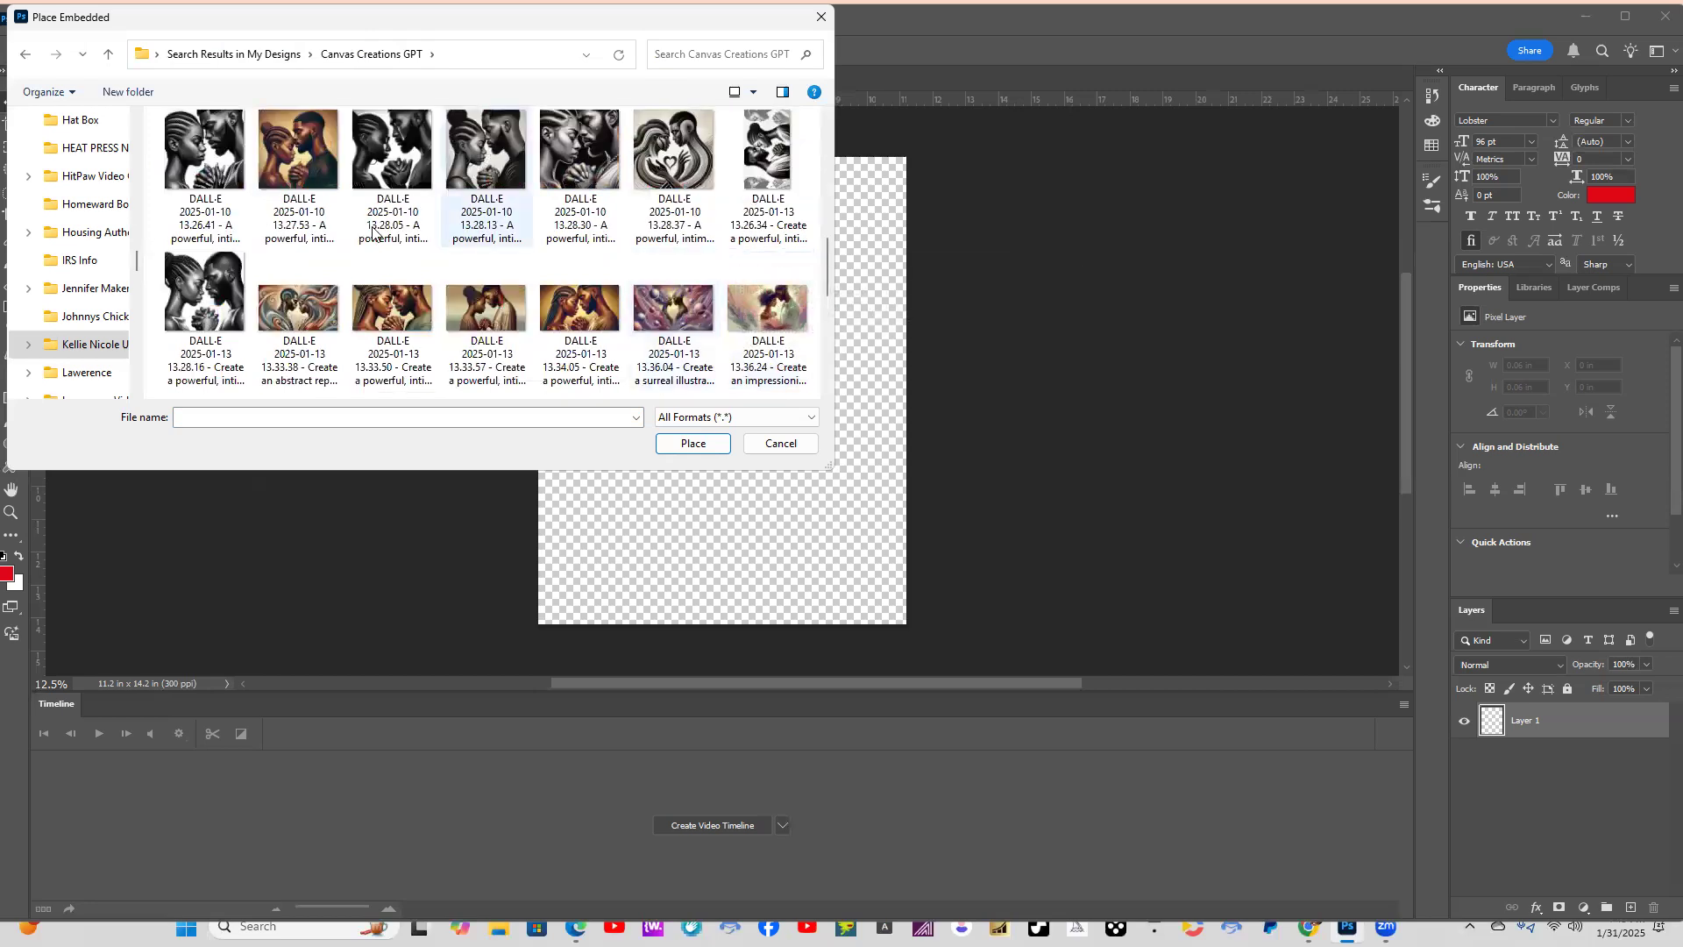
scroll(298, 289, "up", 1)
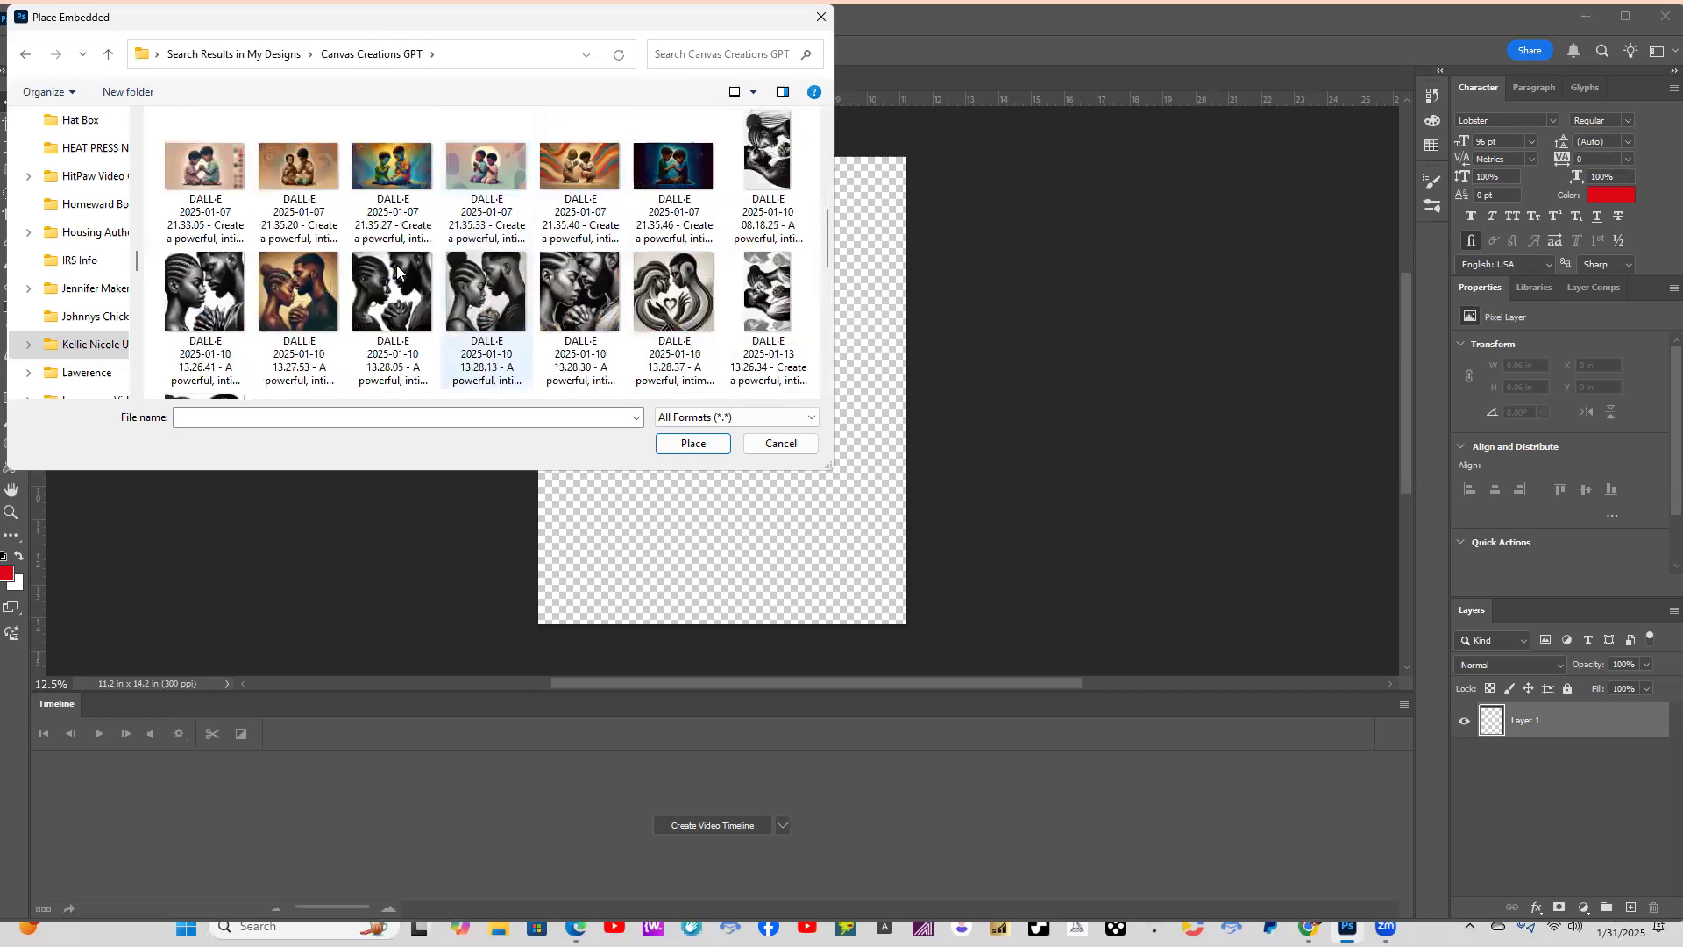
left_click(298, 309)
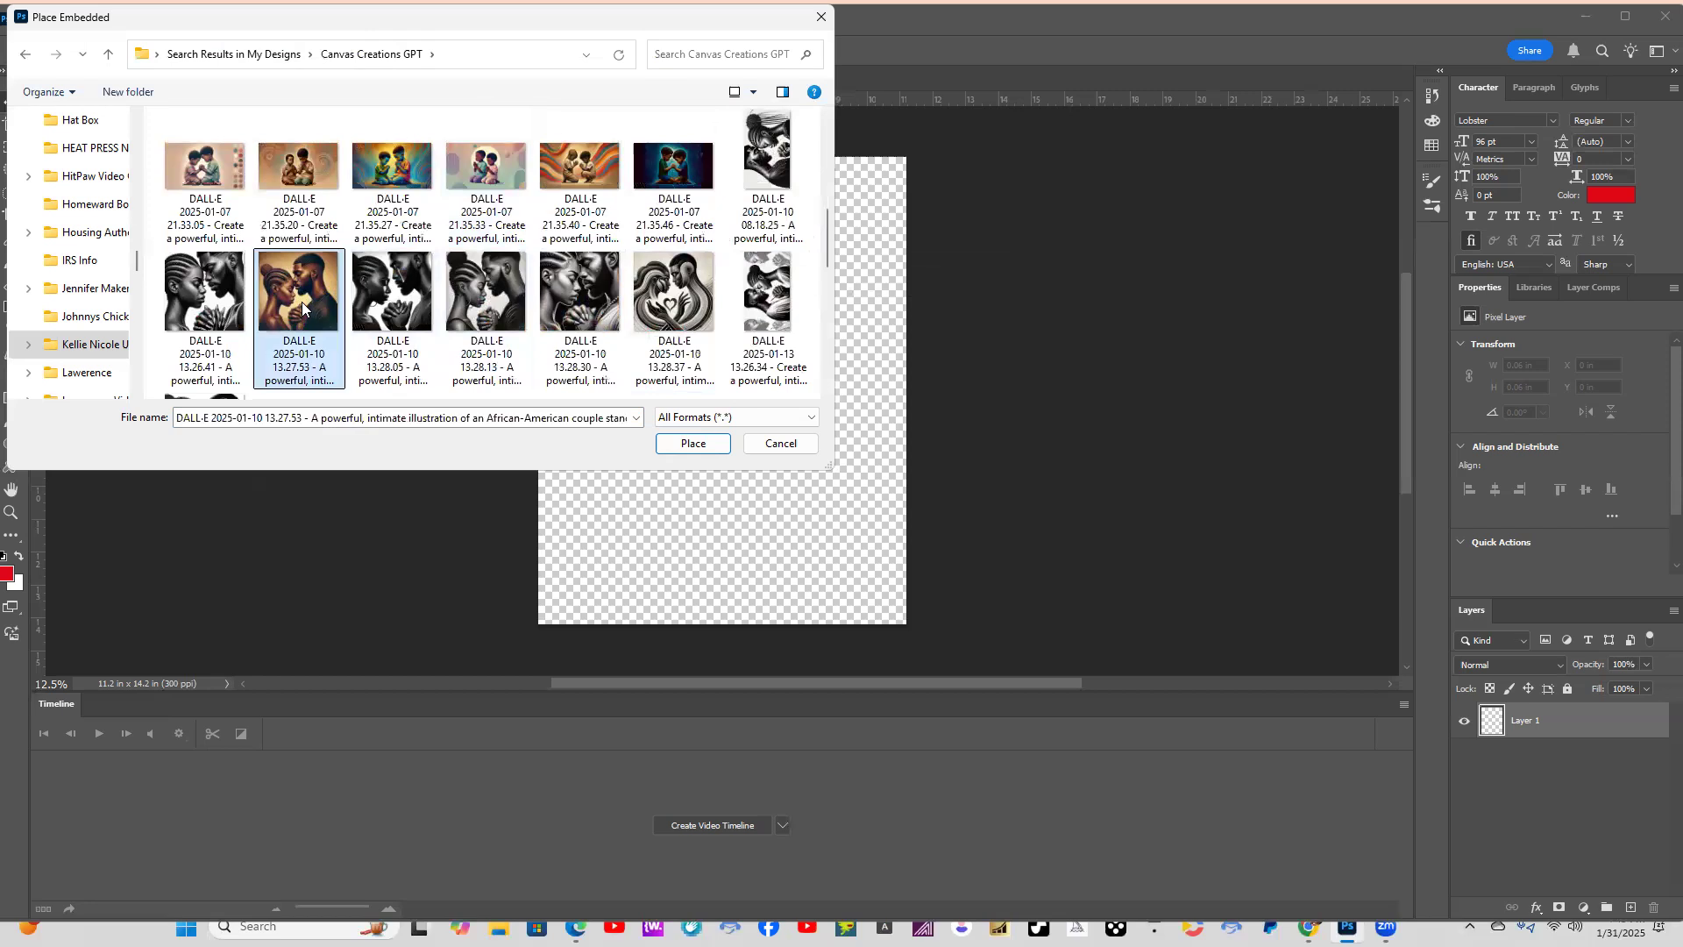
left_click(692, 443)
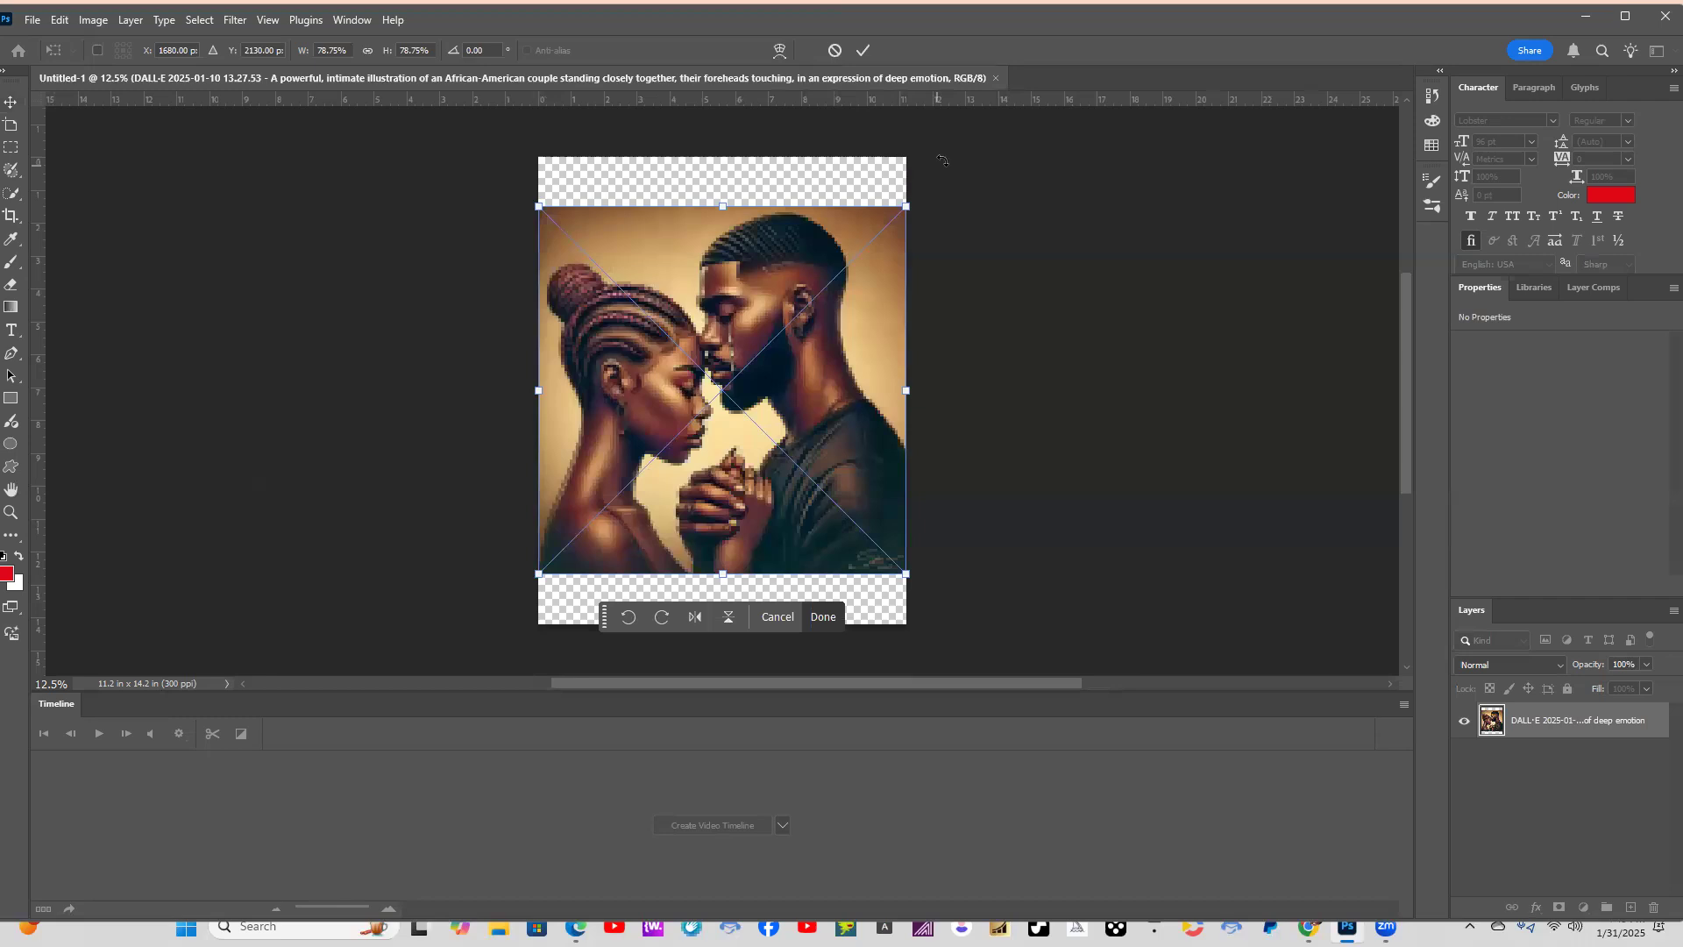
Stretch the placed image up and down to fill the full canvas height, commit the transform and deselect the layer.
left_click_drag(910, 209, 906, 158)
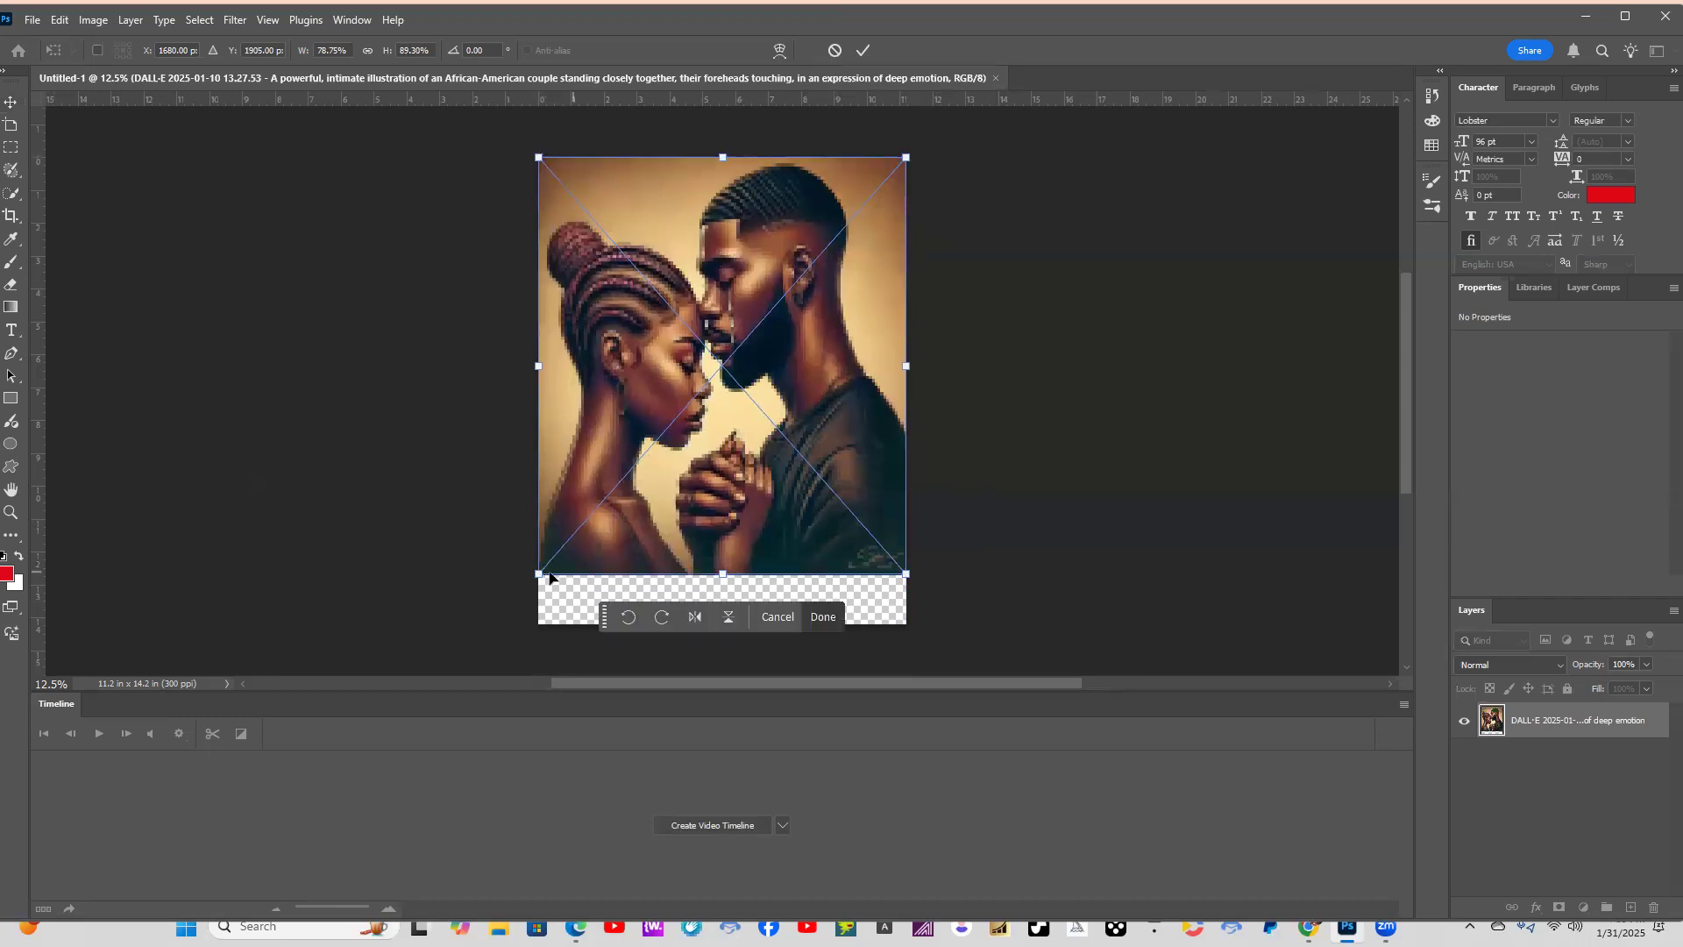
left_click_drag(535, 574, 530, 623)
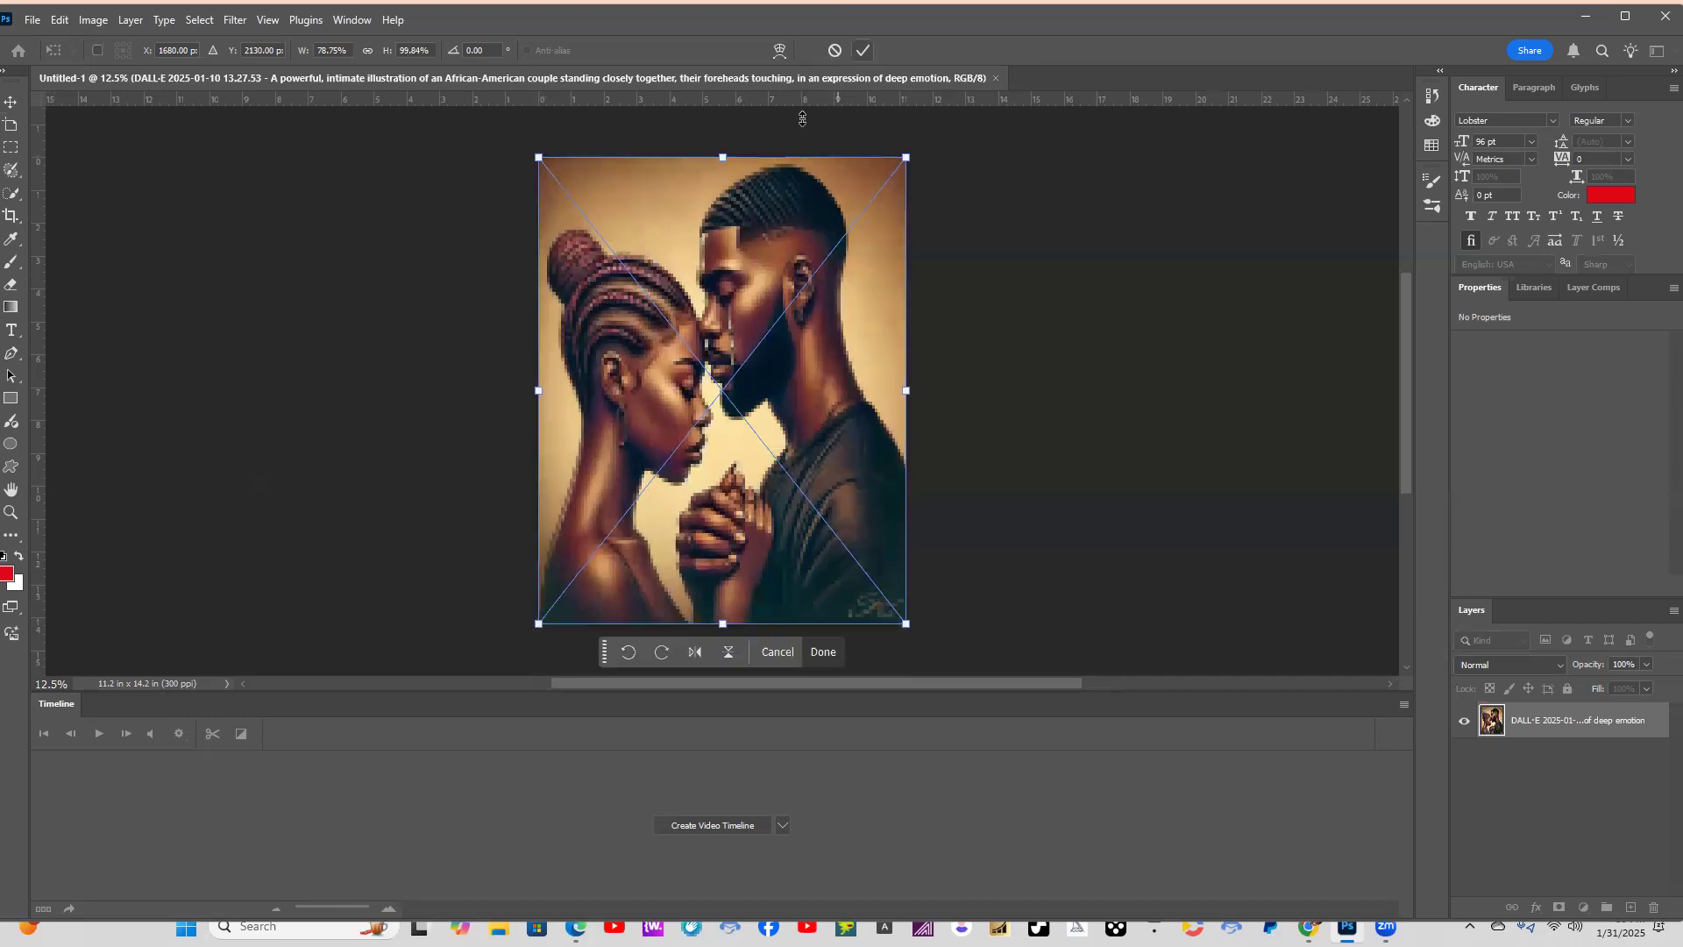
key("Return")
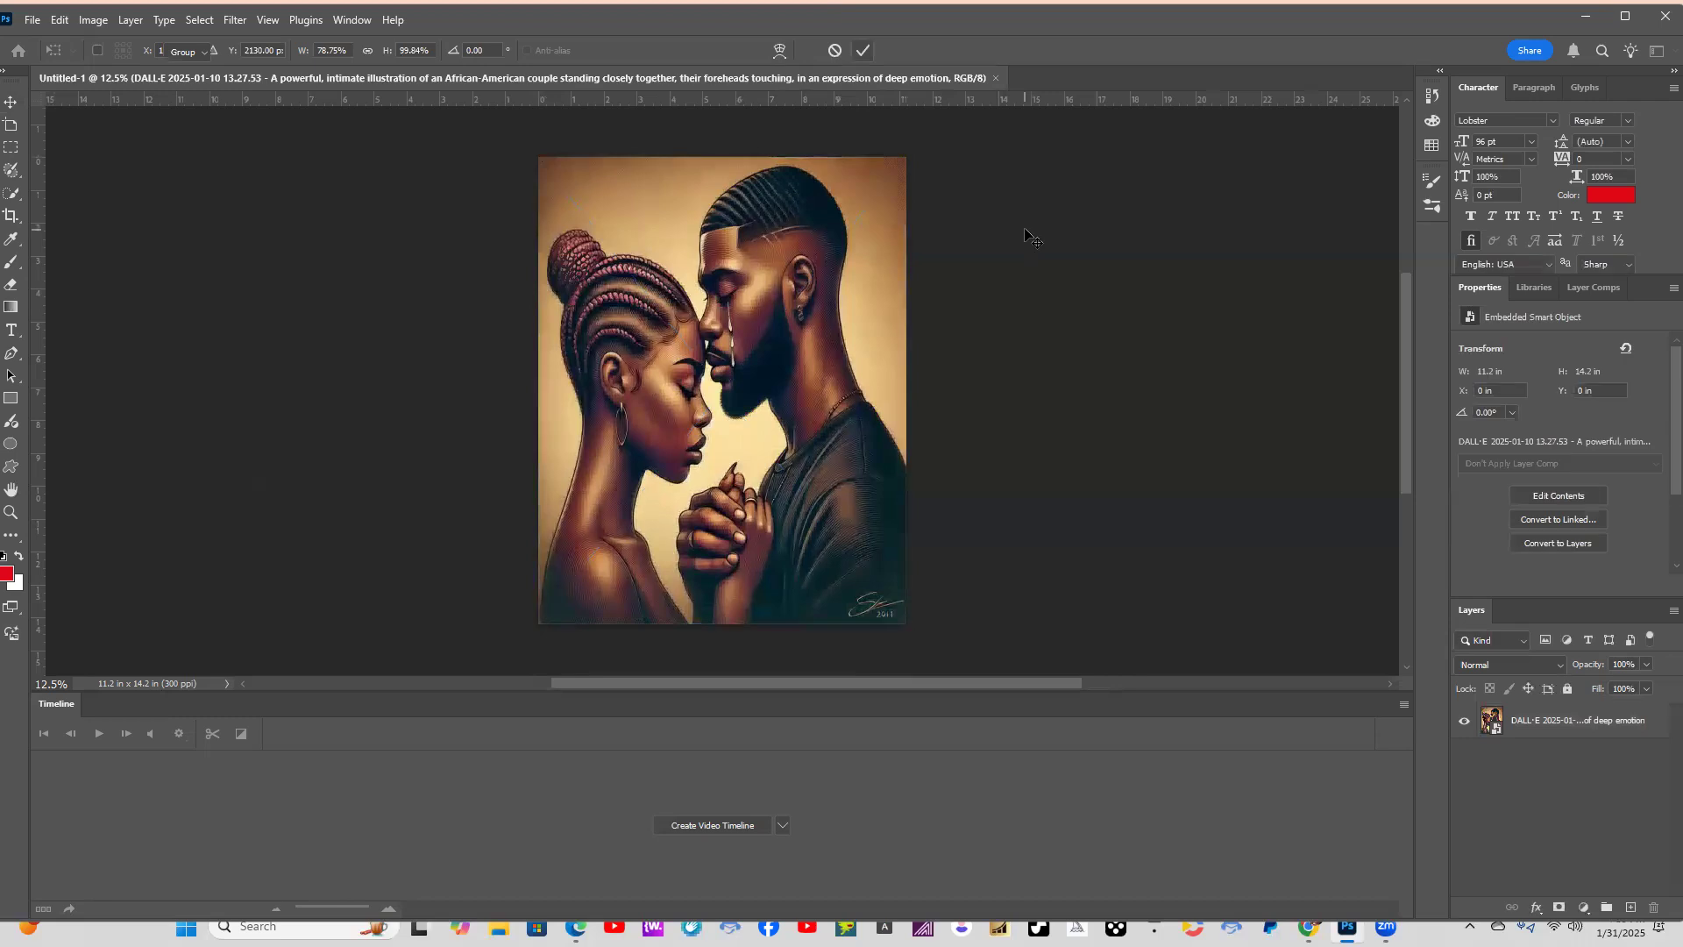
left_click(1659, 747)
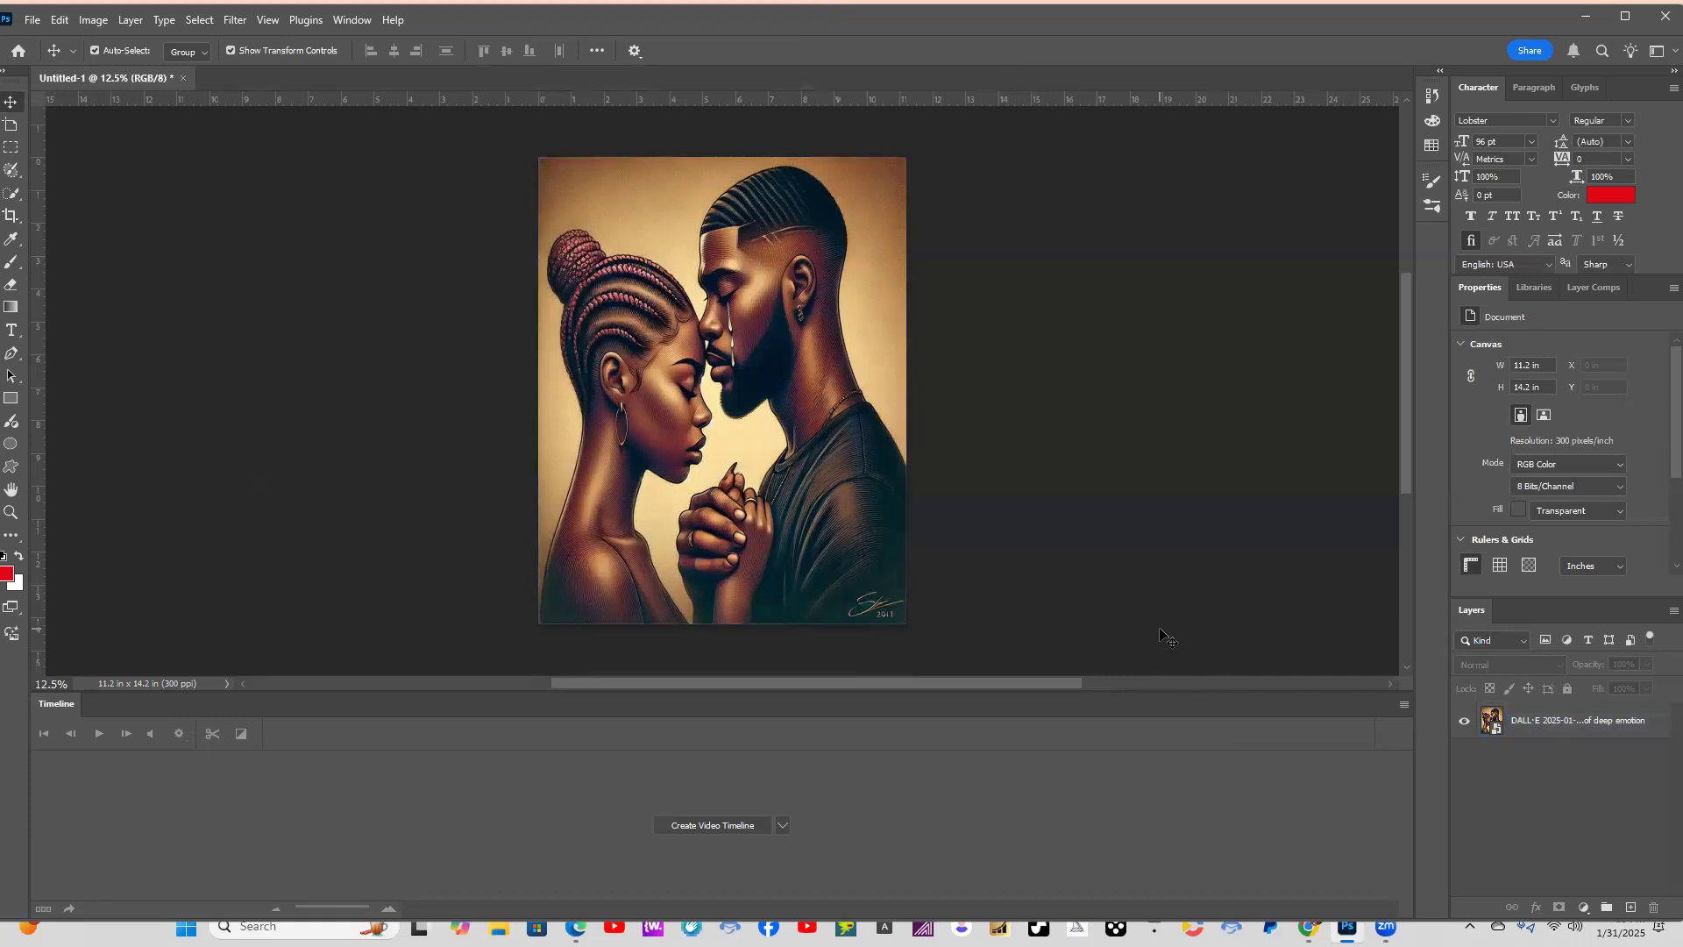
Add a new empty layer above the couple illustration.
left_click(826, 377)
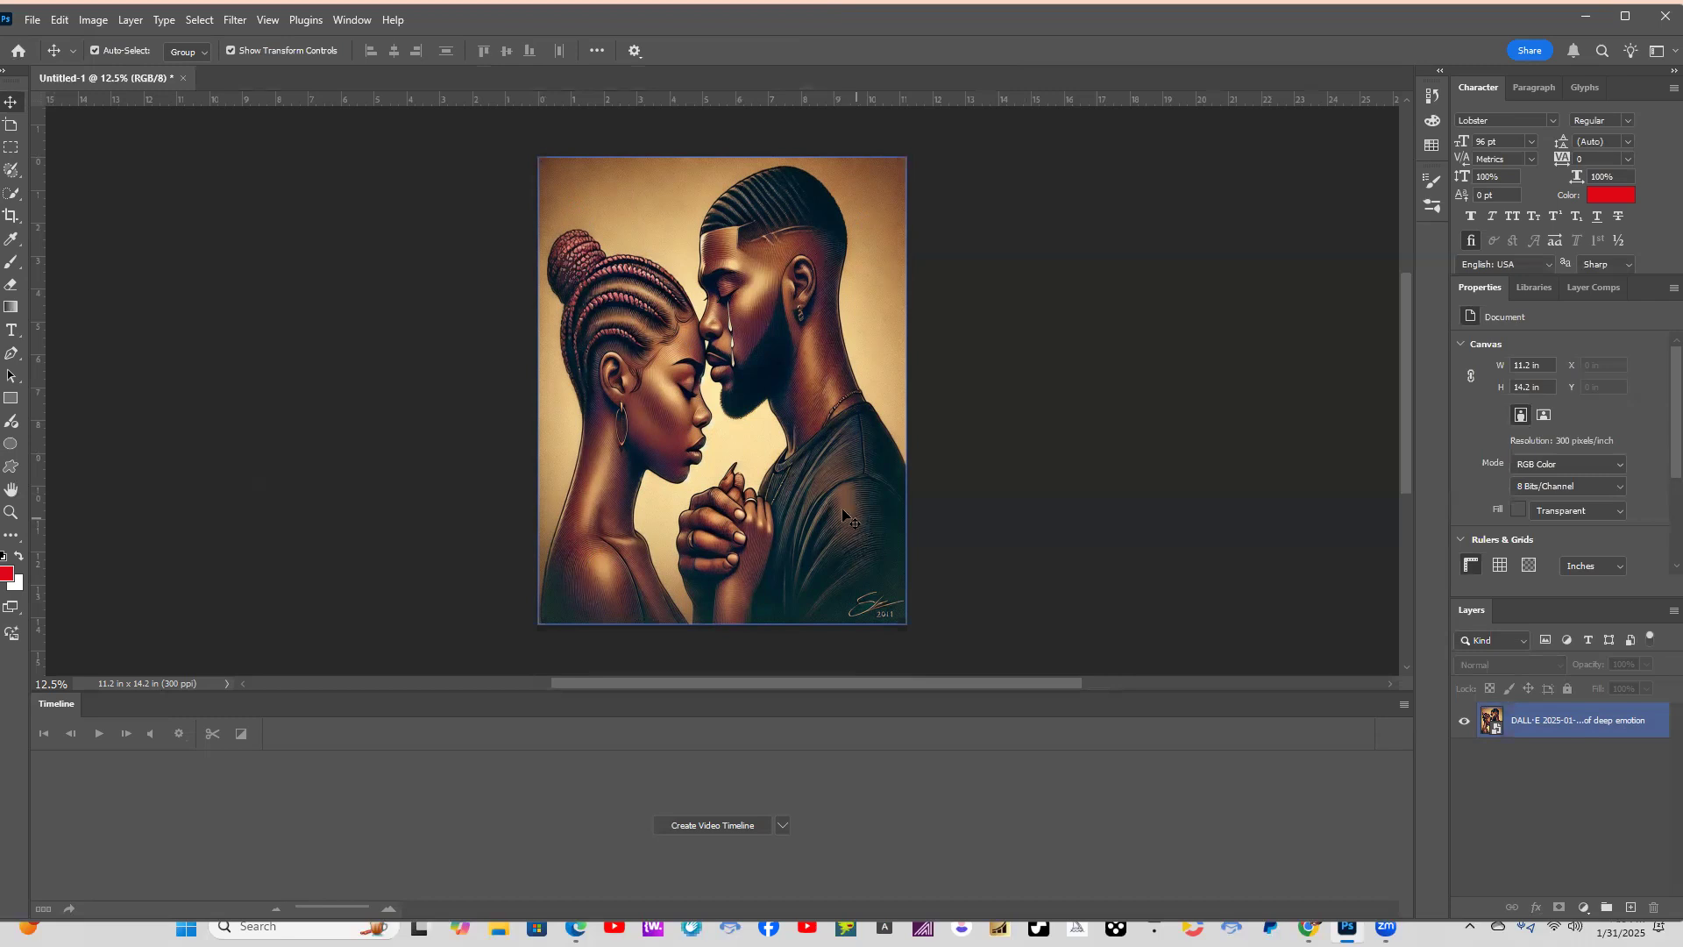
left_click(1200, 295)
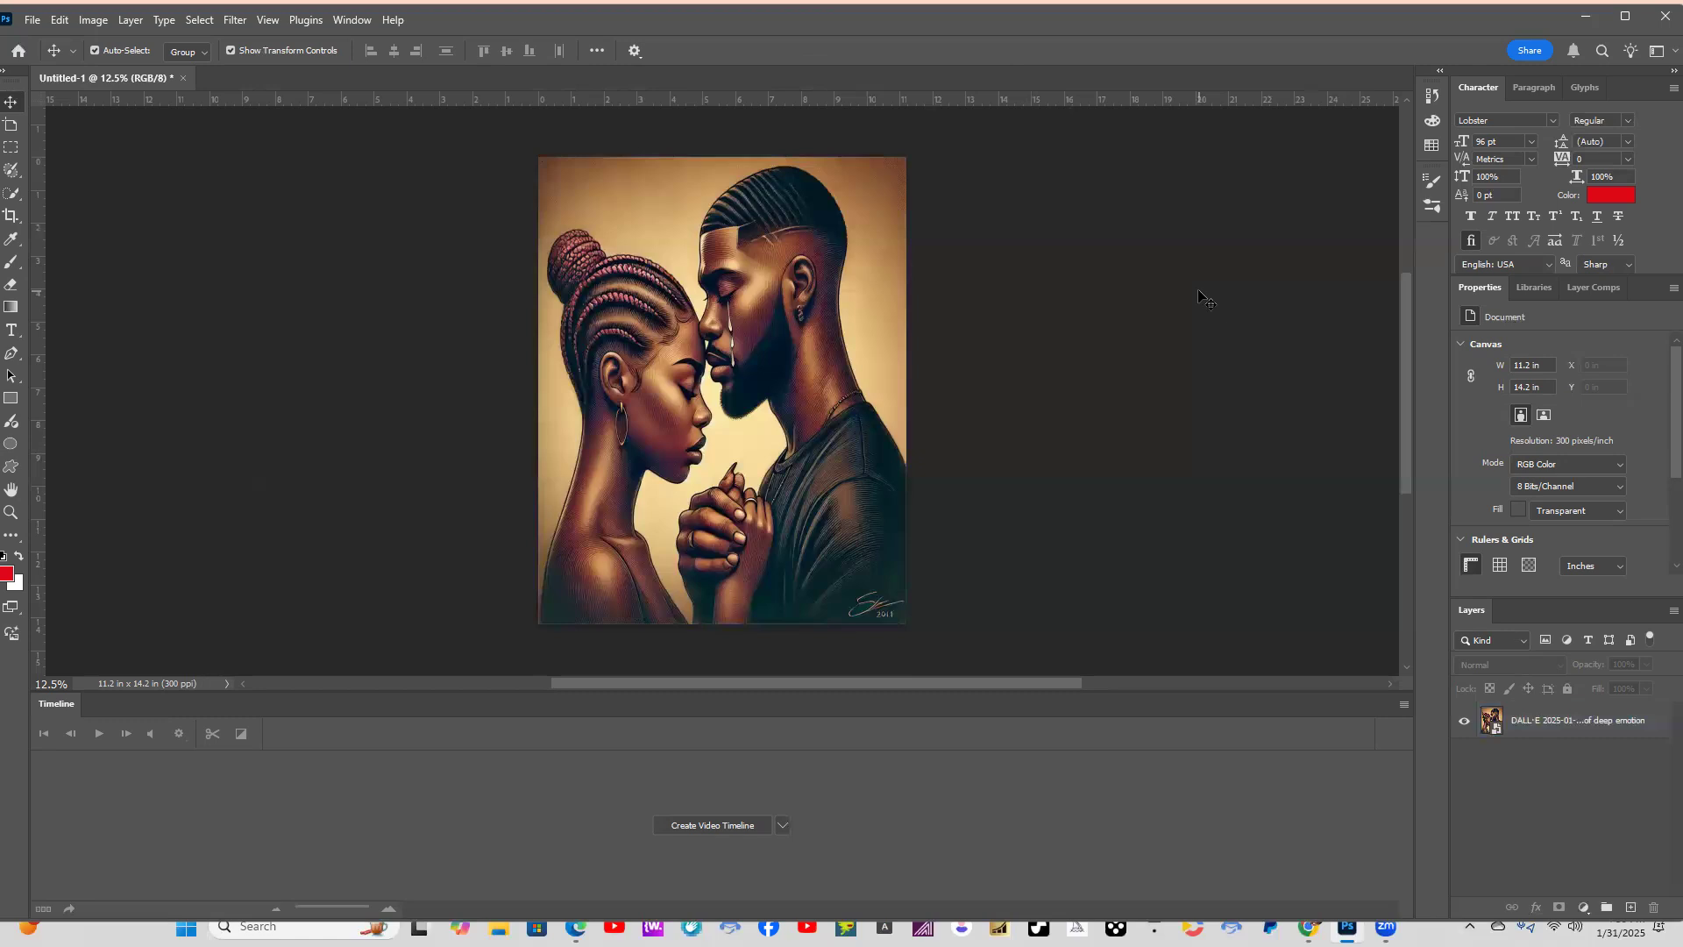
left_click(1621, 735)
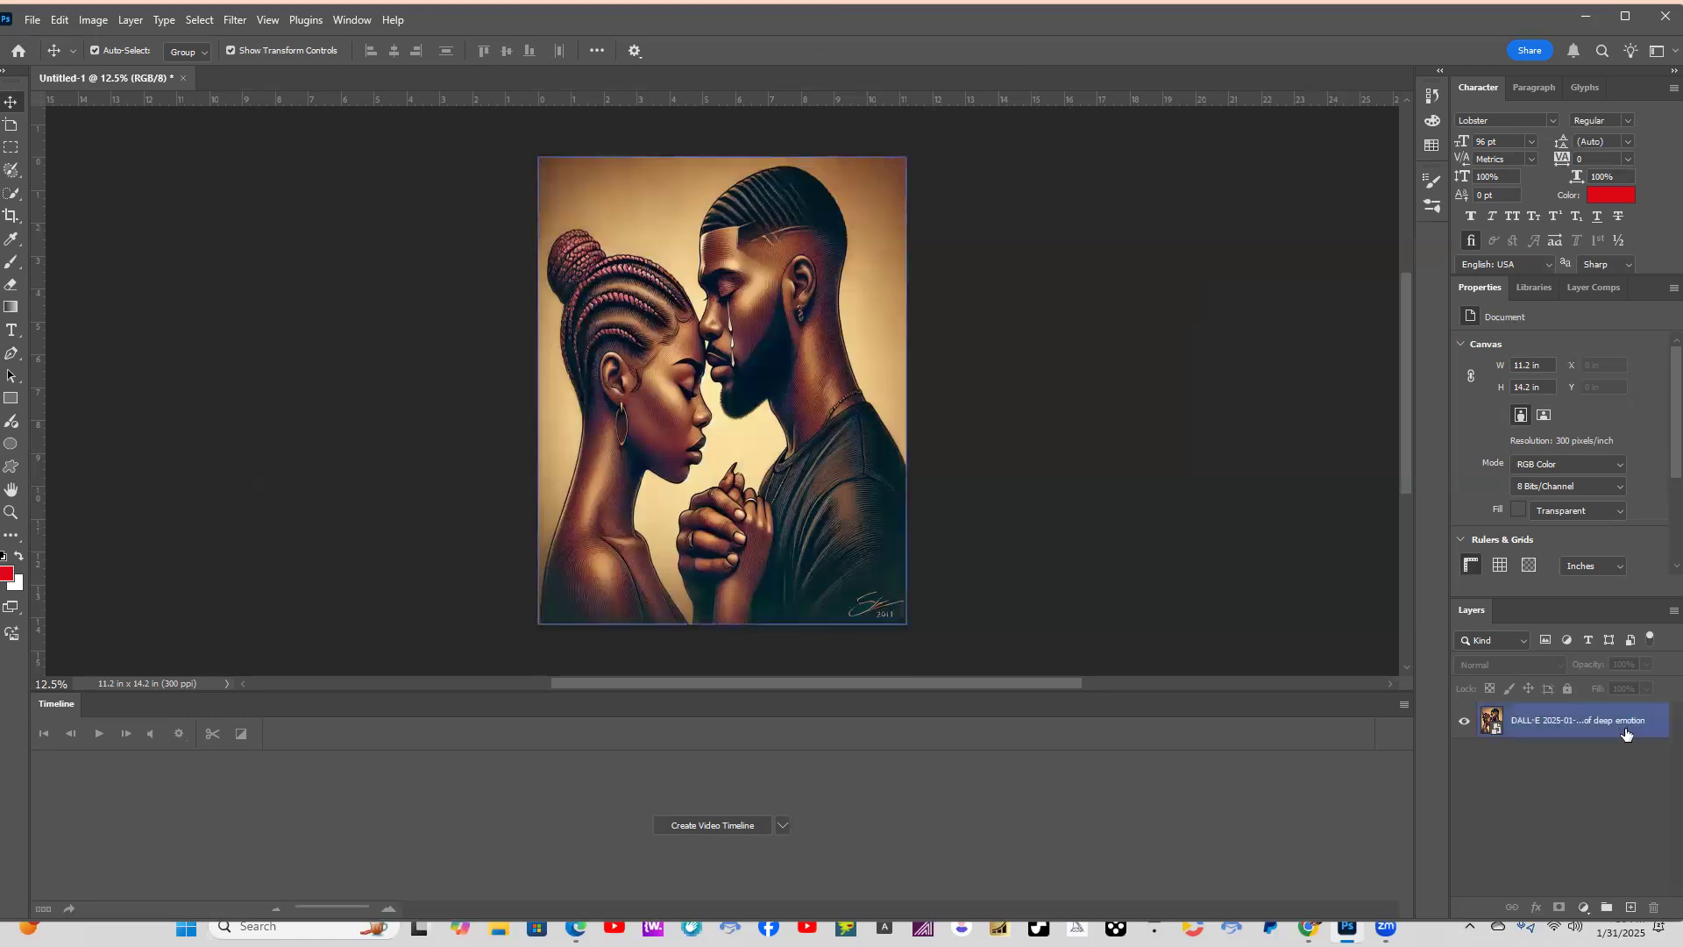
left_click(1631, 909)
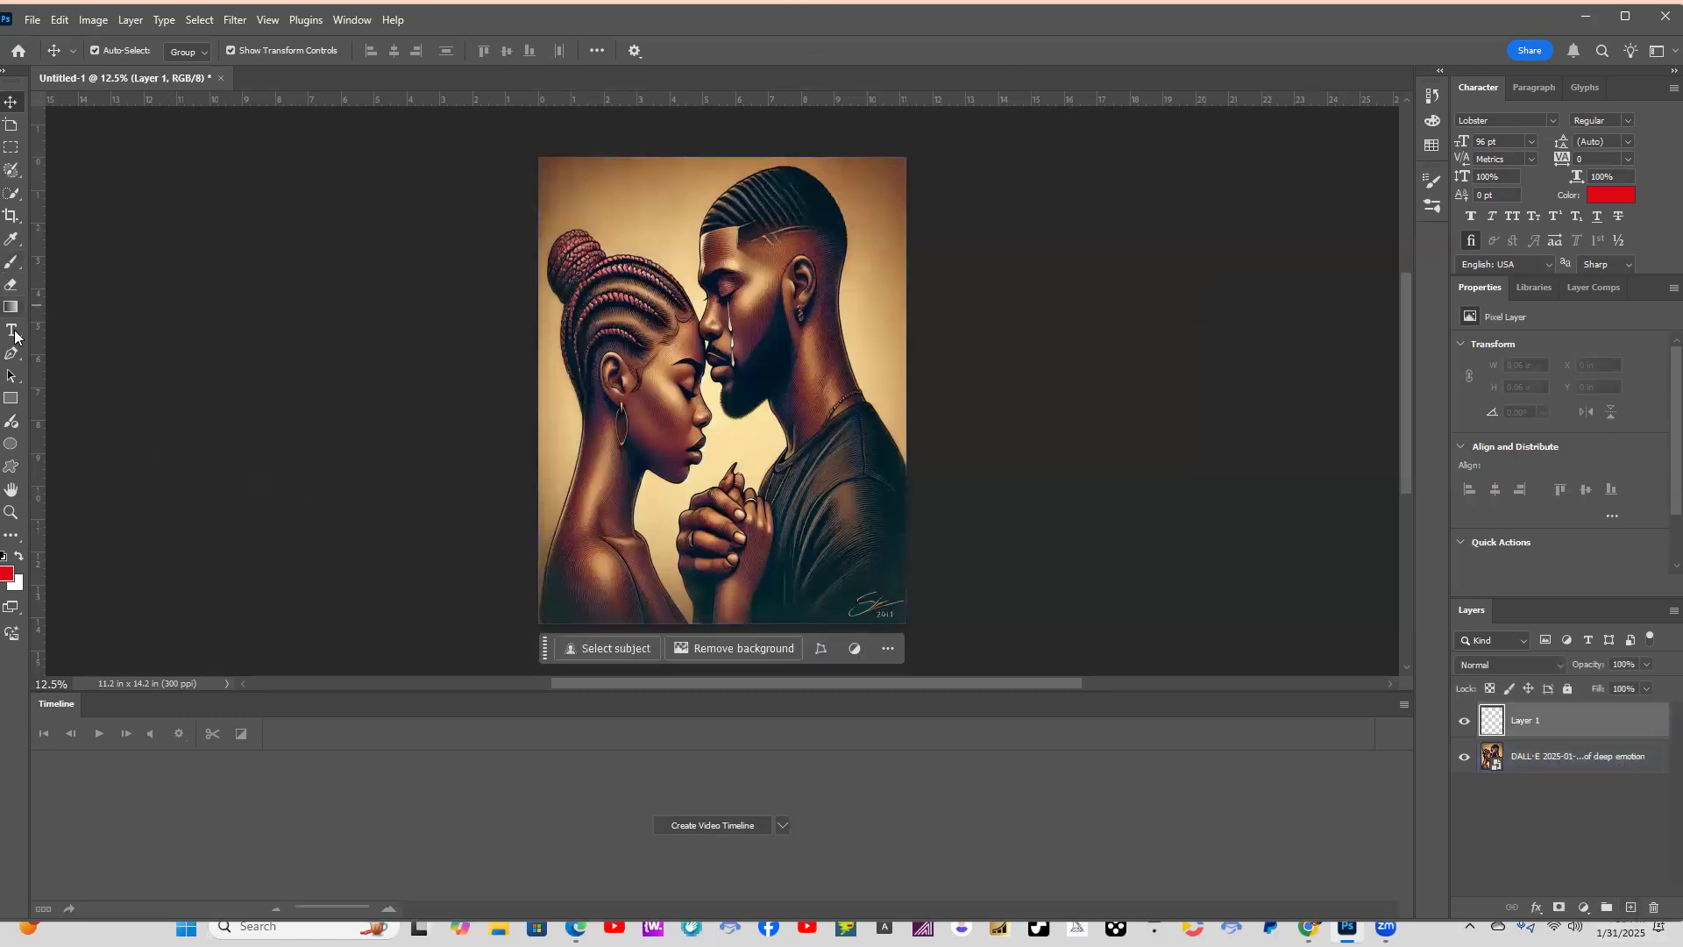
left_click(13, 331)
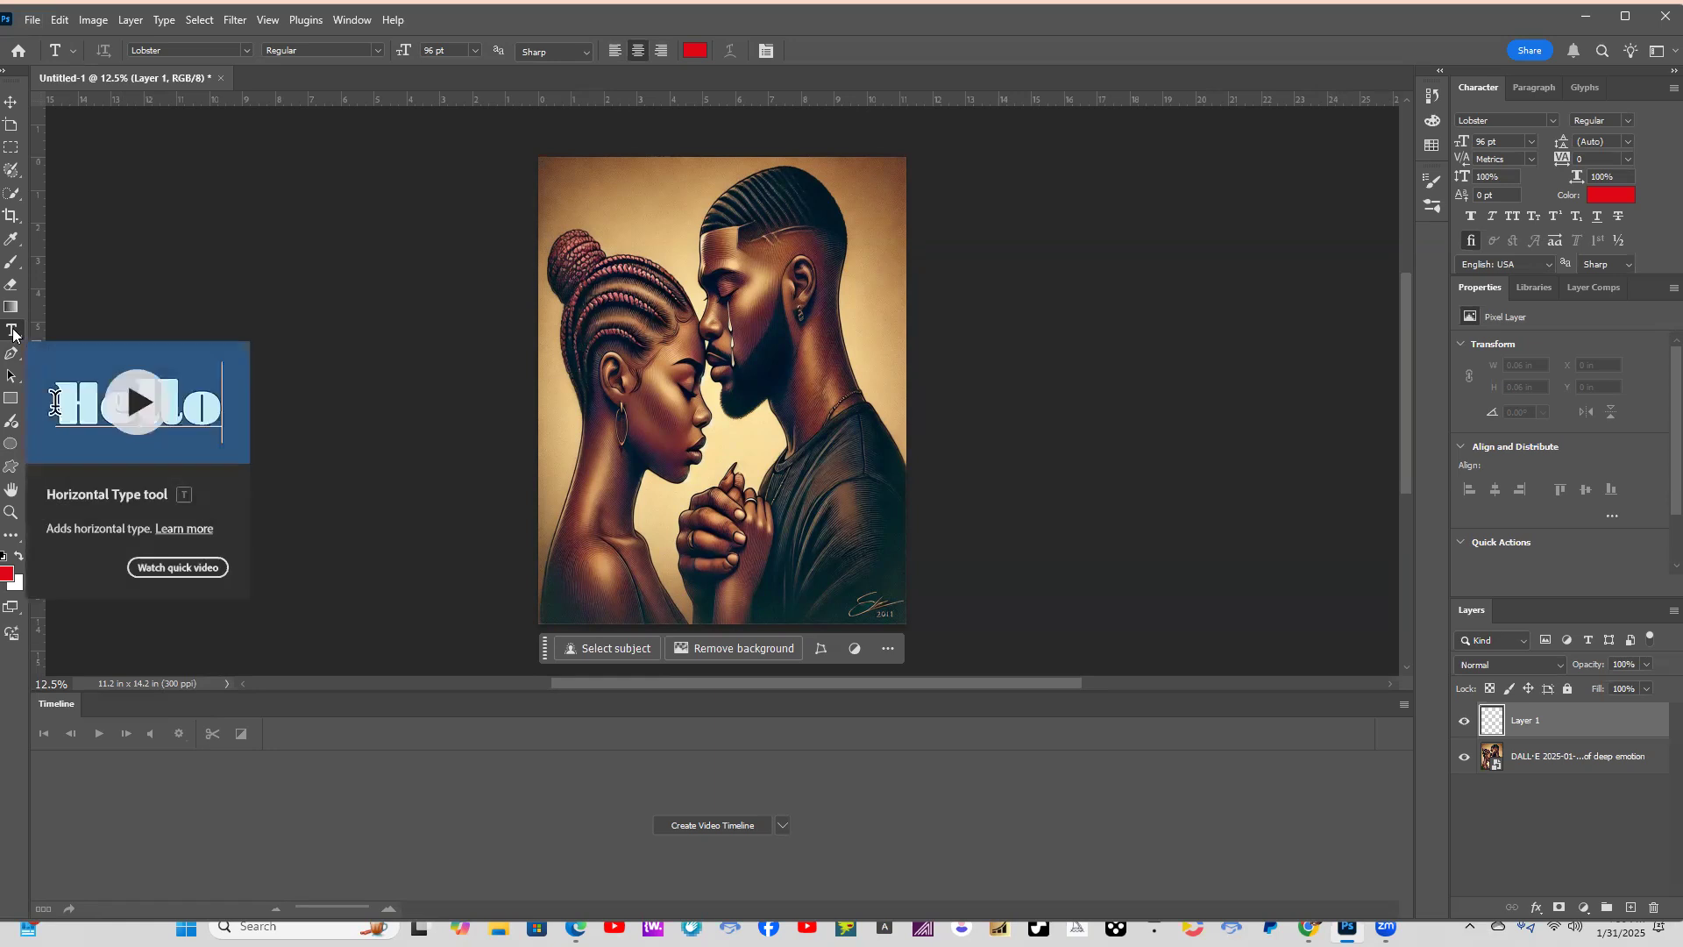
left_click(741, 432)
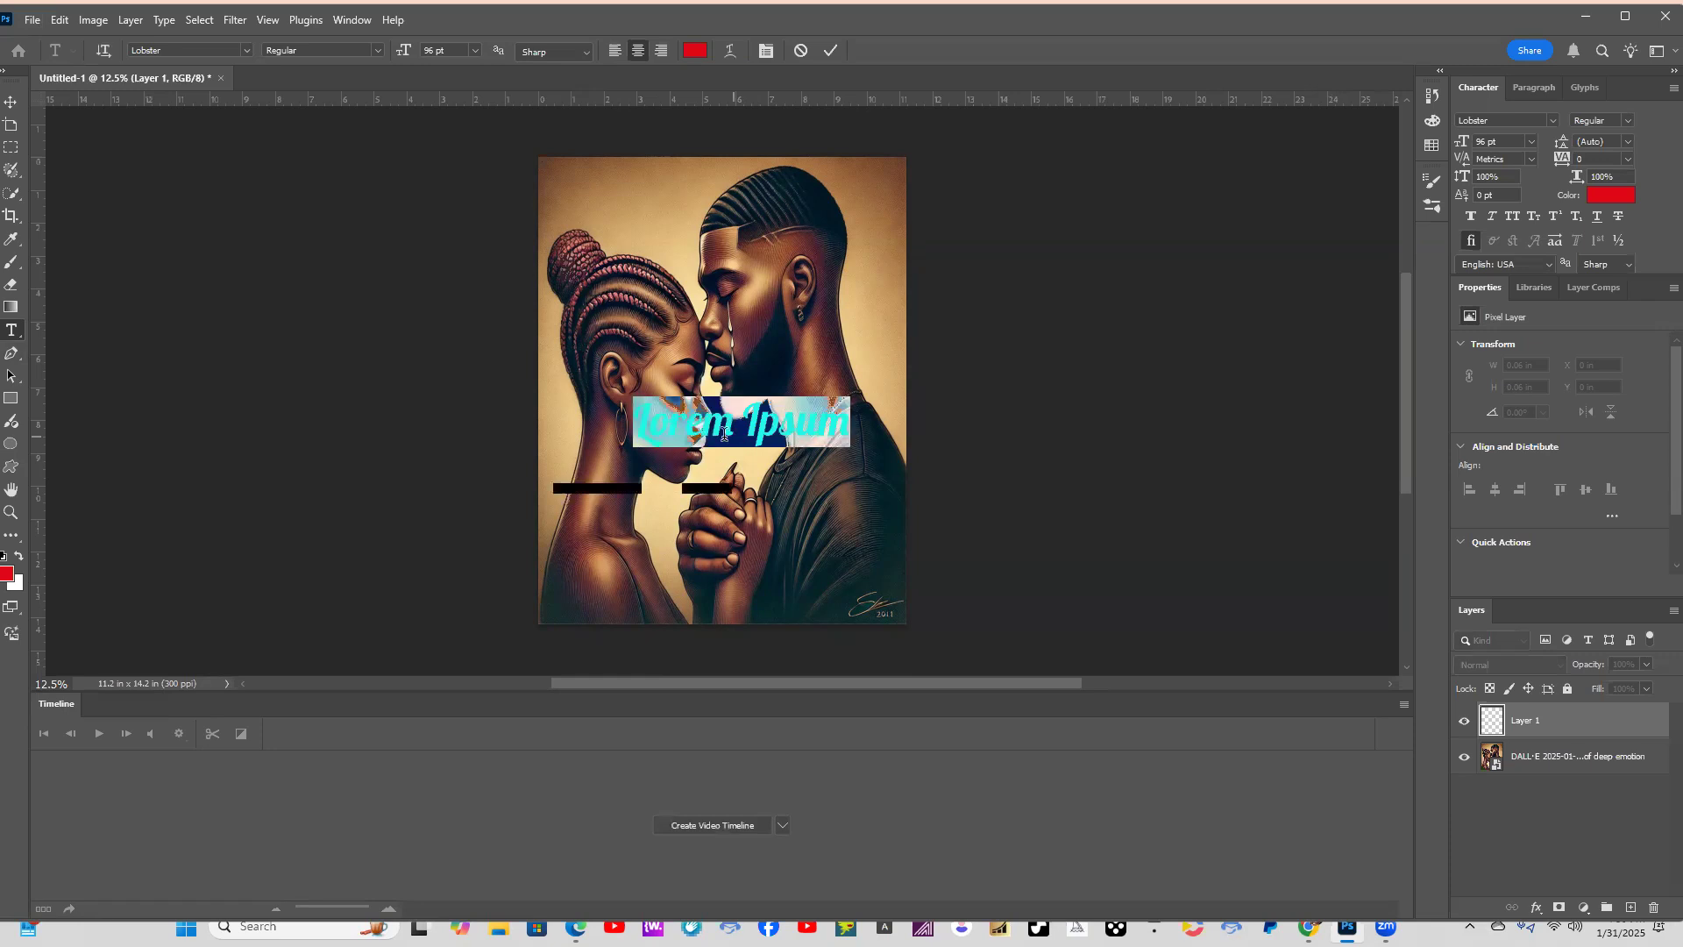
type("rOMAN")
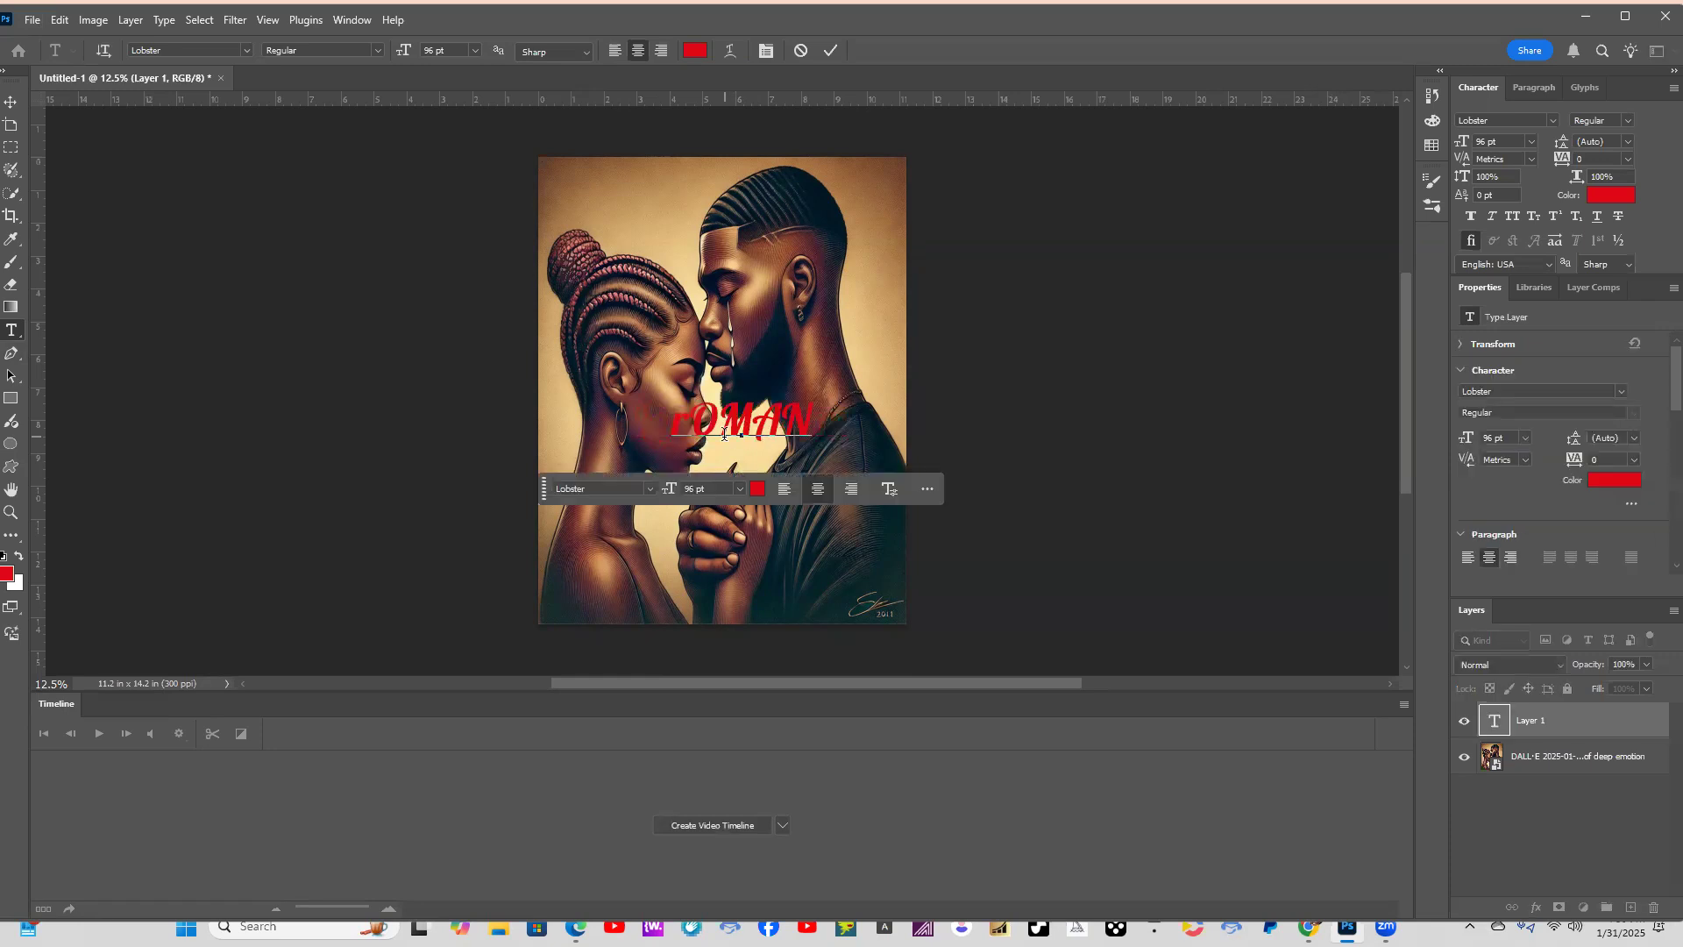
key("Left")
key("Left")
key("ctrl+a")
key("BackSpace")
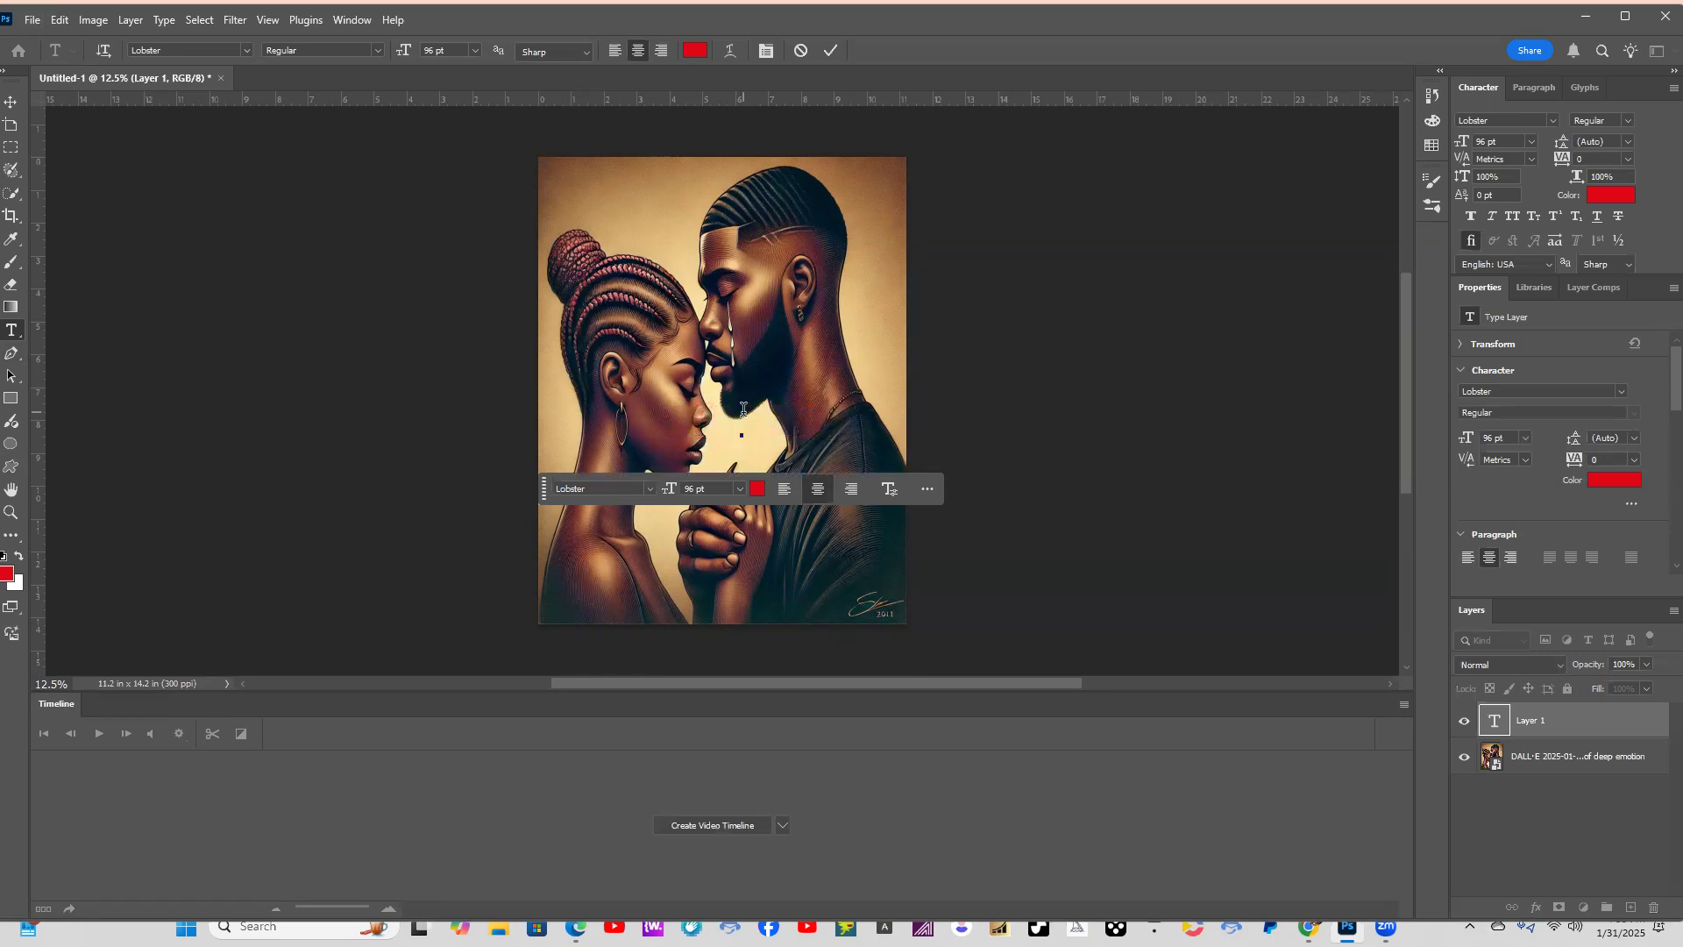
left_click(543, 382)
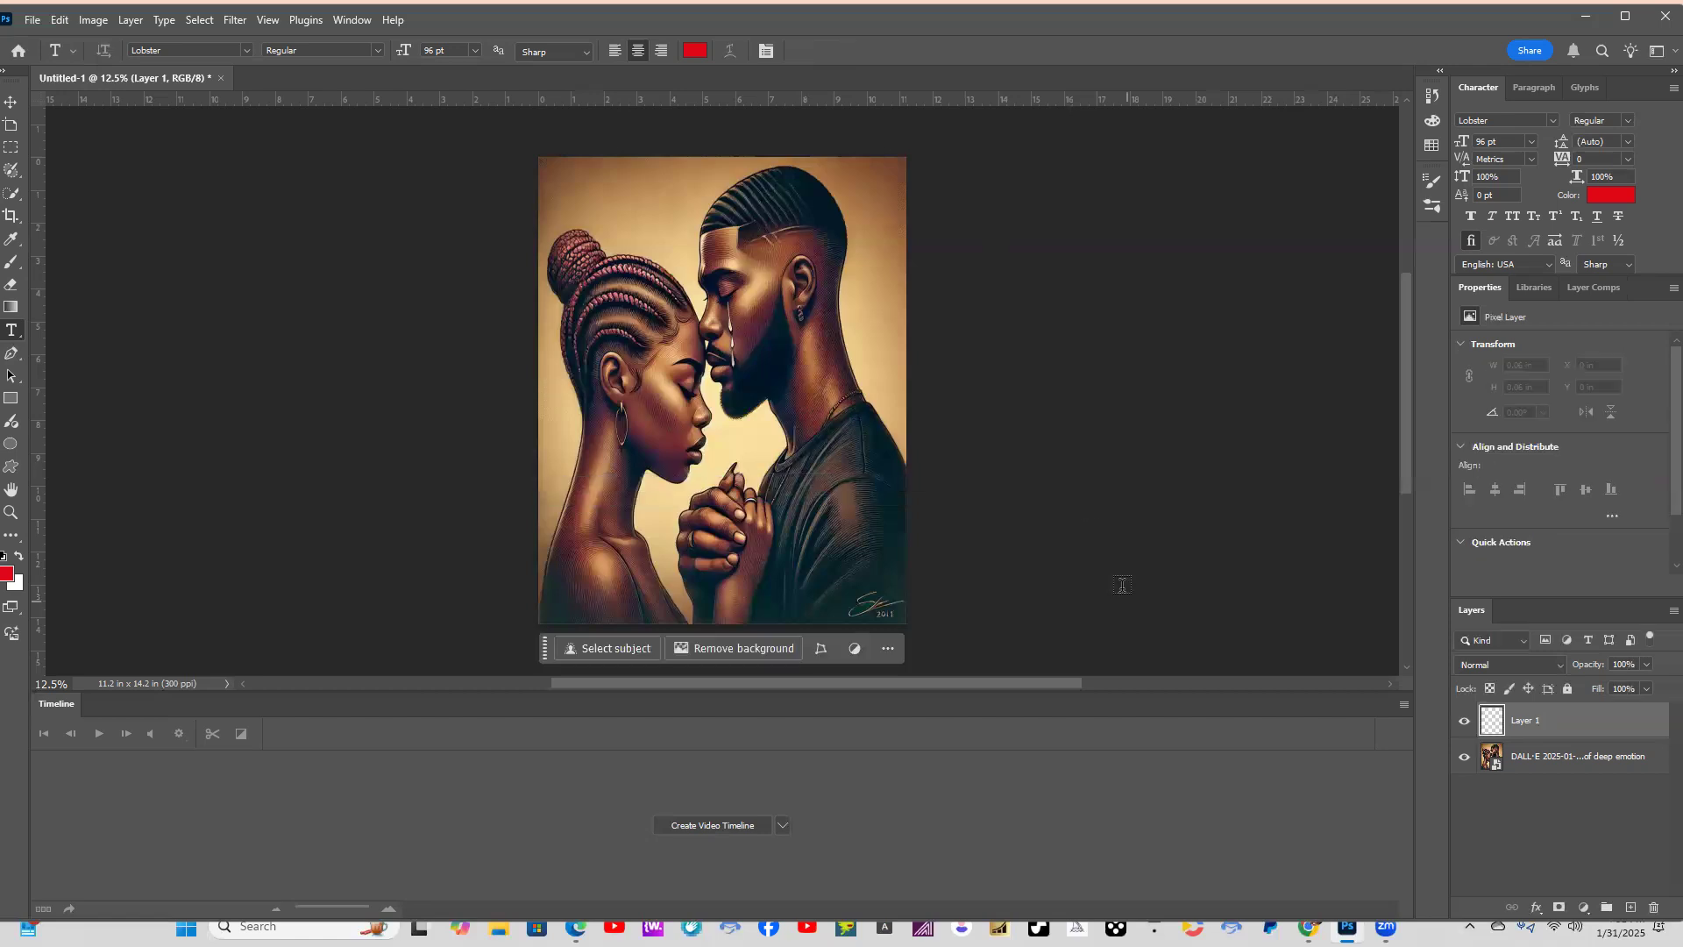
left_click(12, 103)
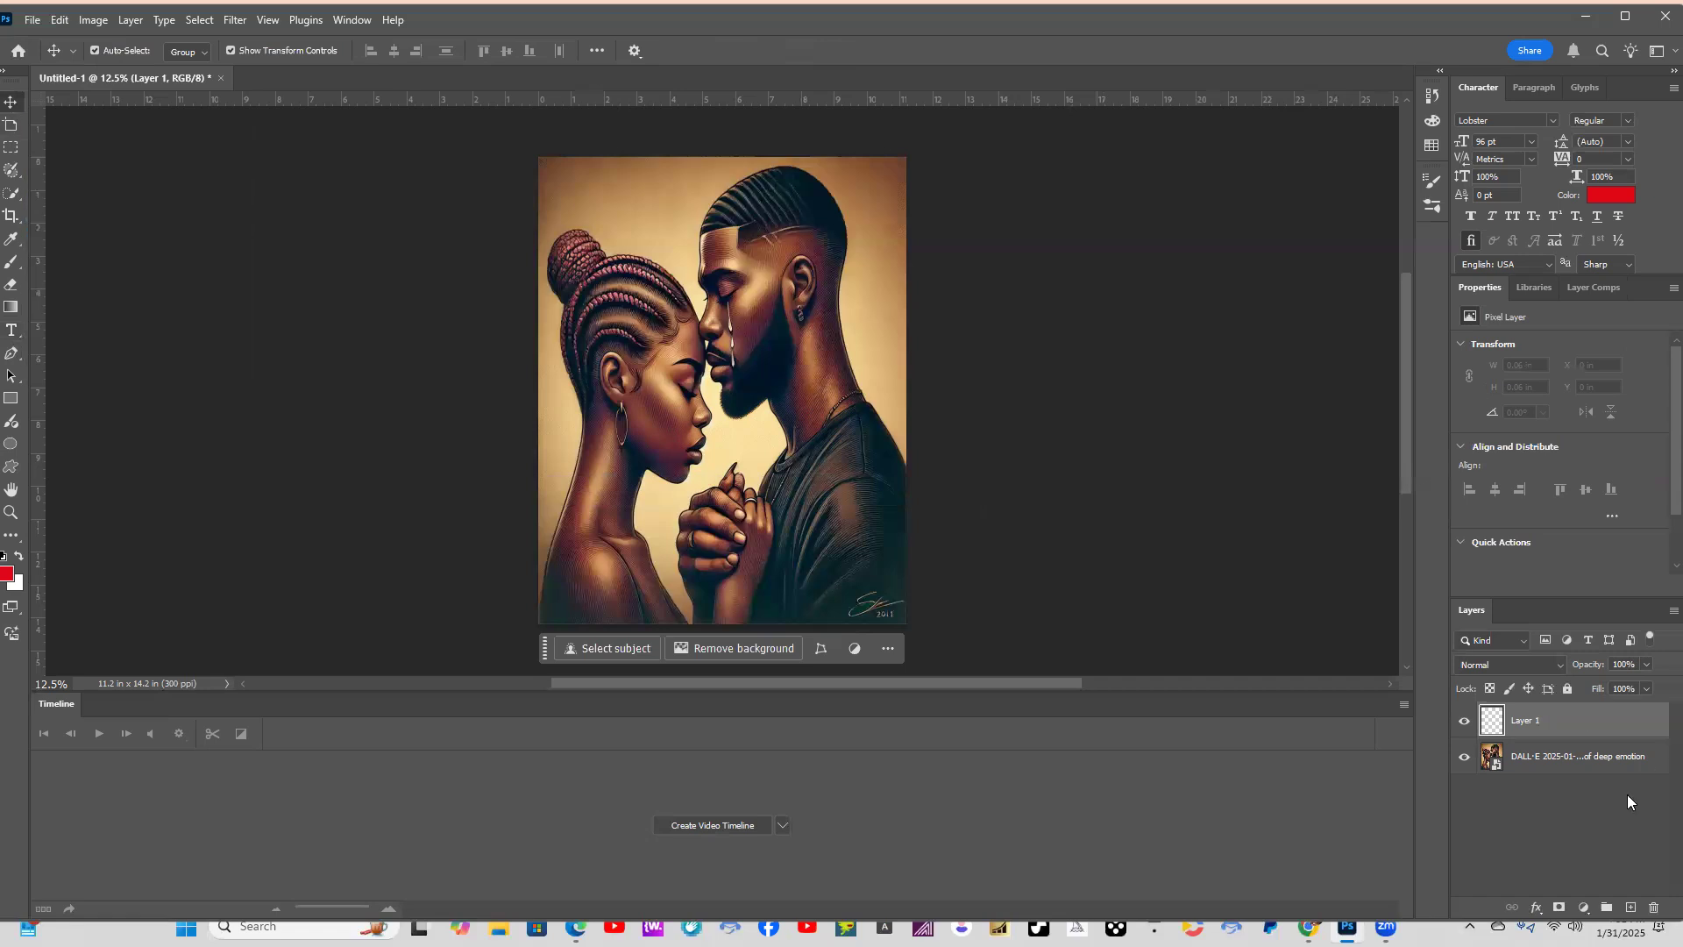
Delete the empty layer and print the couple illustration on Super B Premium Presentation Paper Matte at High quality with Mirror Image.
key("Delete")
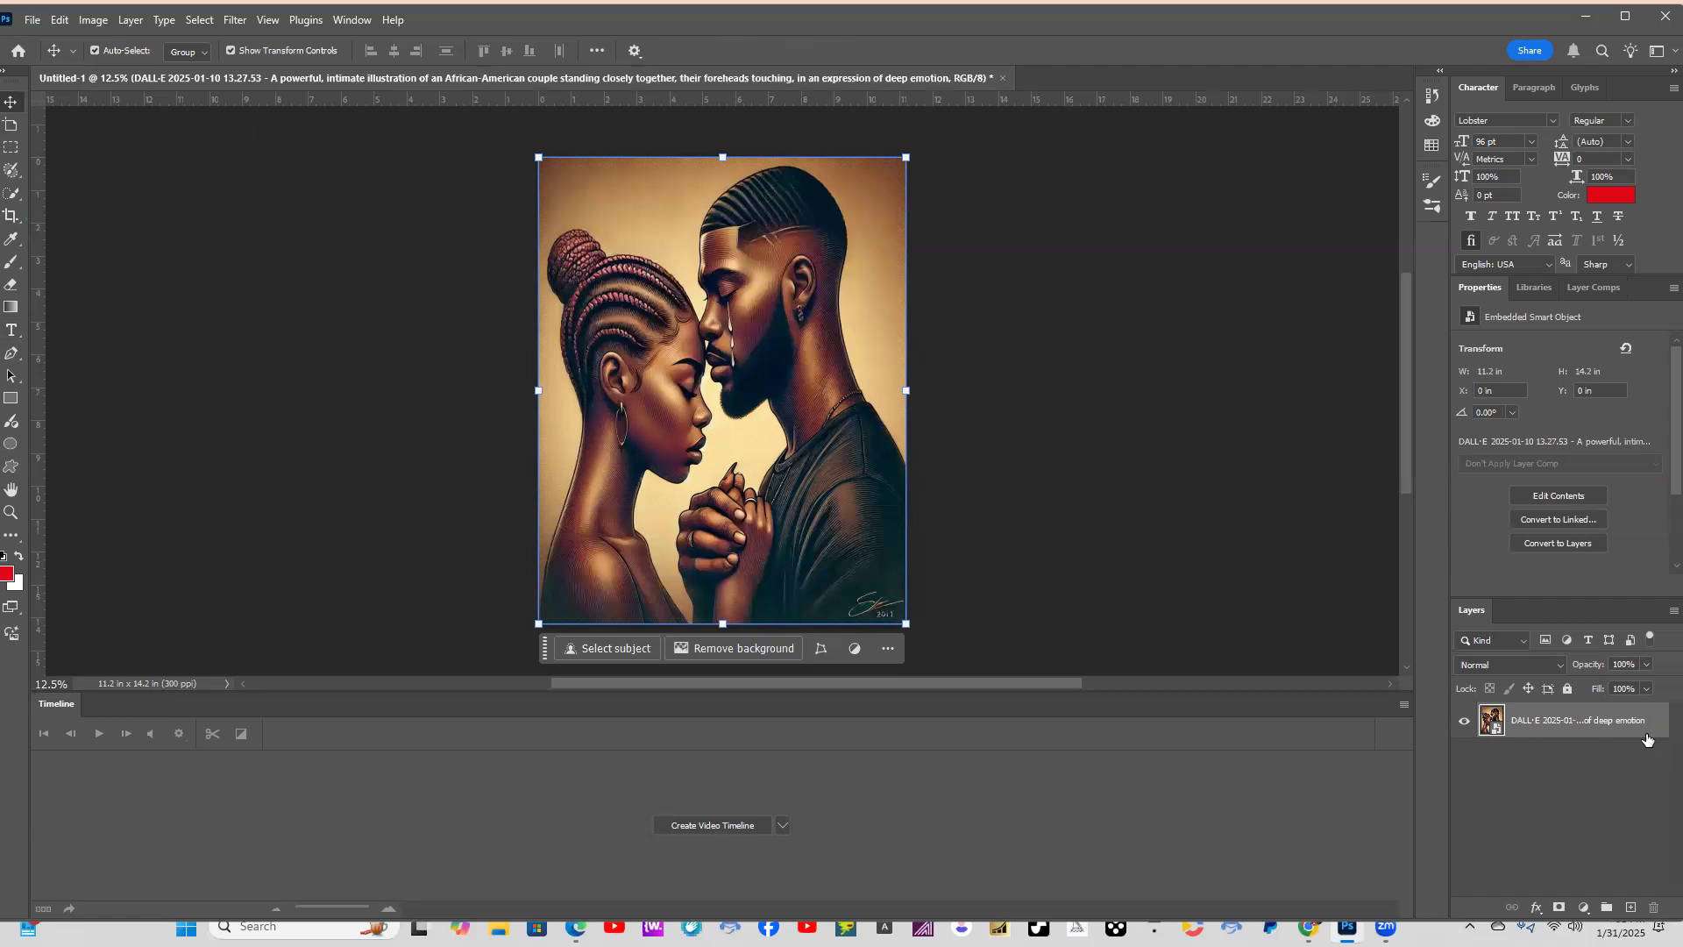
left_click(30, 20)
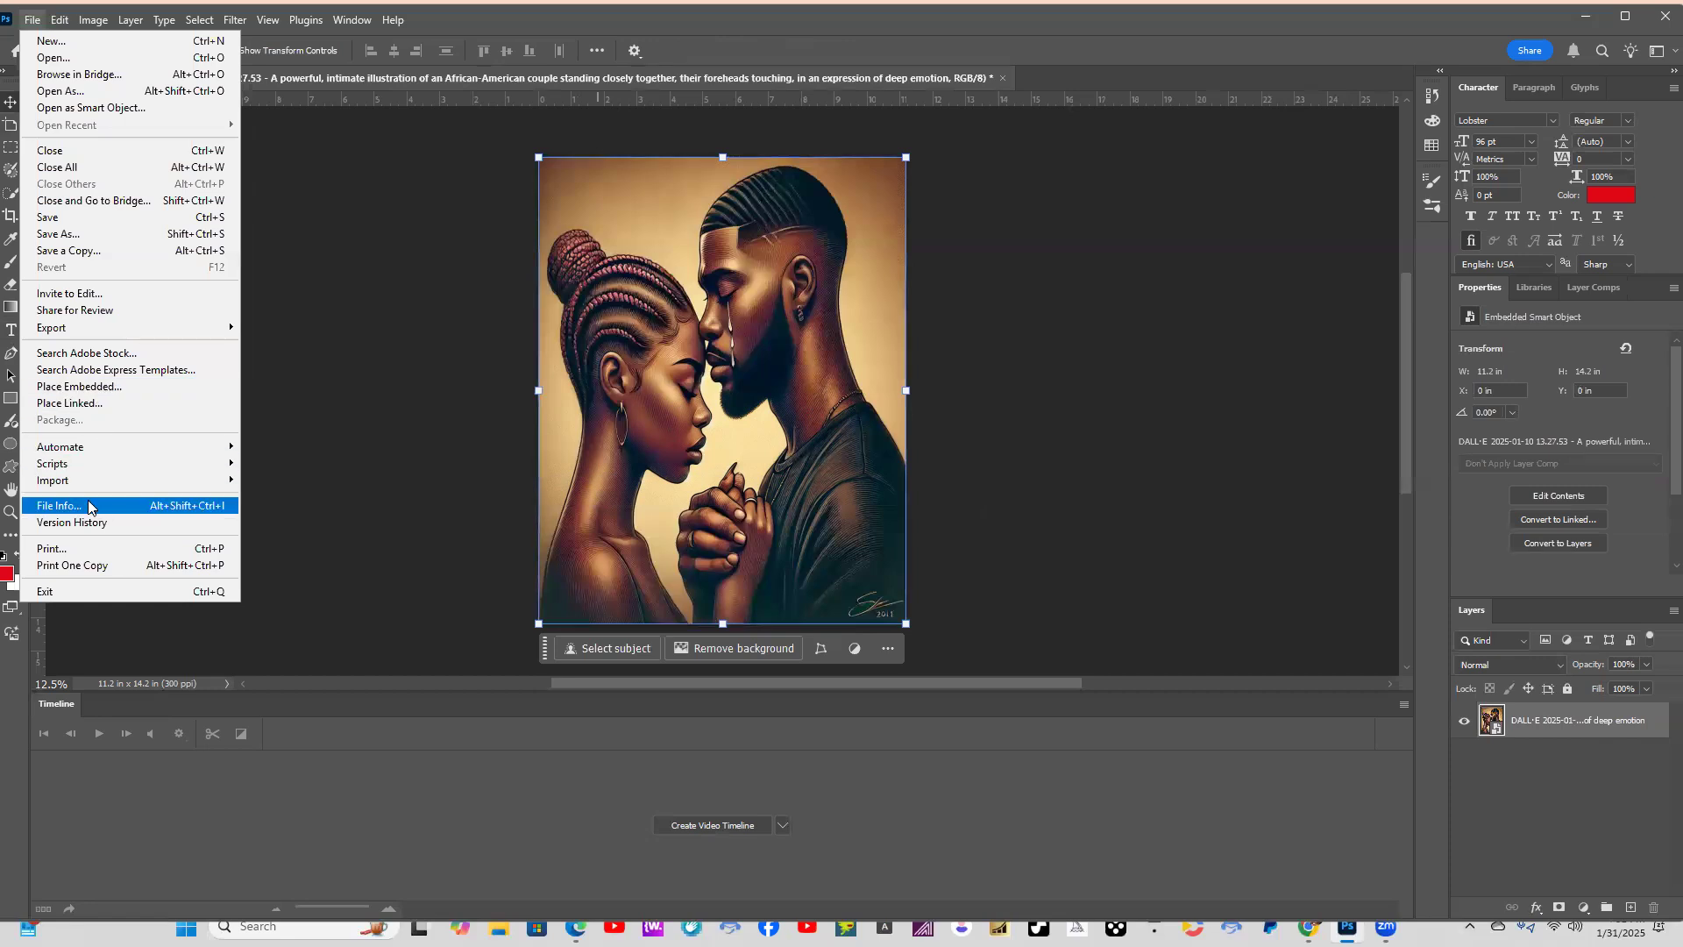
left_click(82, 550)
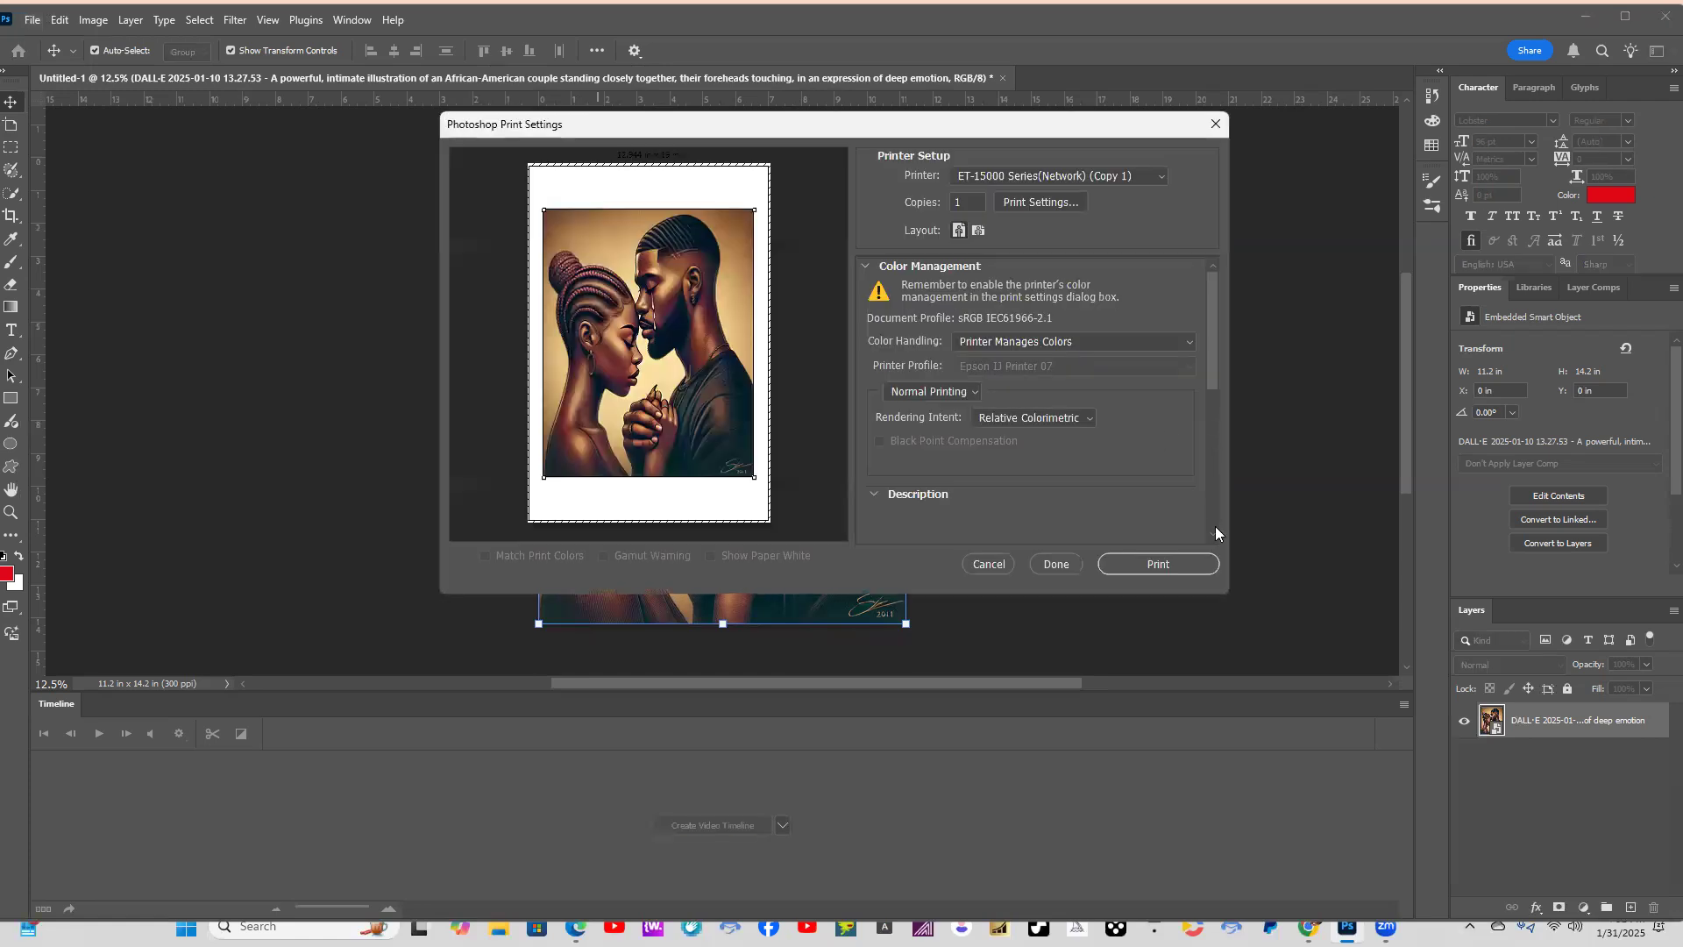
left_click(1064, 207)
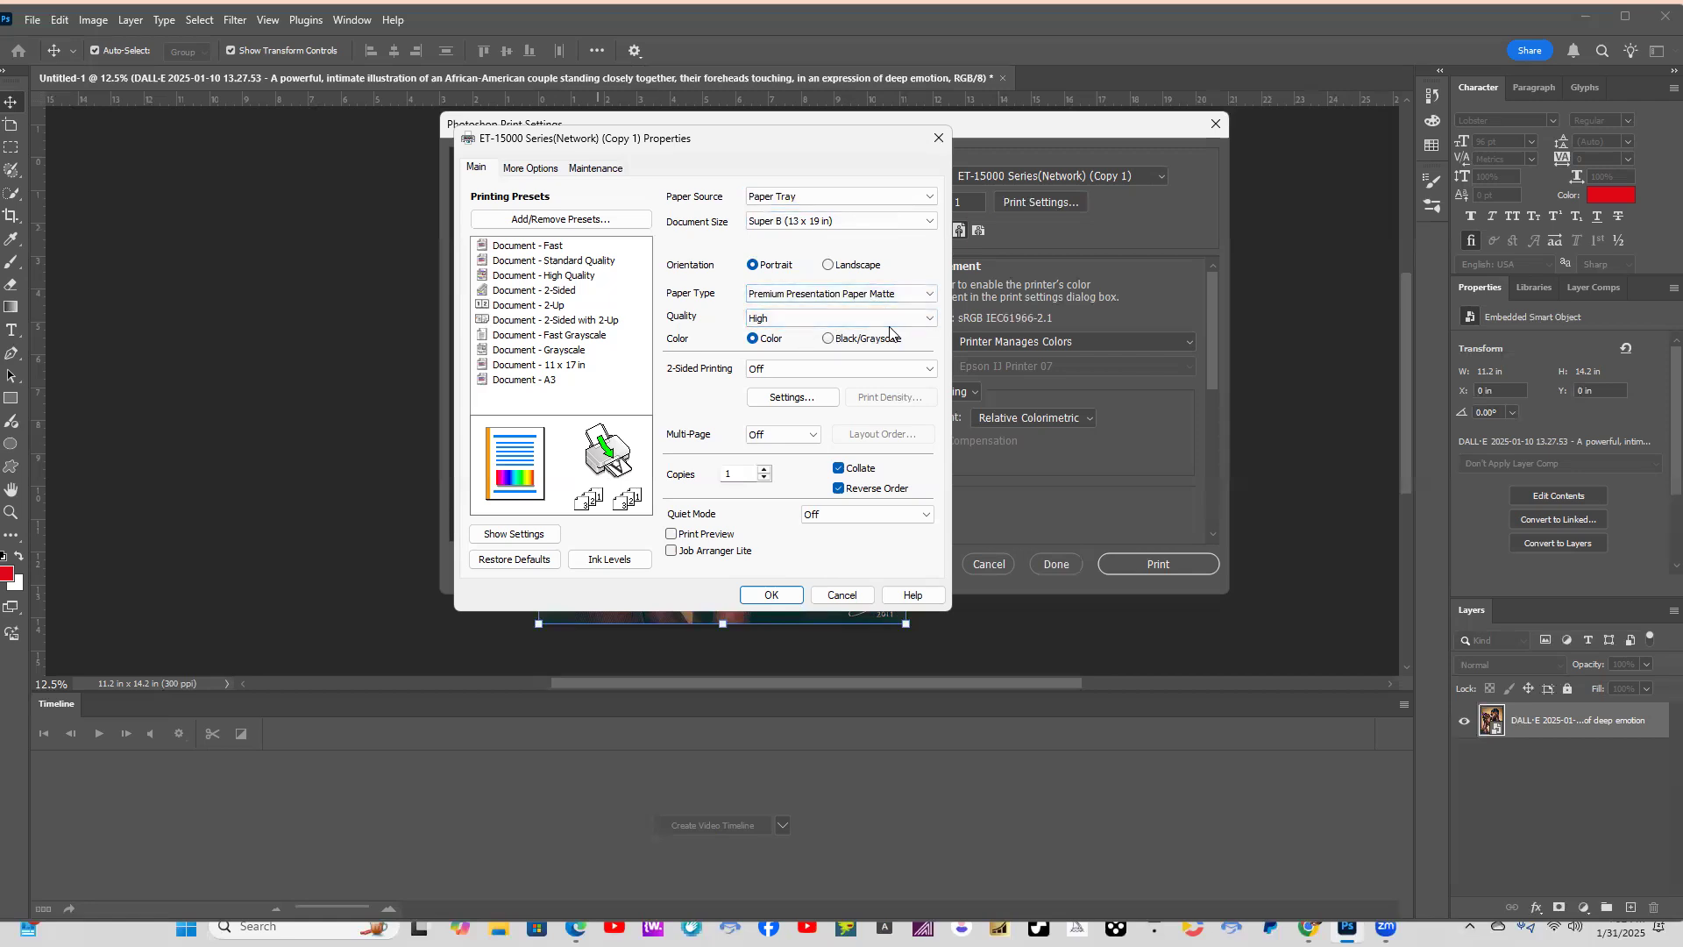
left_click(535, 171)
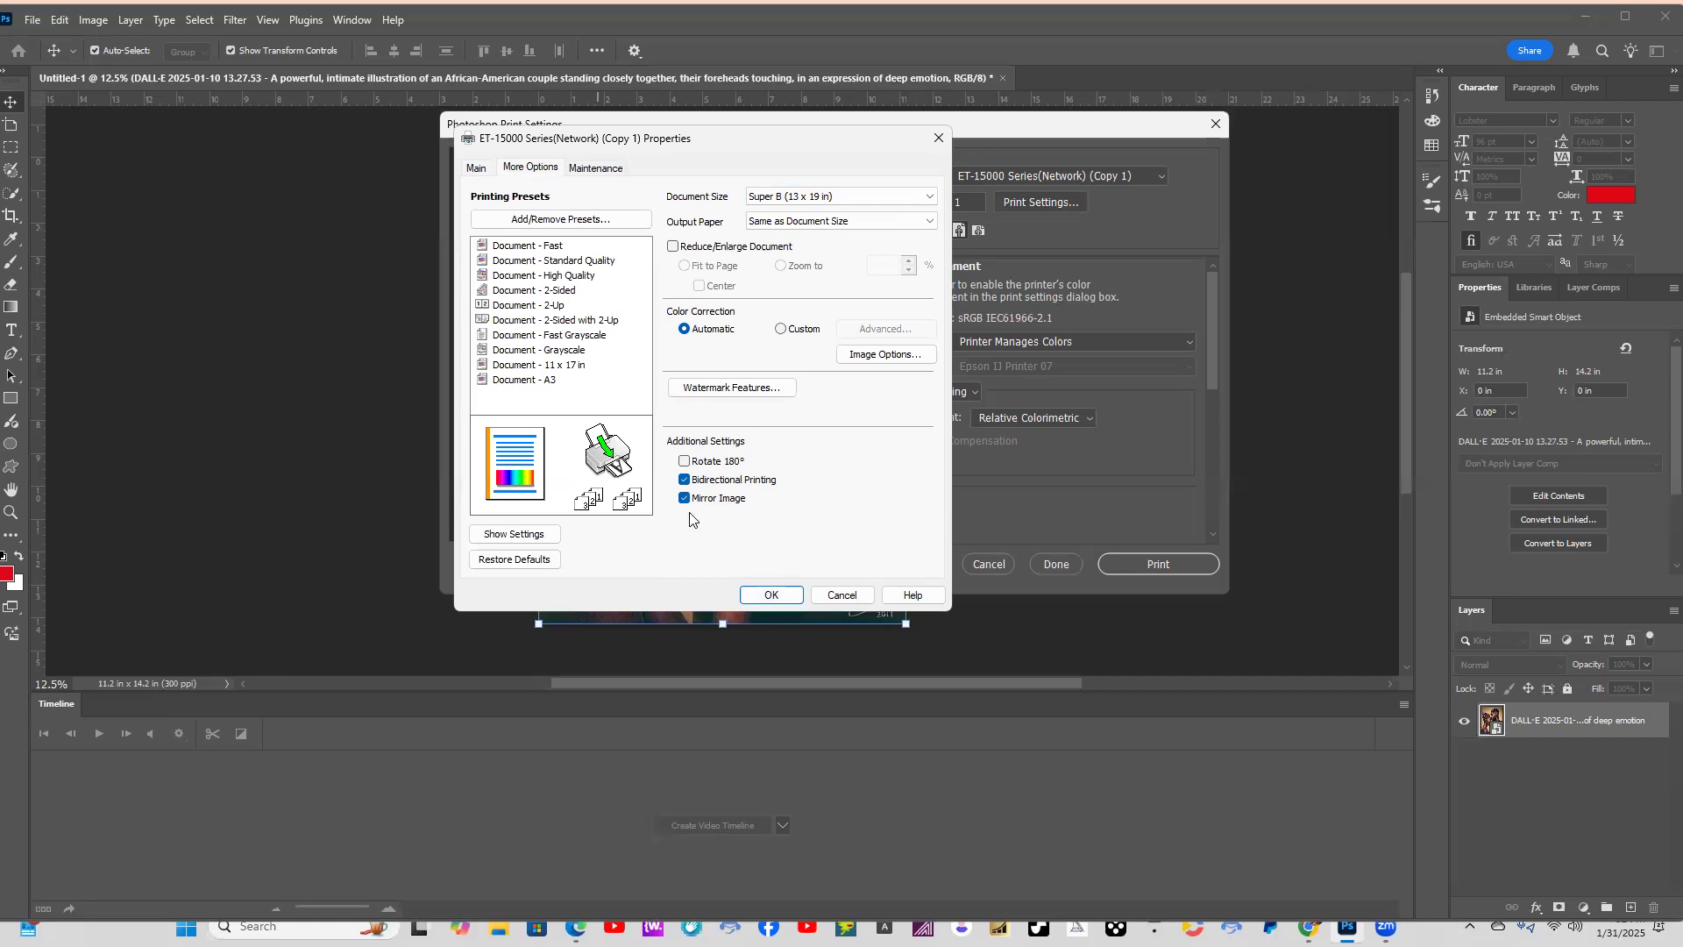
left_click(770, 595)
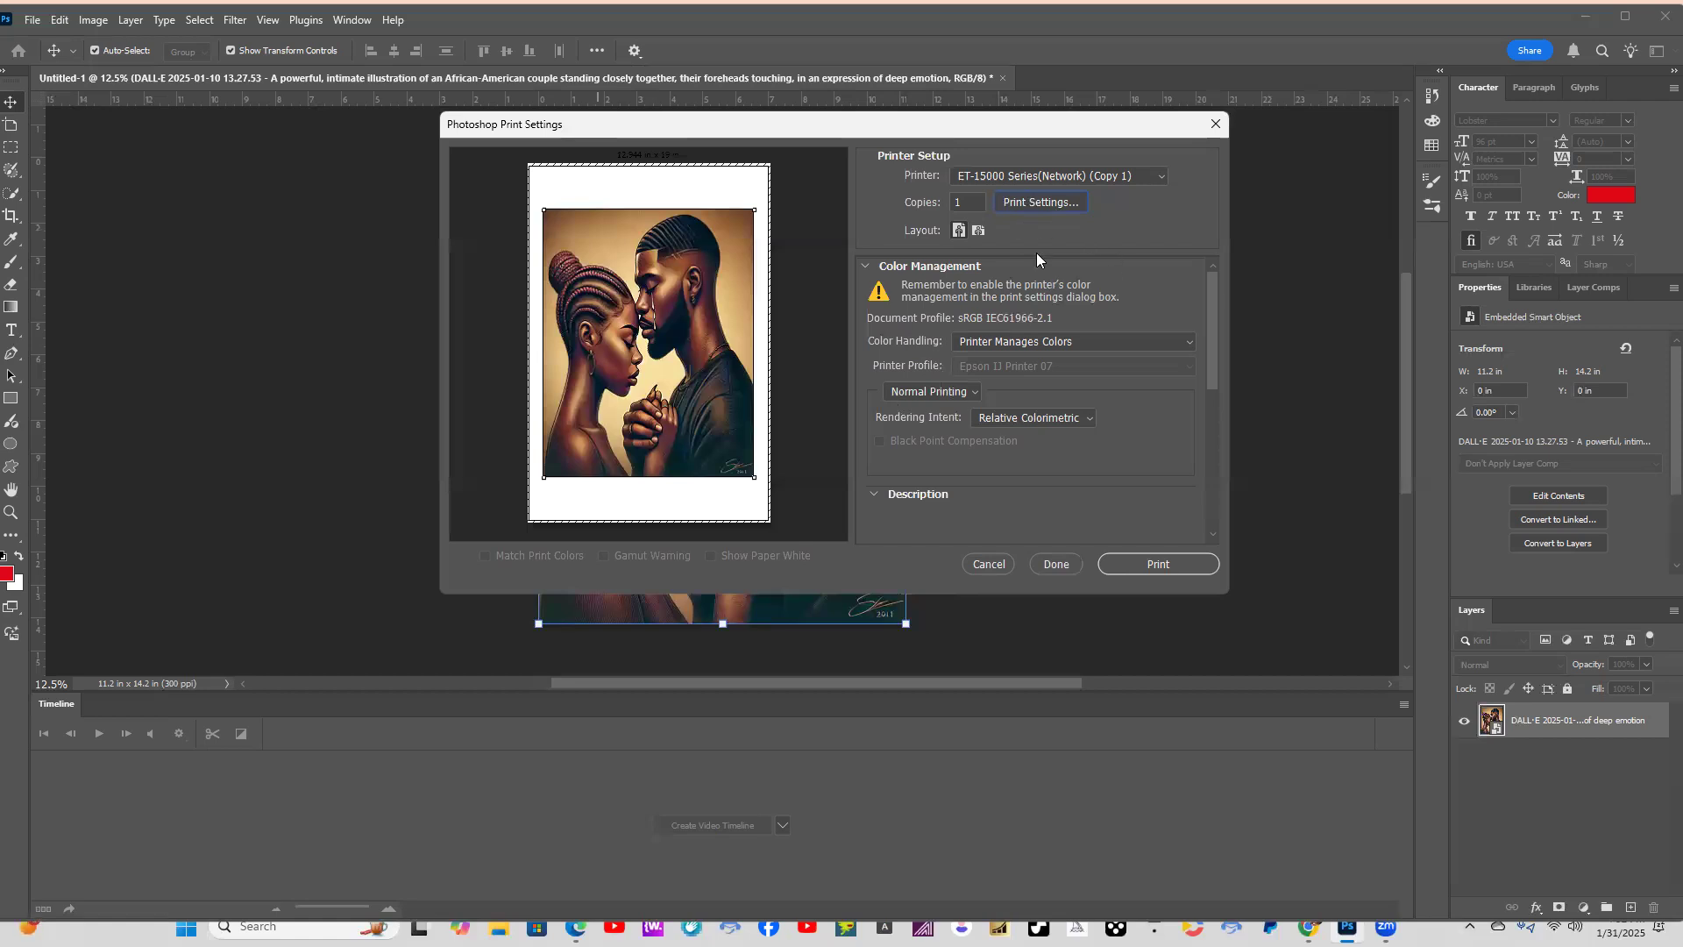
left_click(1169, 564)
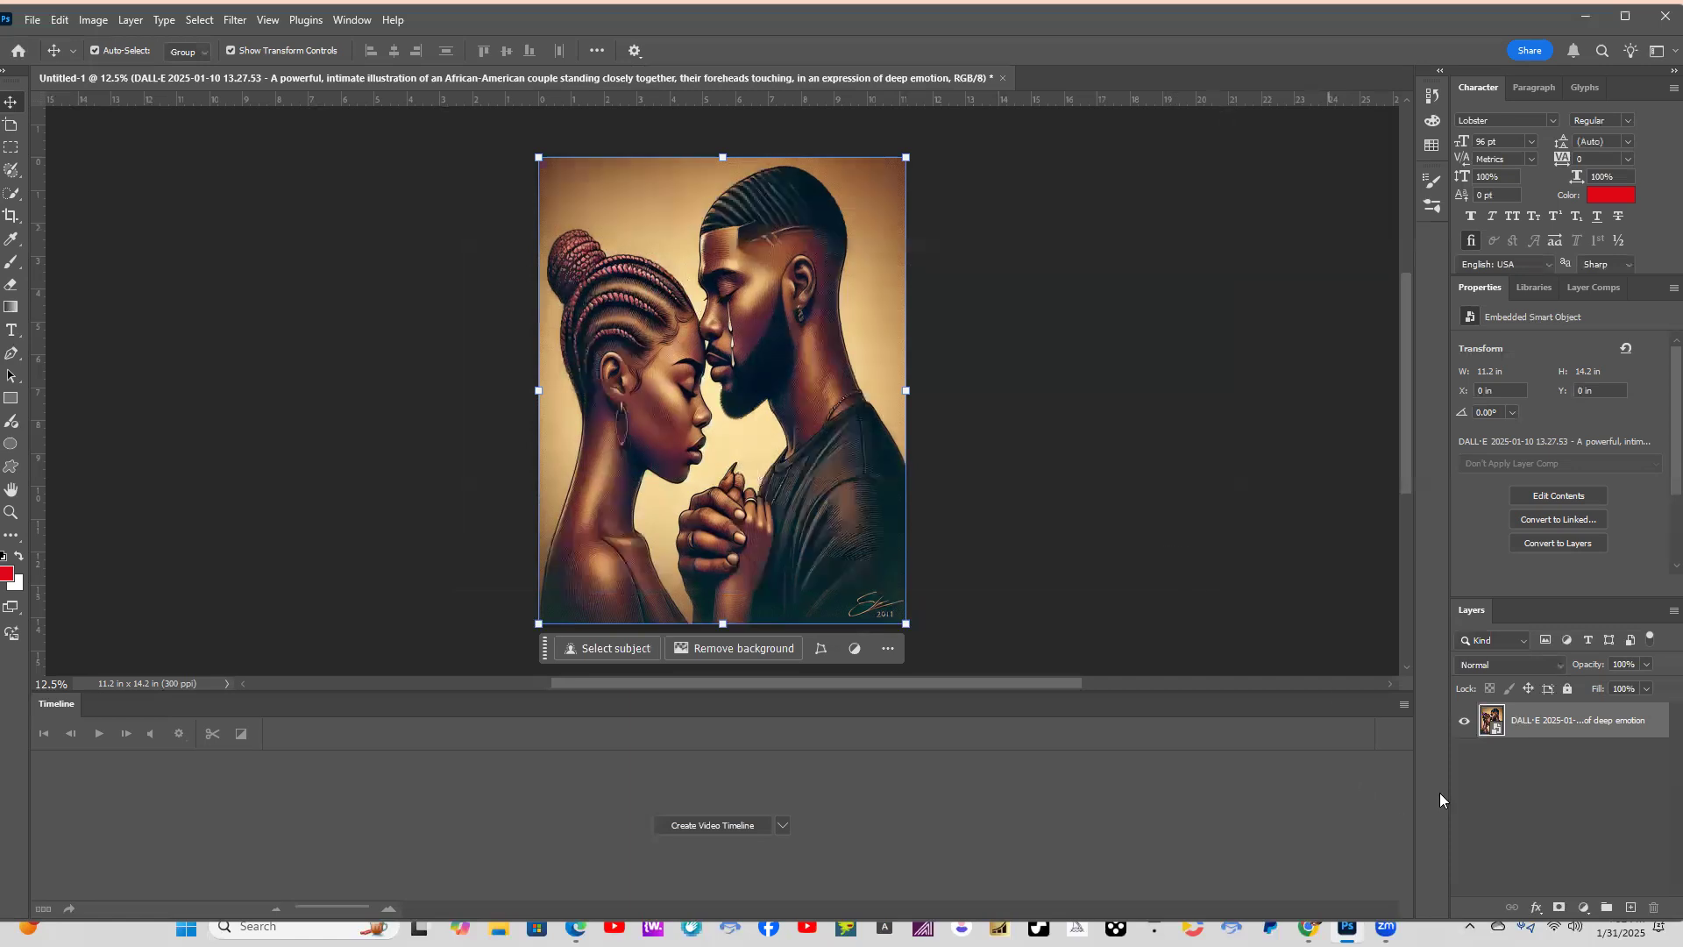
Hide the couple illustration and, for placing an embedded image, search My Designs for URBAN and open the URBAN REFLECTIONS IN CITYSCAPES folder.
left_click(1462, 724)
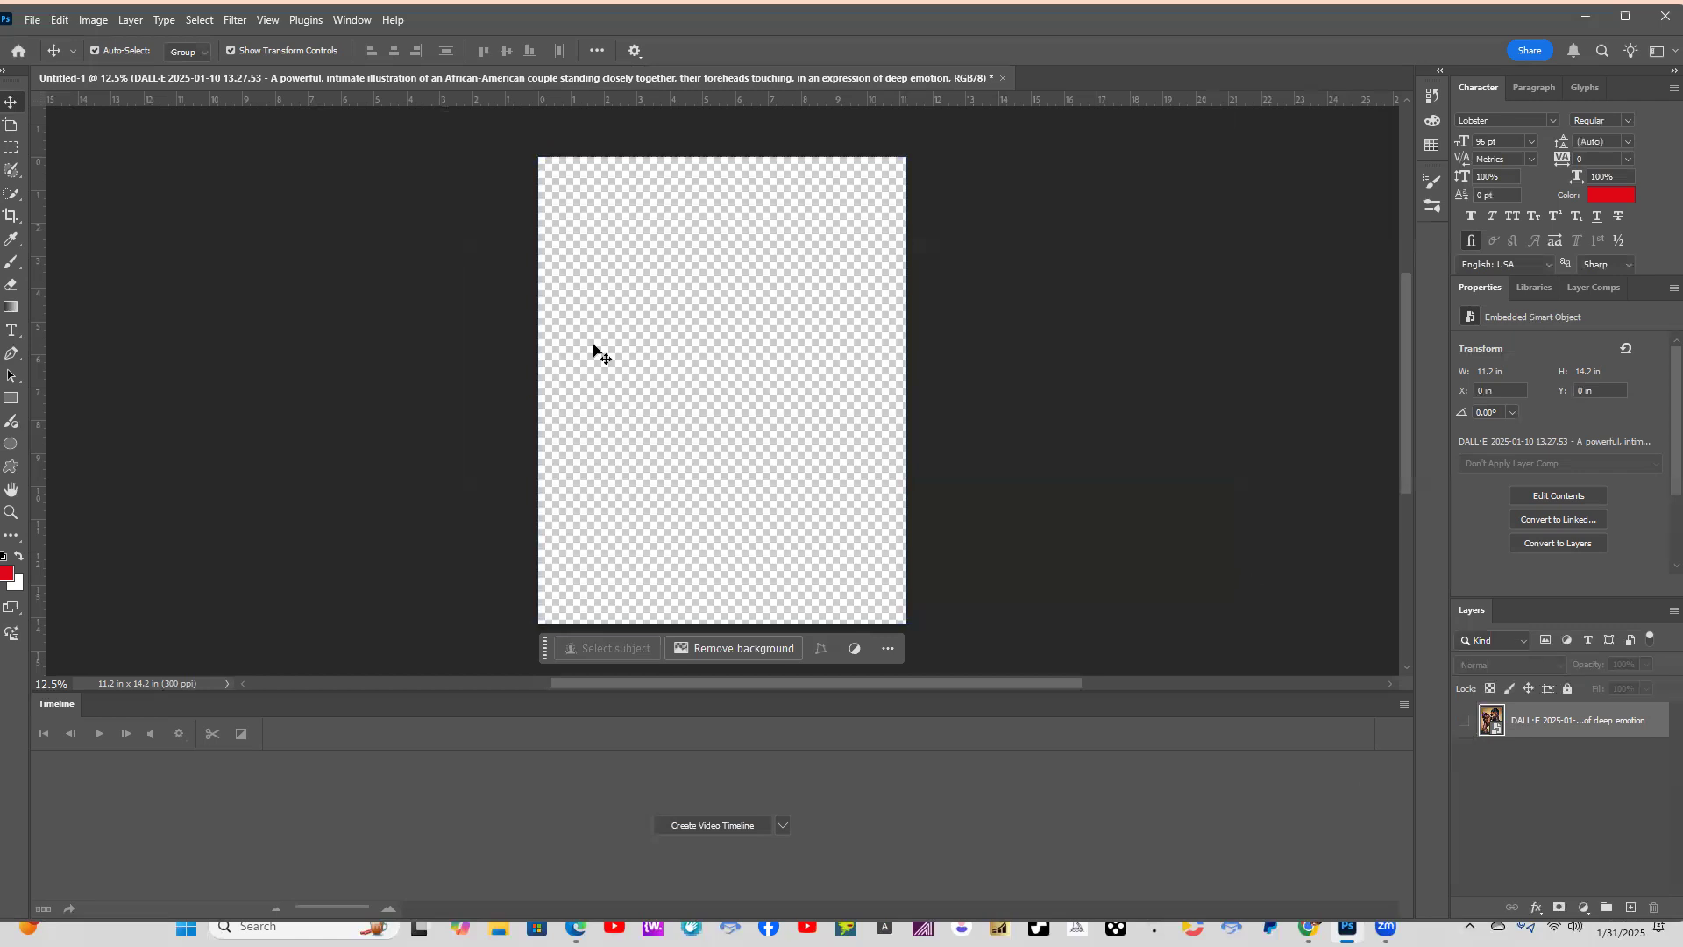
left_click(30, 21)
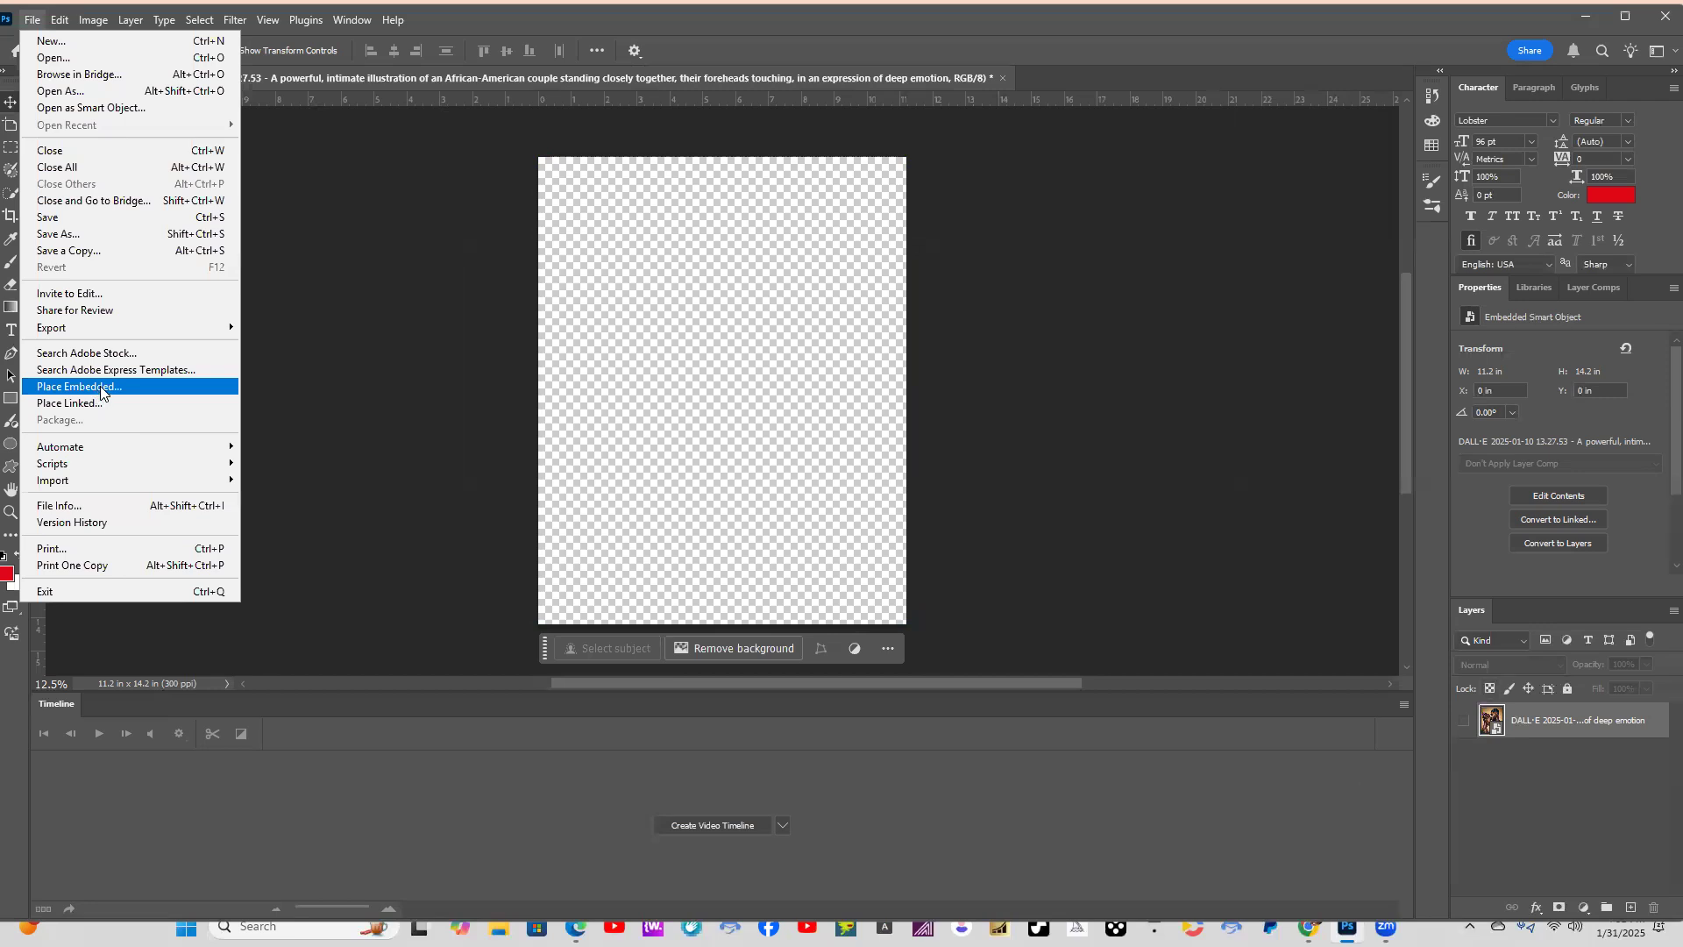
left_click(100, 388)
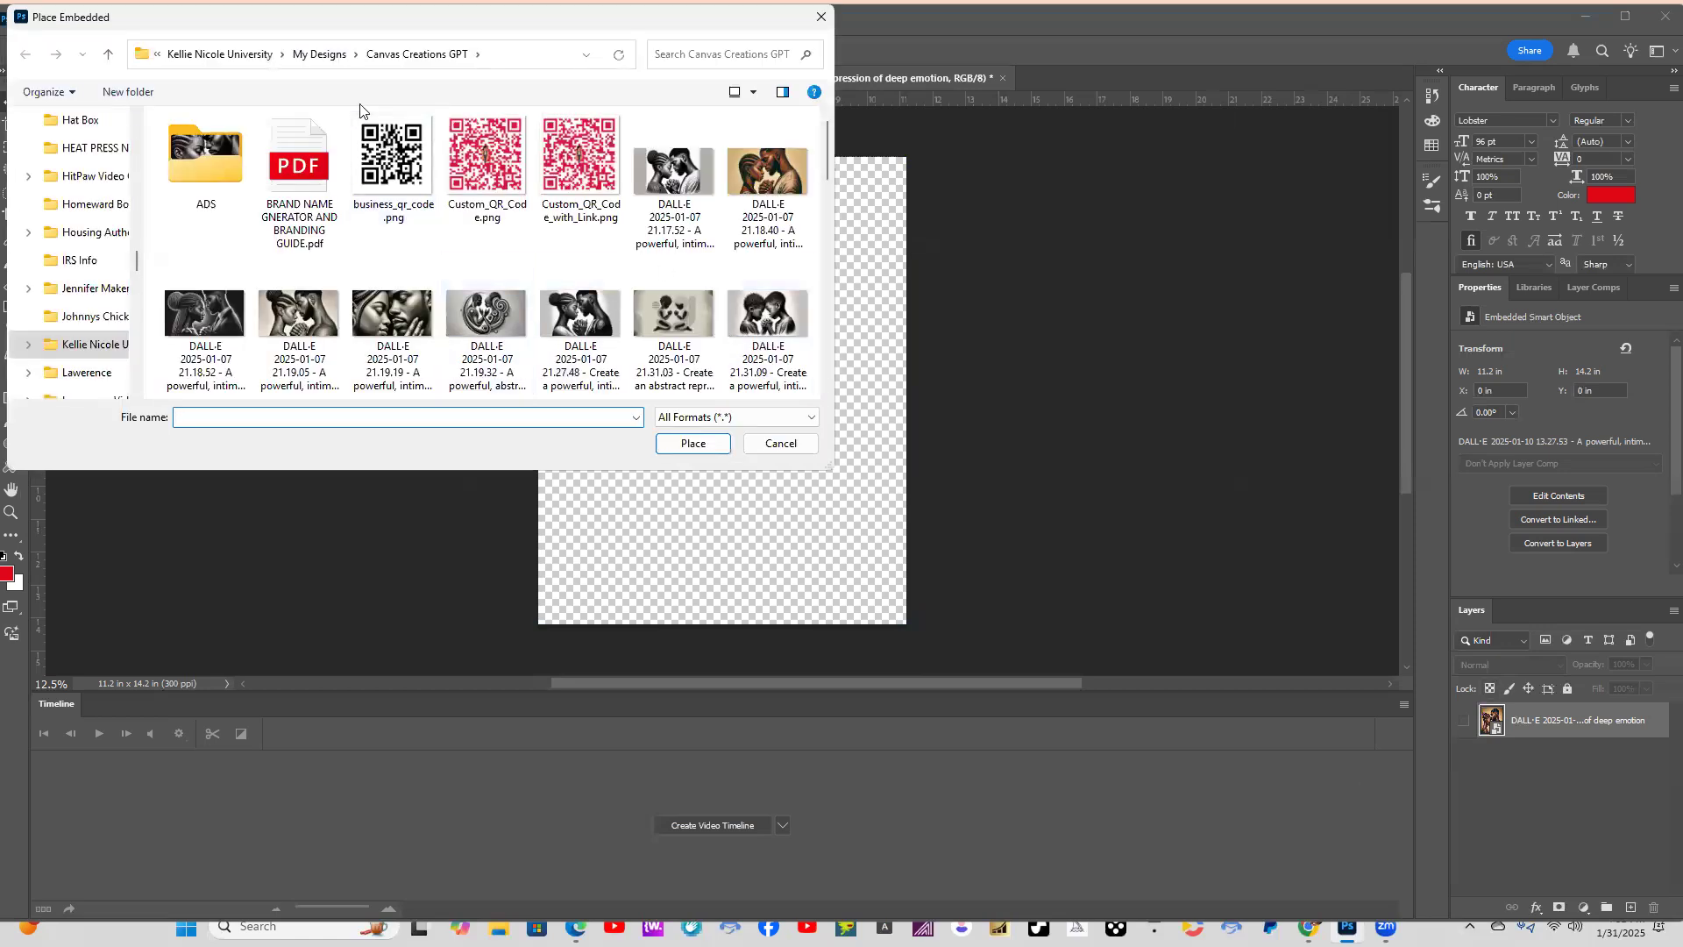
left_click(319, 54)
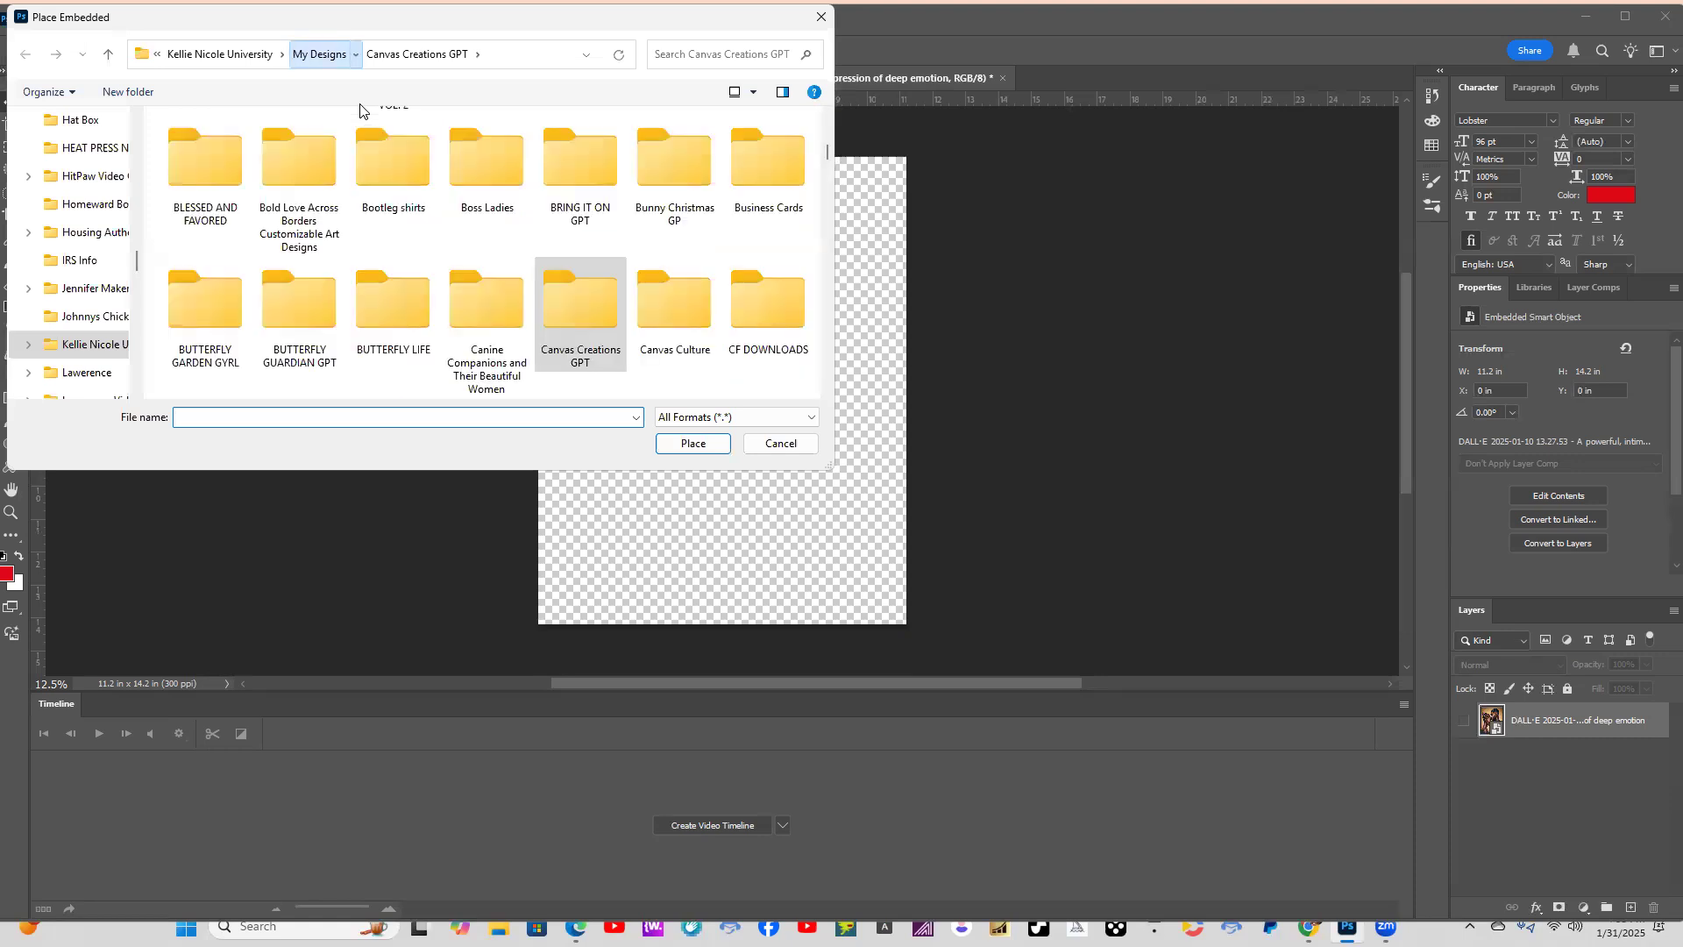
key("ctrl+f")
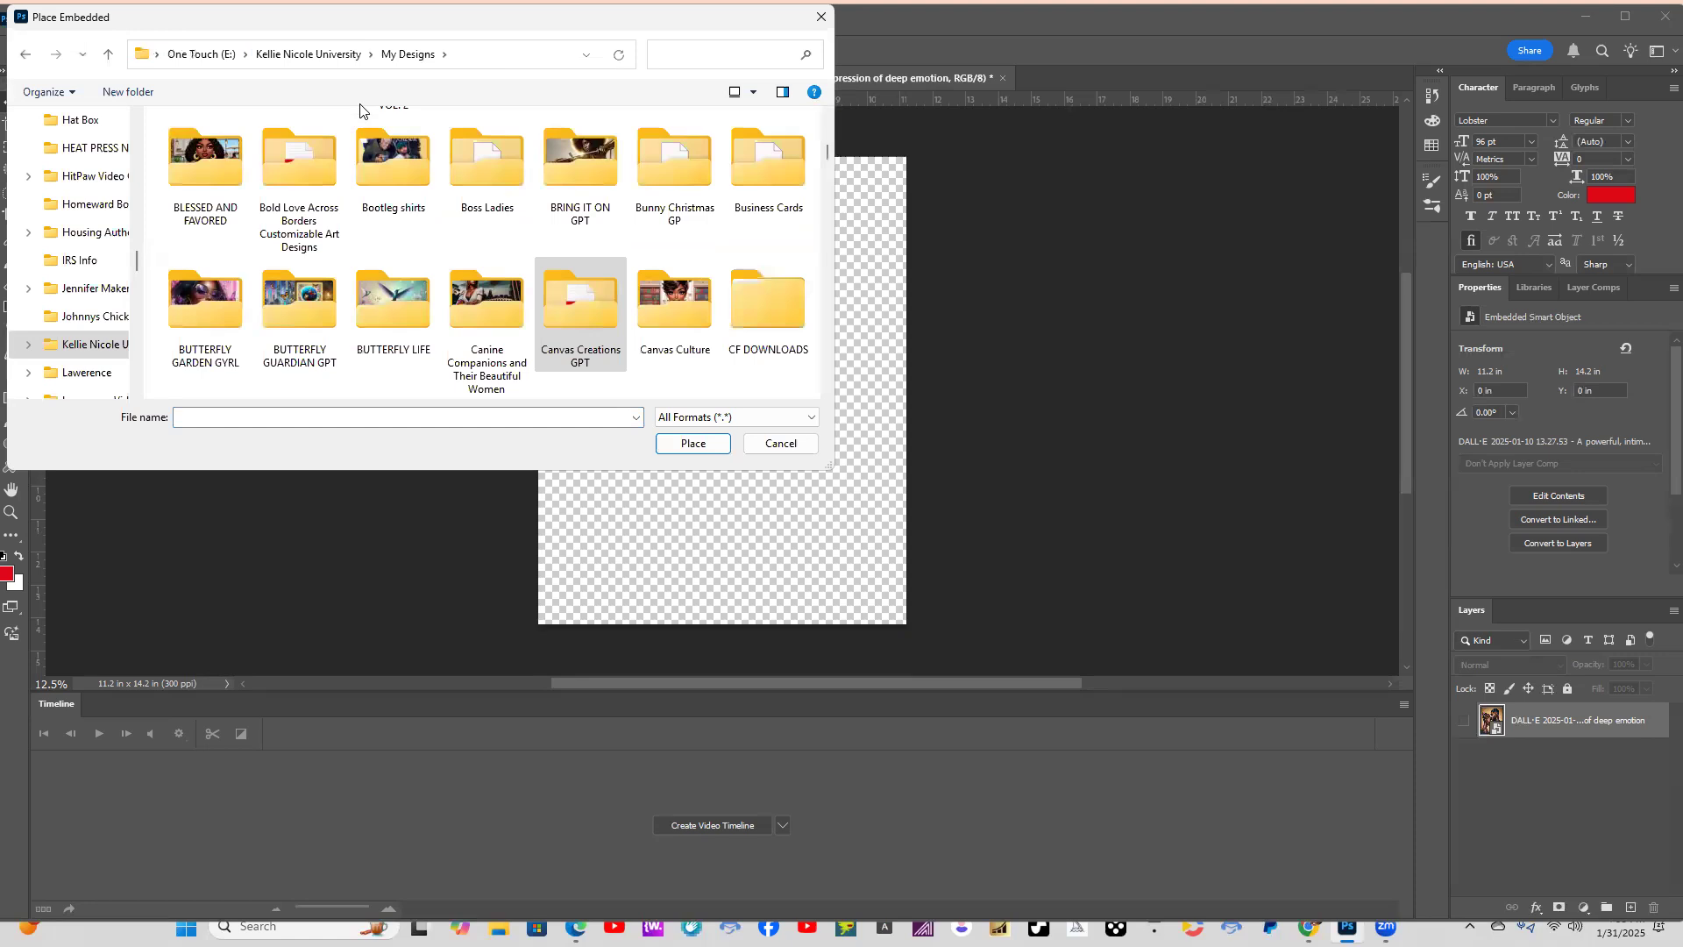
type("URBAN")
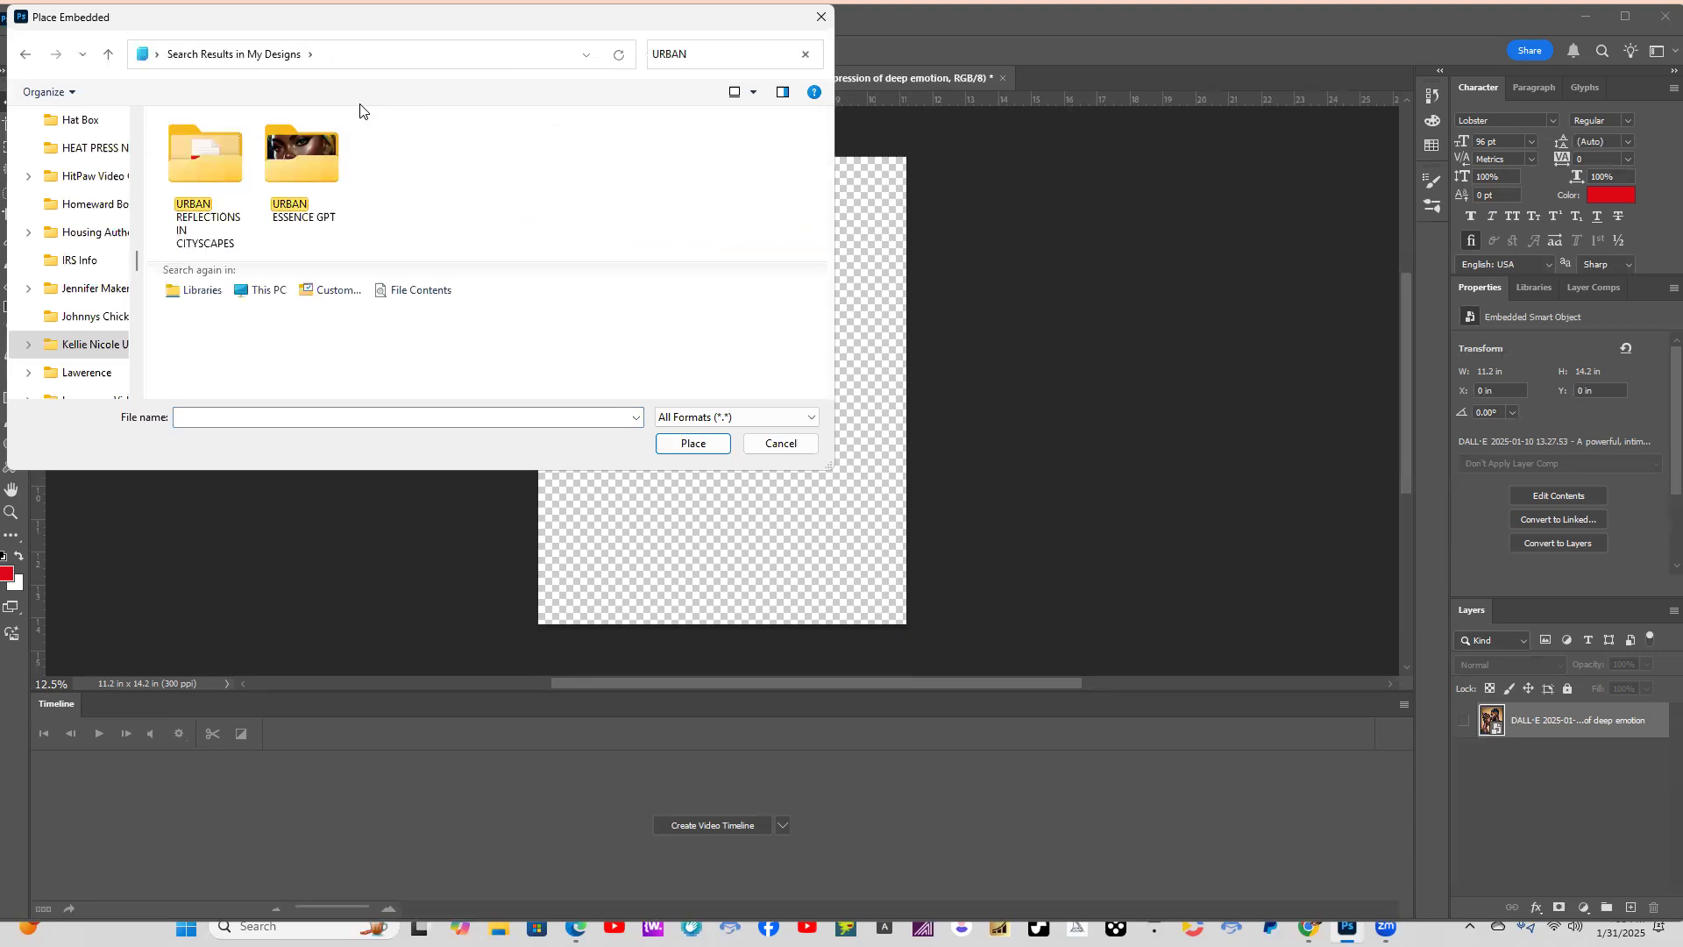
left_click(220, 191)
double_click(219, 186)
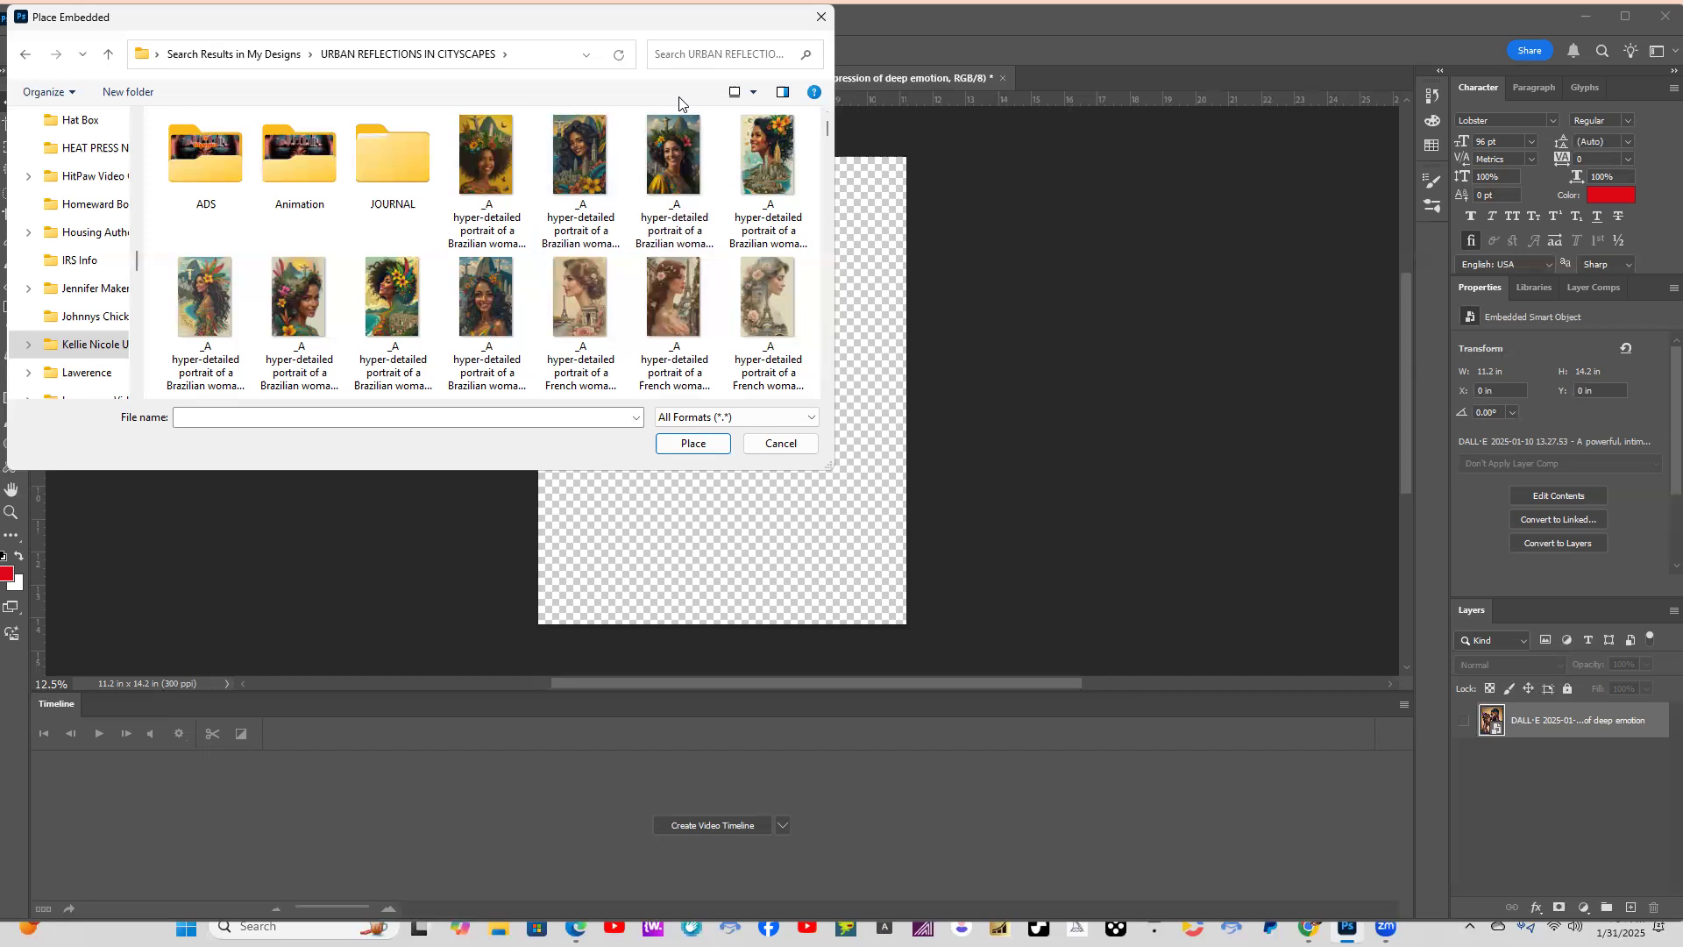
Place the image "A hyper-detailed portrait of a Japanese woman insp.webp" from the folder into the document.
left_click(688, 55)
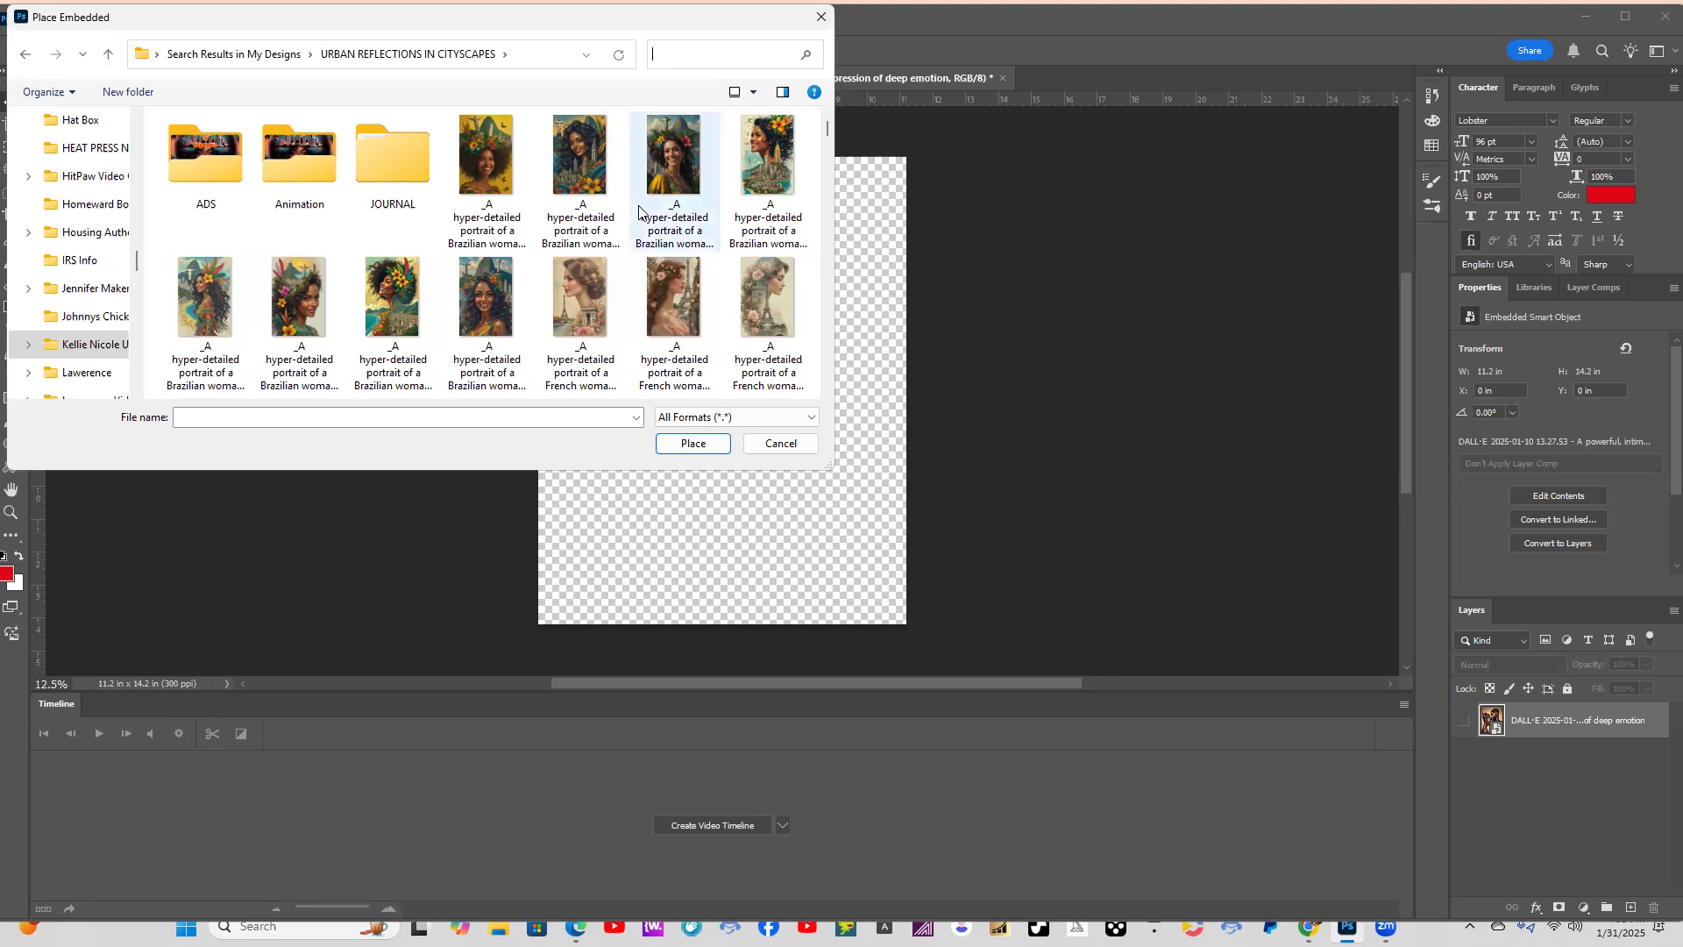
scroll(651, 205, "down", 3)
scroll(651, 204, "down", 5)
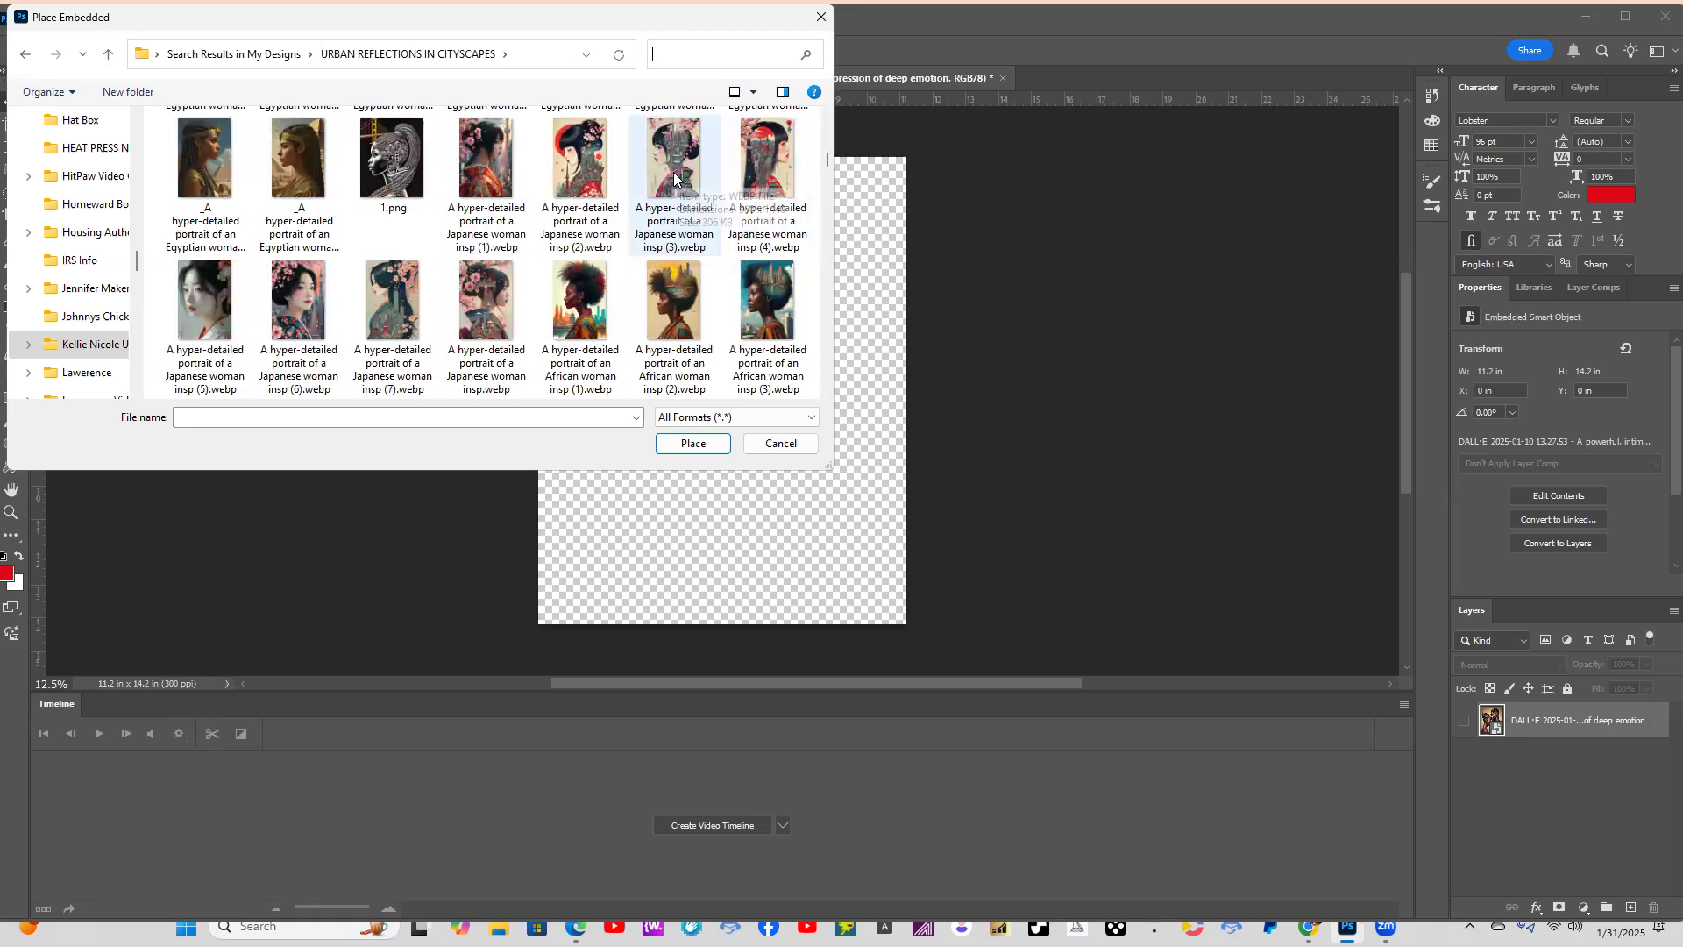
left_click(394, 320)
left_click(456, 305)
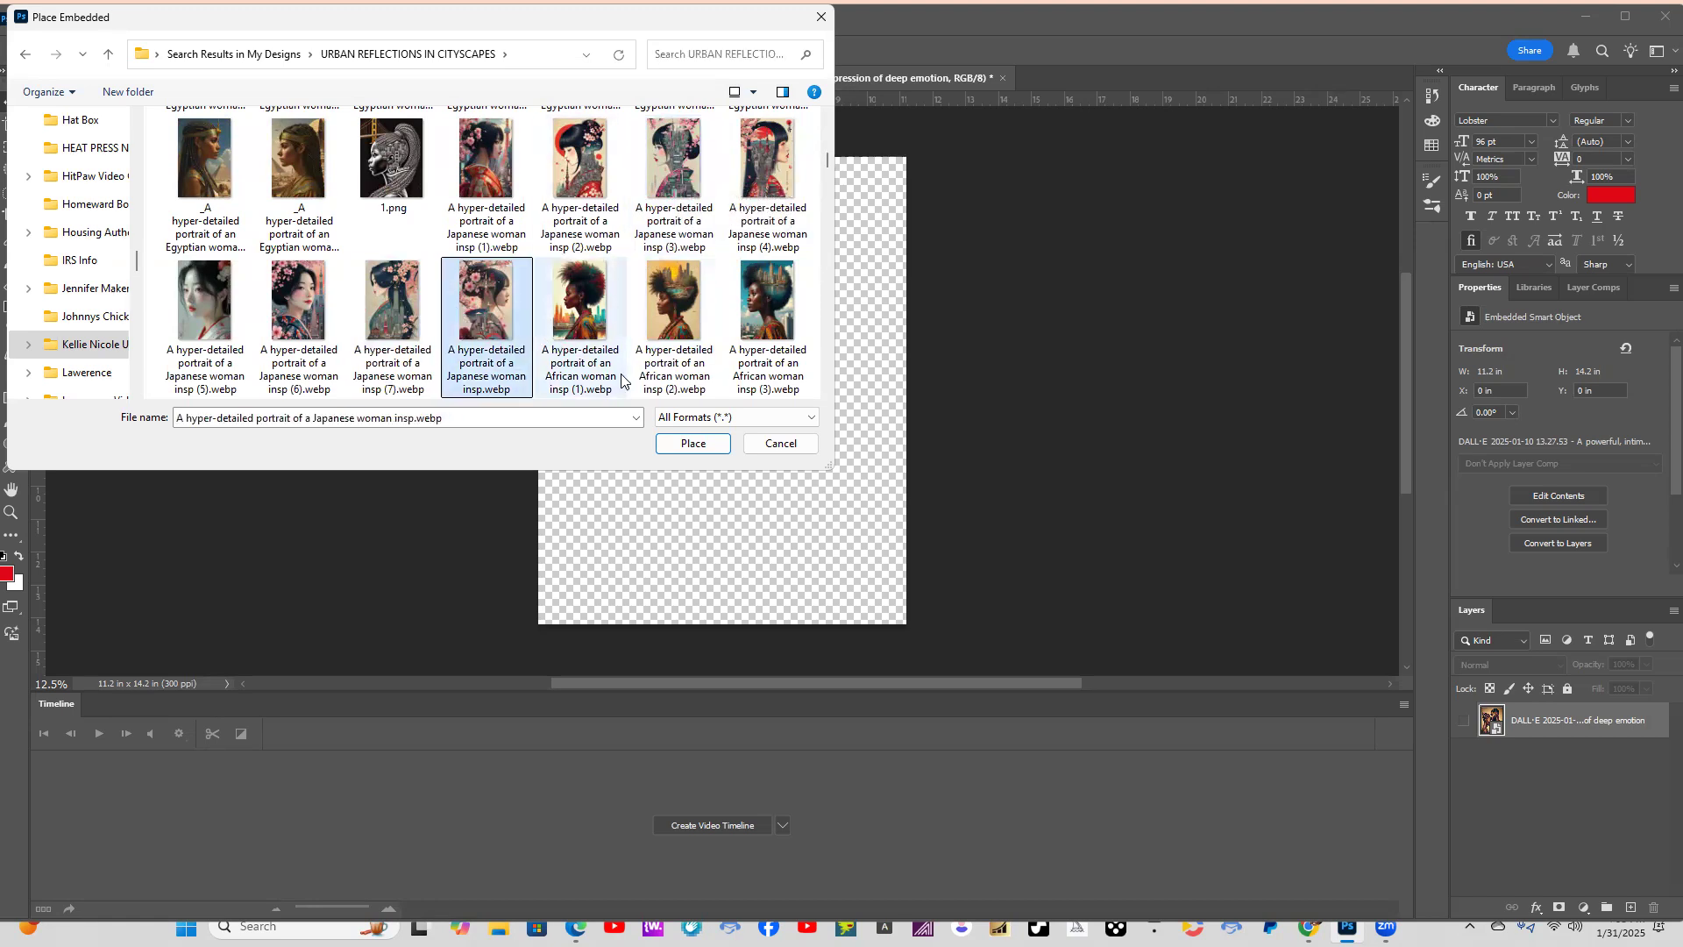
left_click(694, 444)
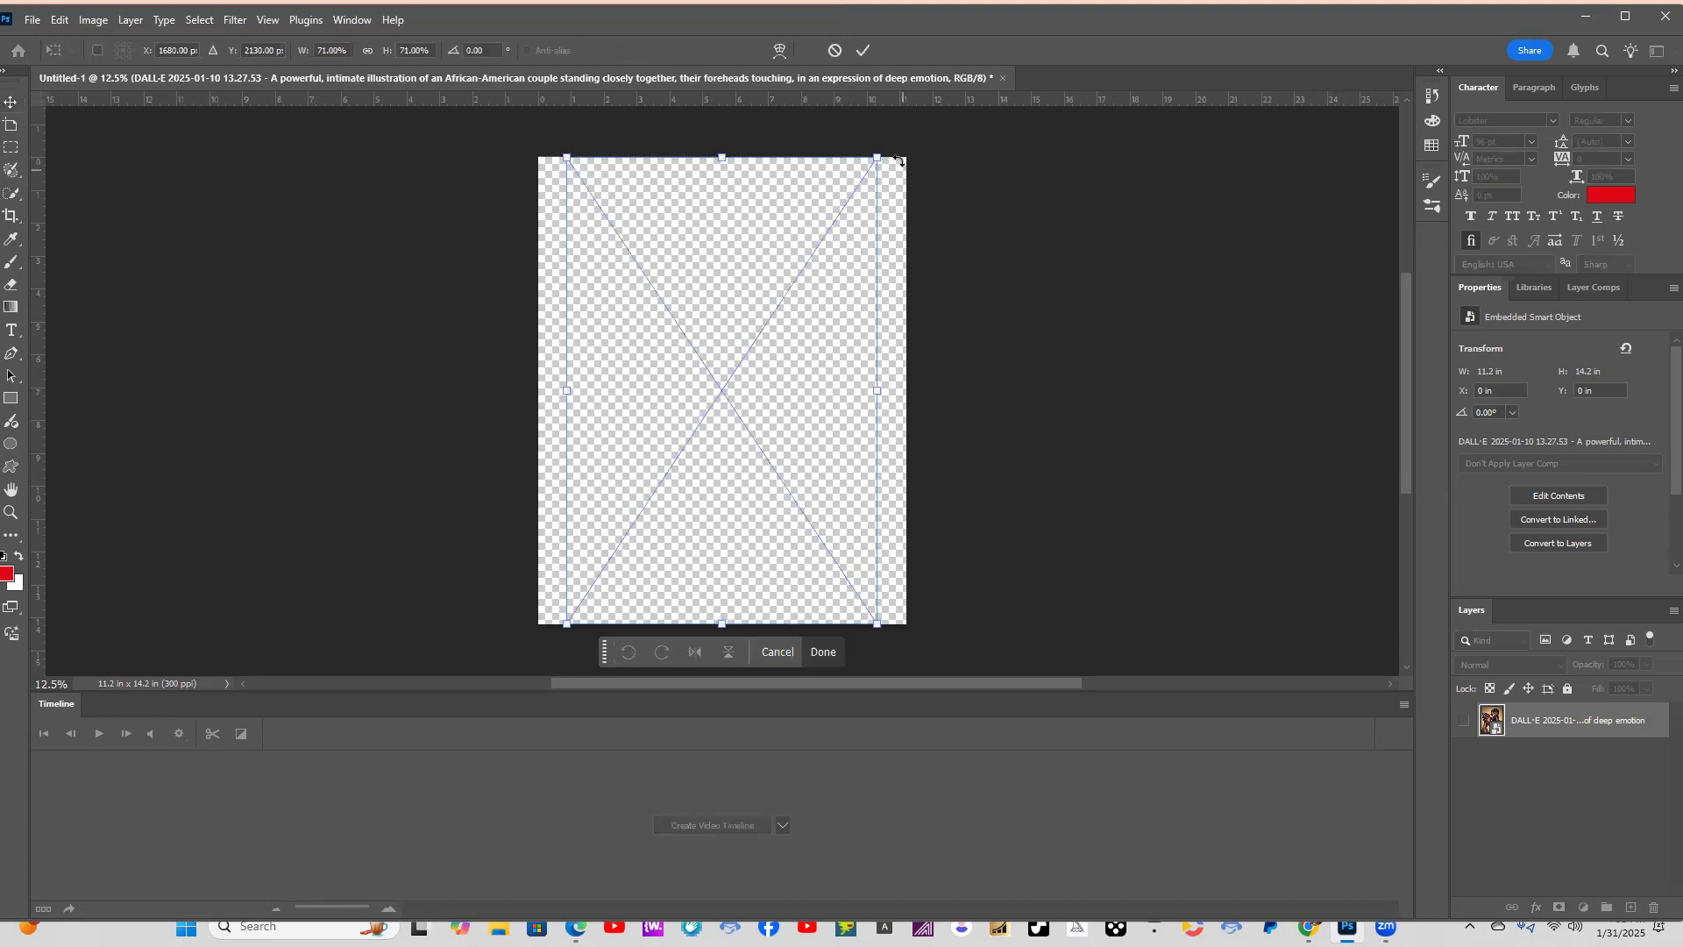
Stretch the placed Japanese woman portrait sideways to fill the full canvas width and commit the transform.
left_click_drag(877, 156, 906, 157)
left_click_drag(566, 623, 538, 624)
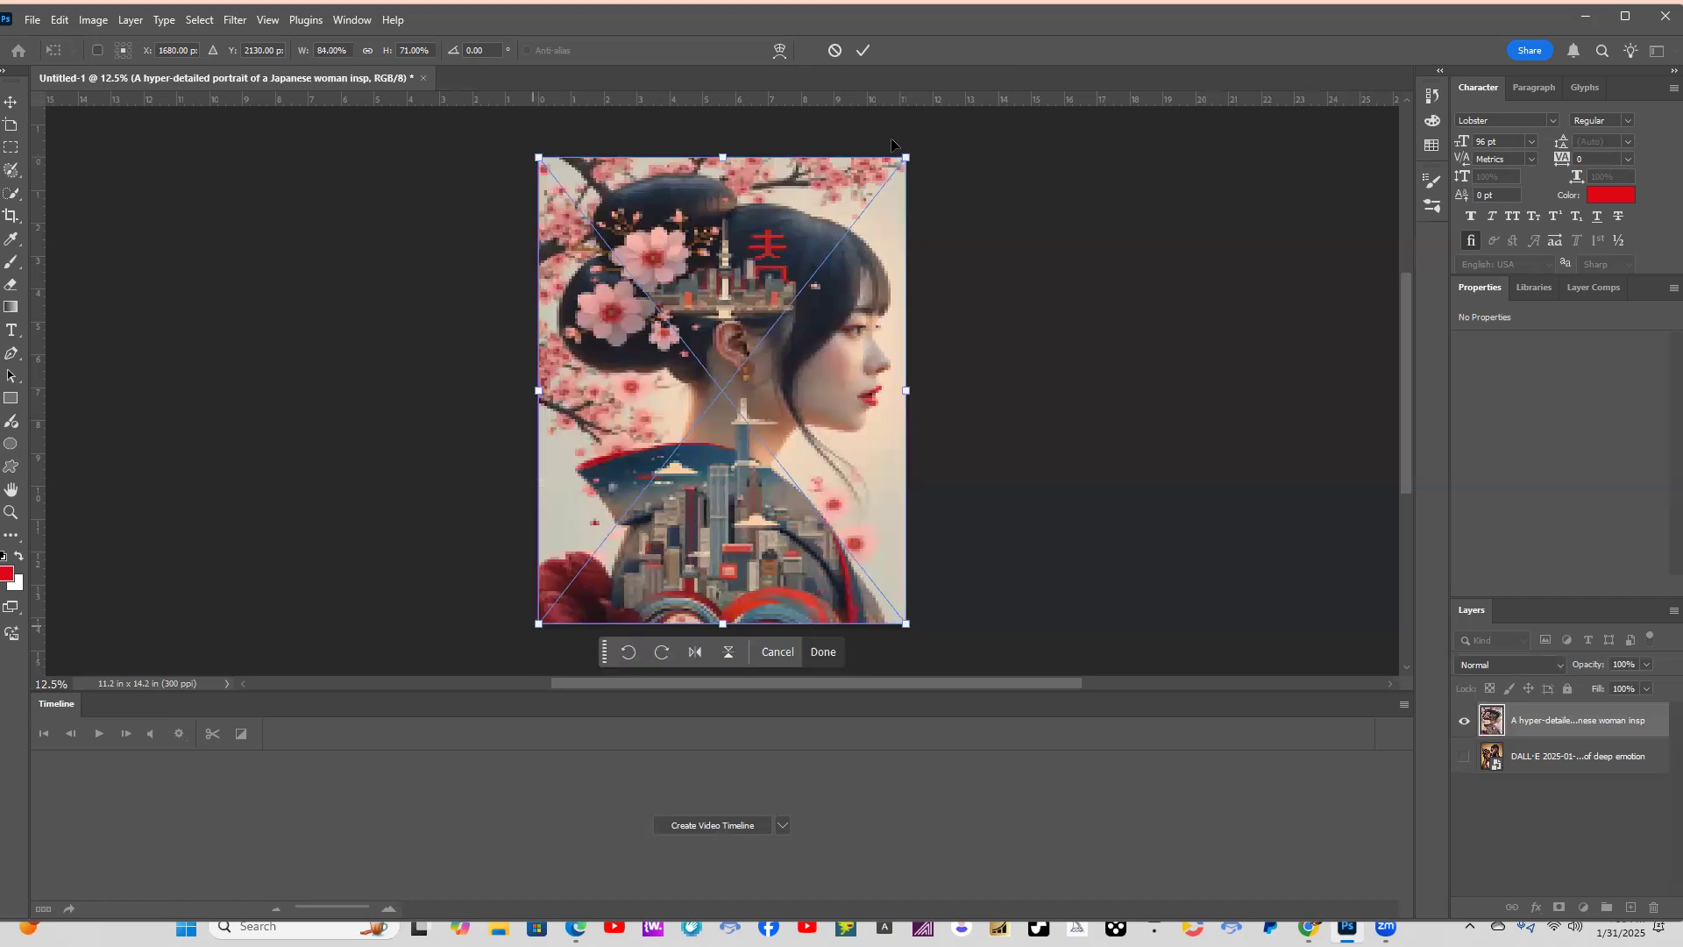
key("Return")
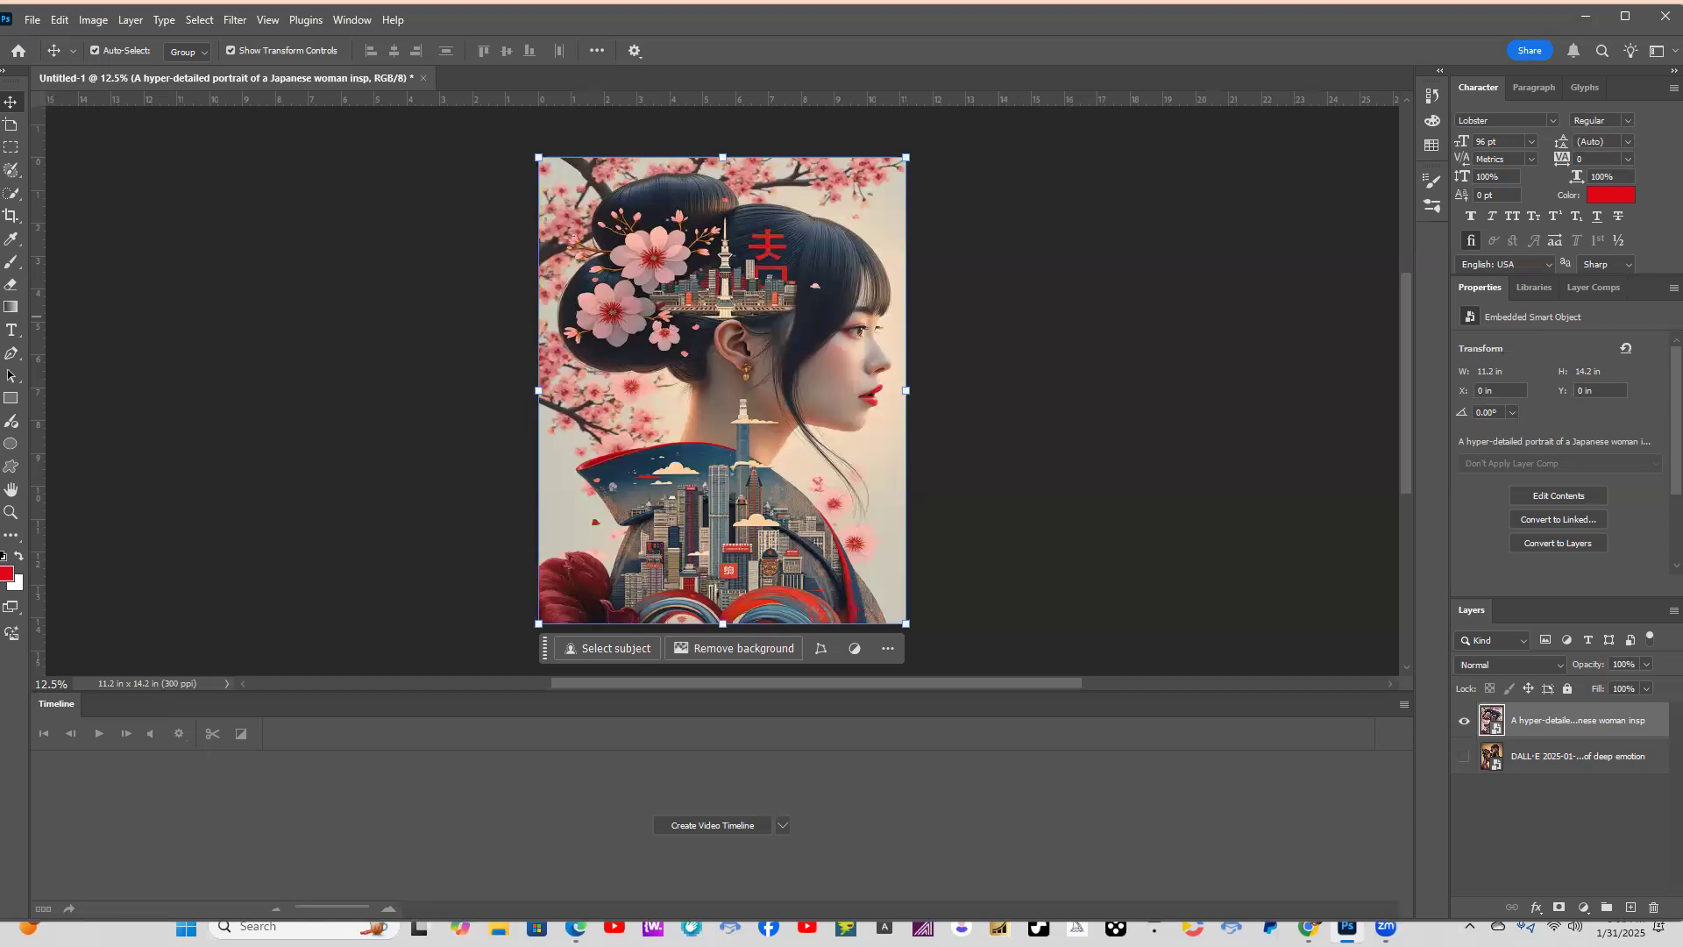
Print the Japanese woman portrait after checking the printer settings for Super B (13 x 19 in), Premium Presentation Paper Matte and High quality.
left_click(32, 21)
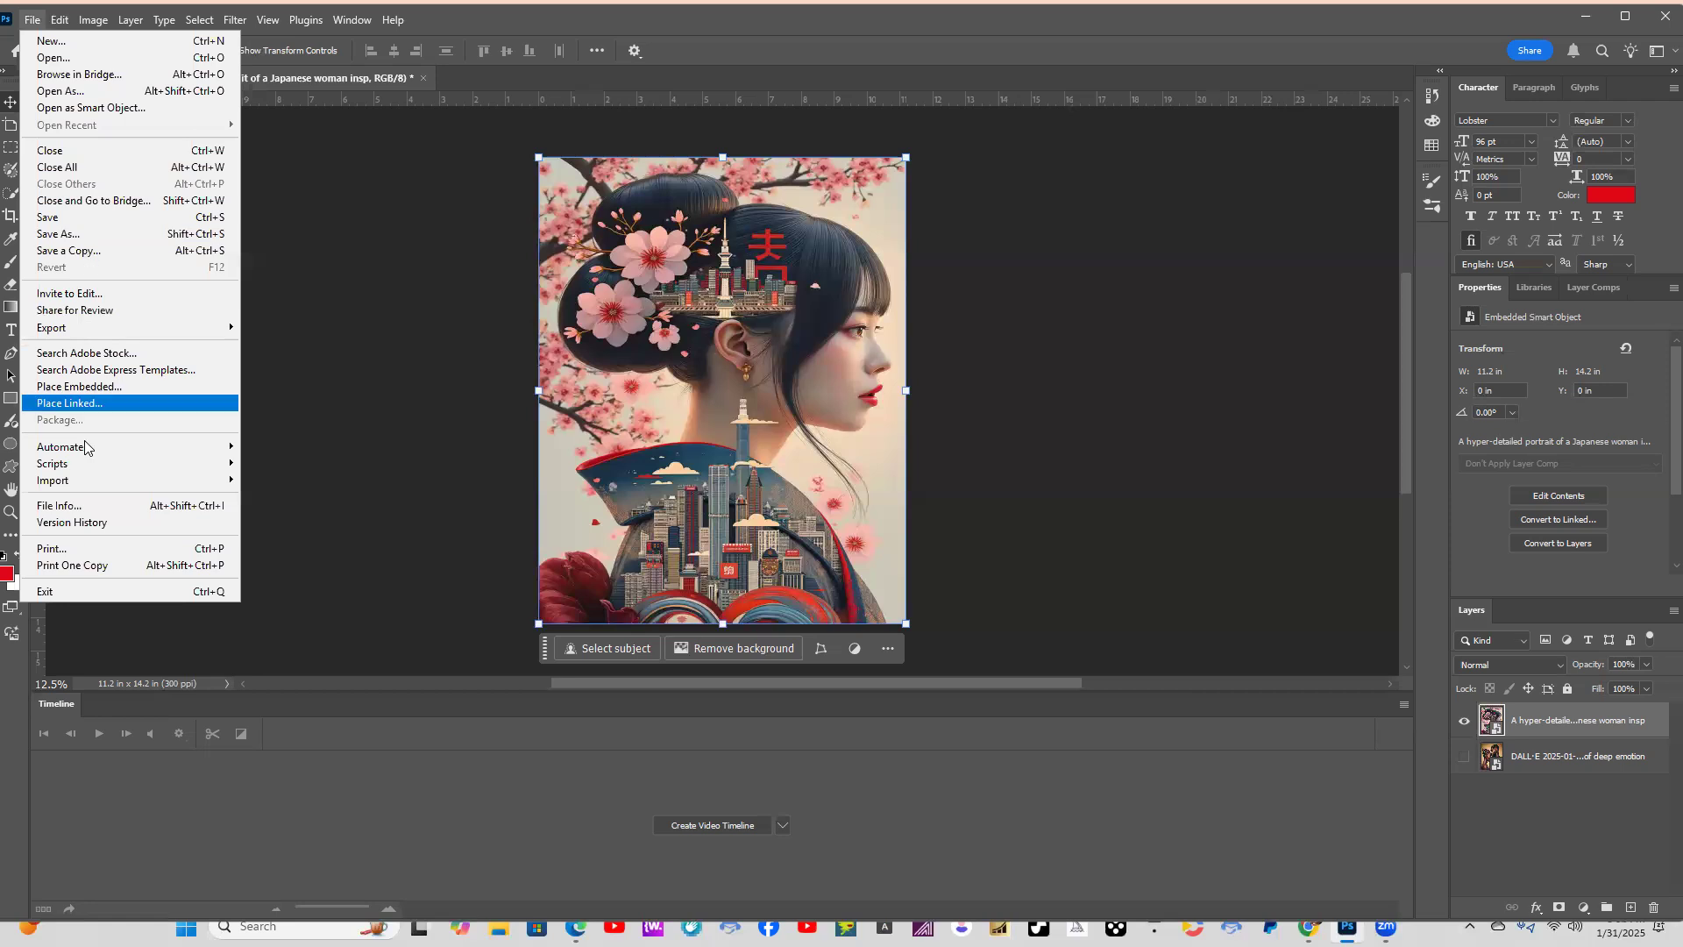
left_click(73, 549)
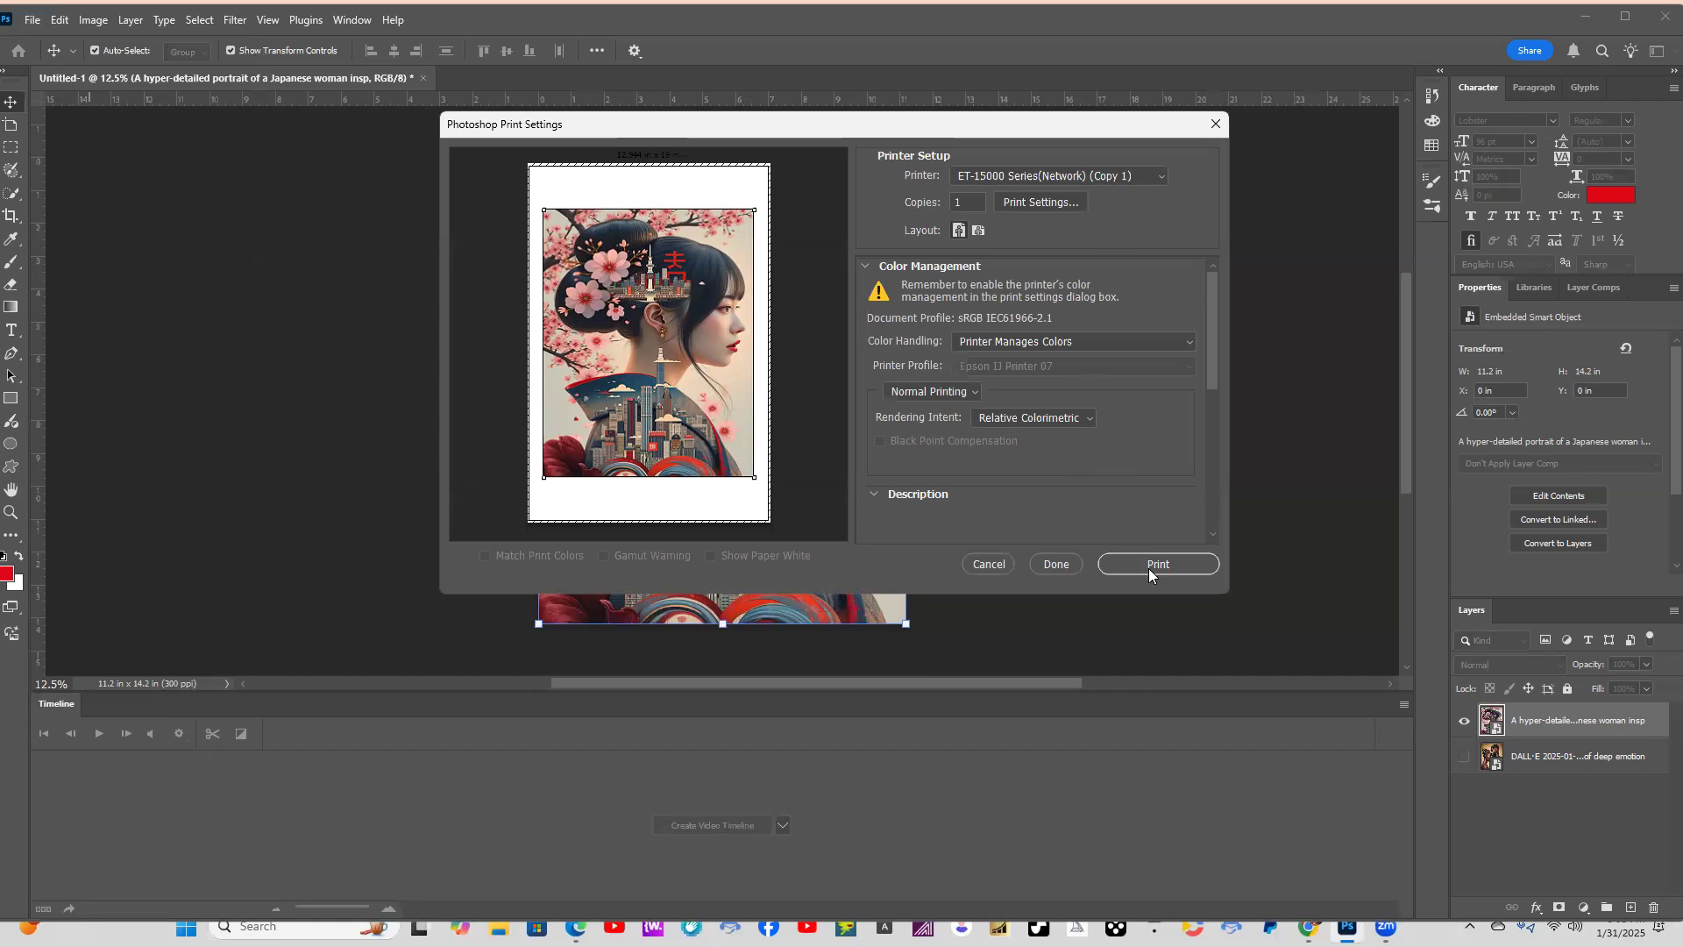
left_click(1056, 203)
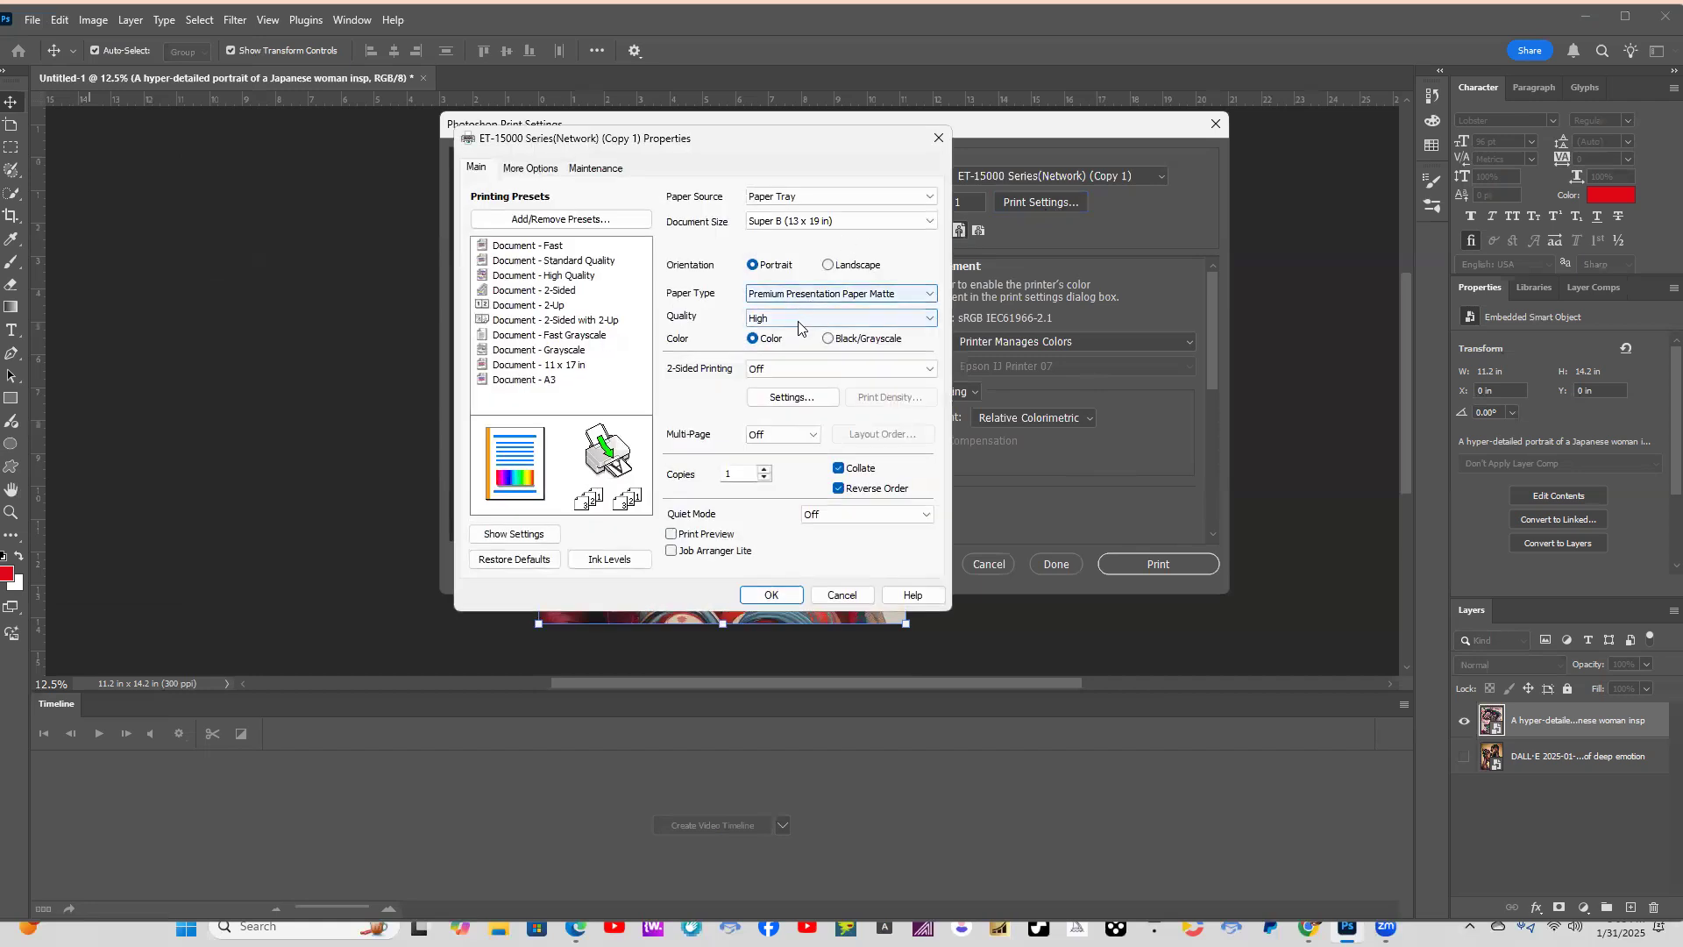
left_click(532, 169)
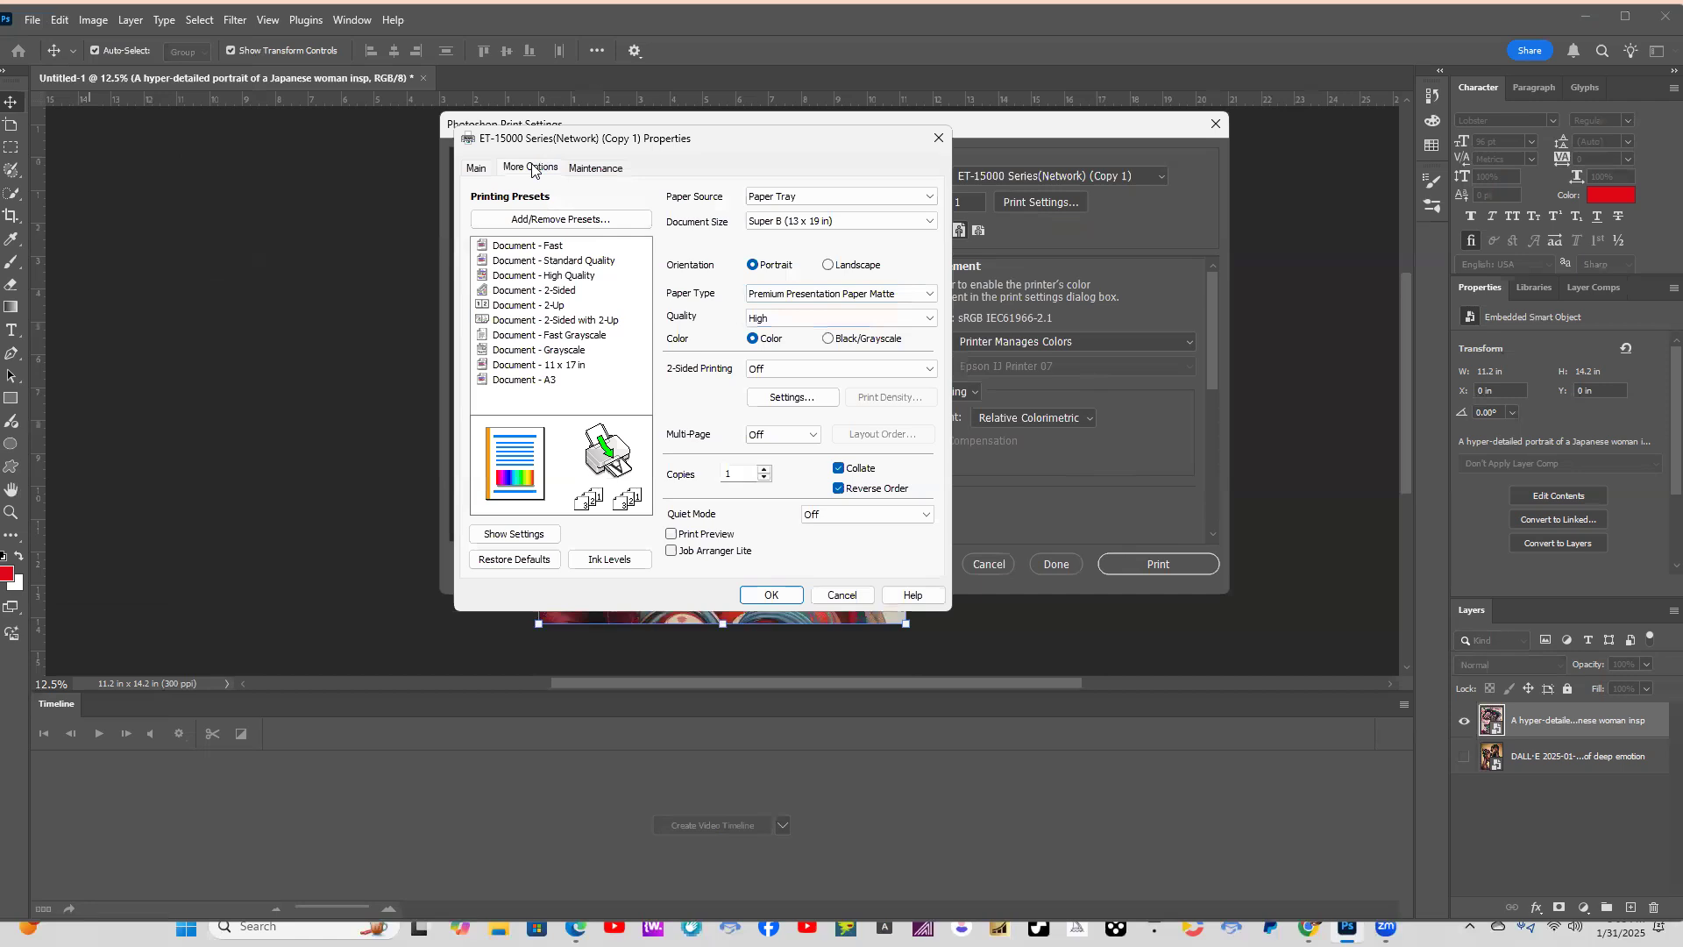
left_click(476, 168)
left_click(771, 594)
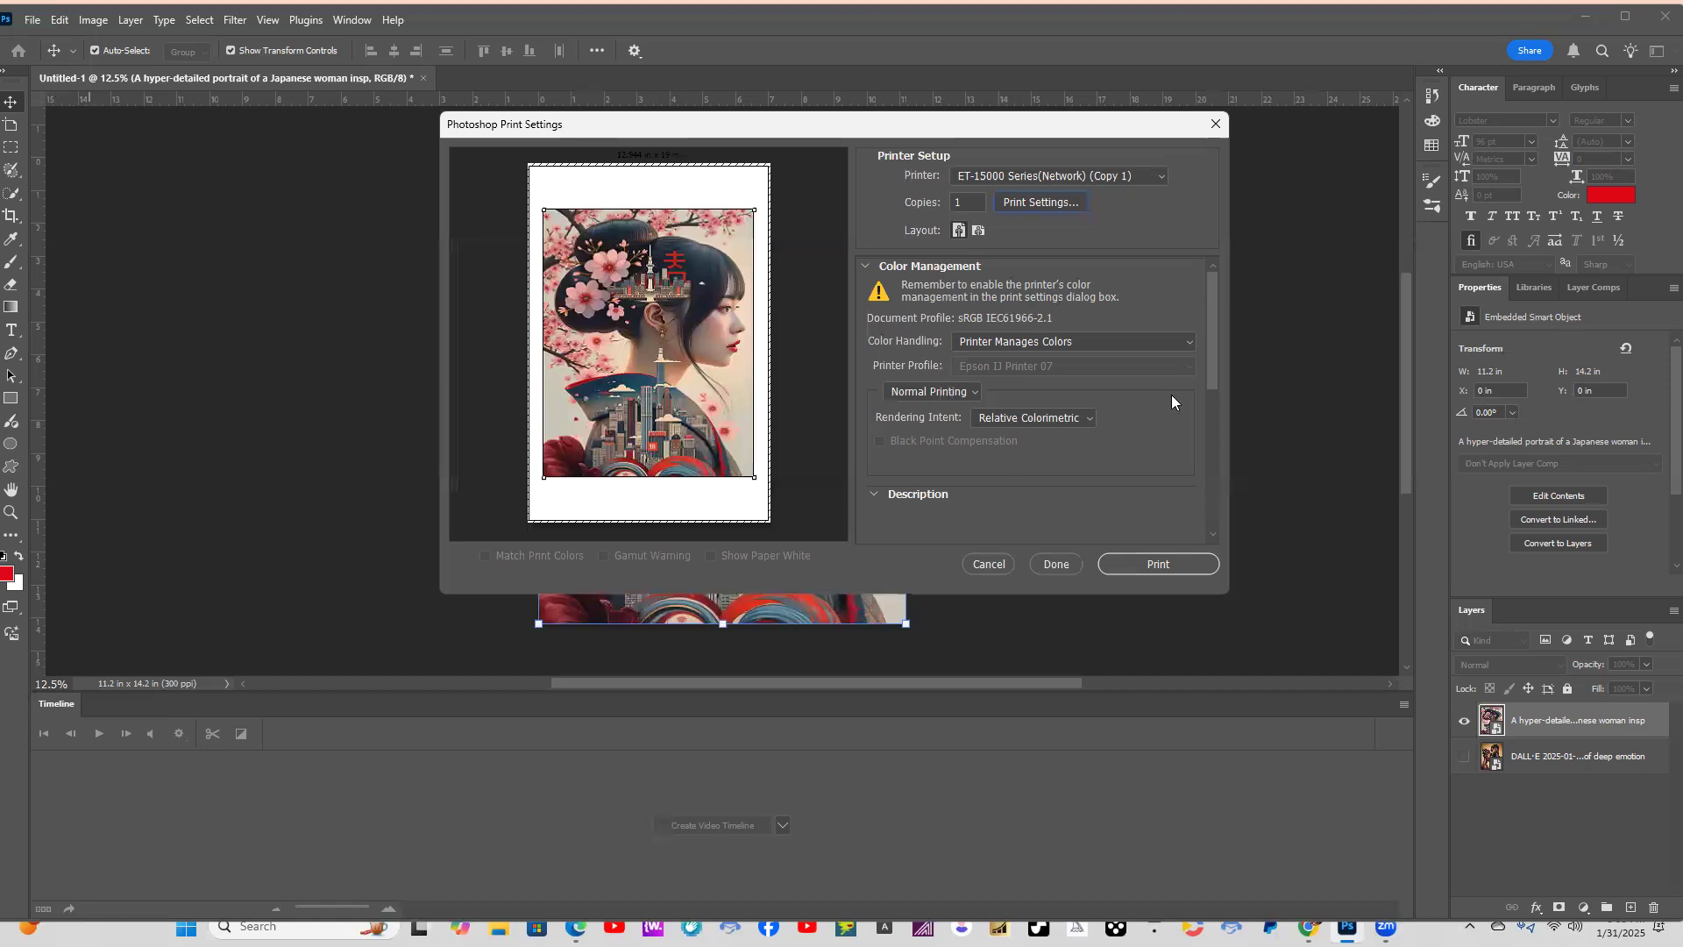
left_click(1165, 565)
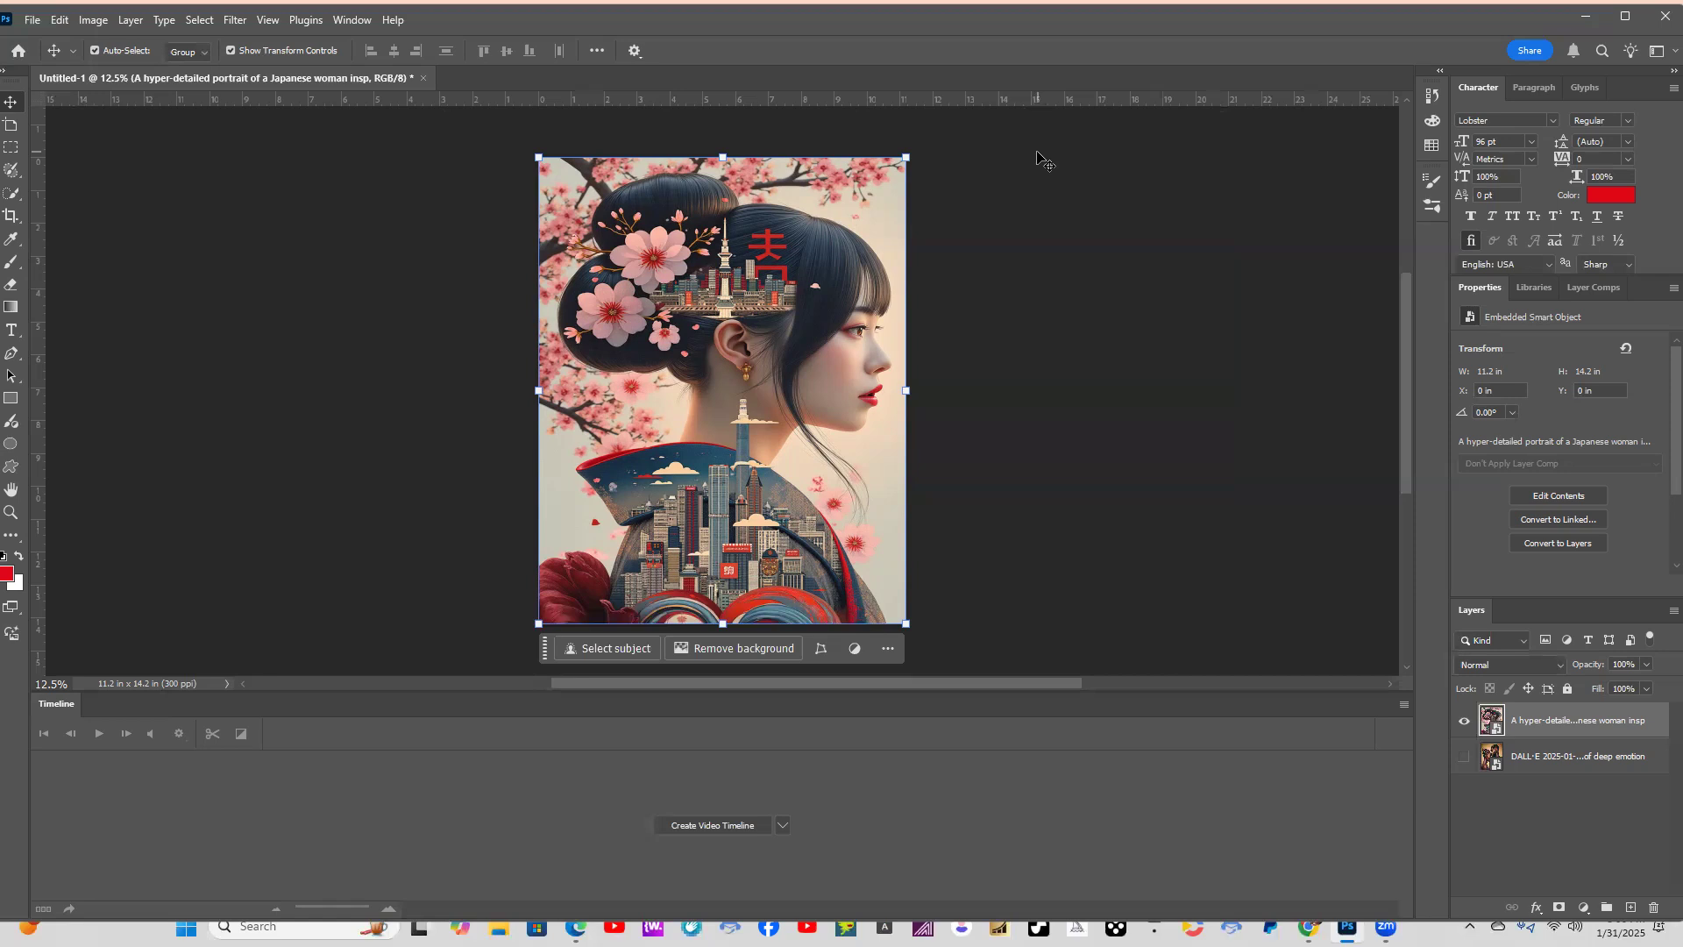
Switch to ChatGPT in the browser and start a new chat with the Canvas Creations: Custom Artwork Guide GPT.
left_click(1588, 17)
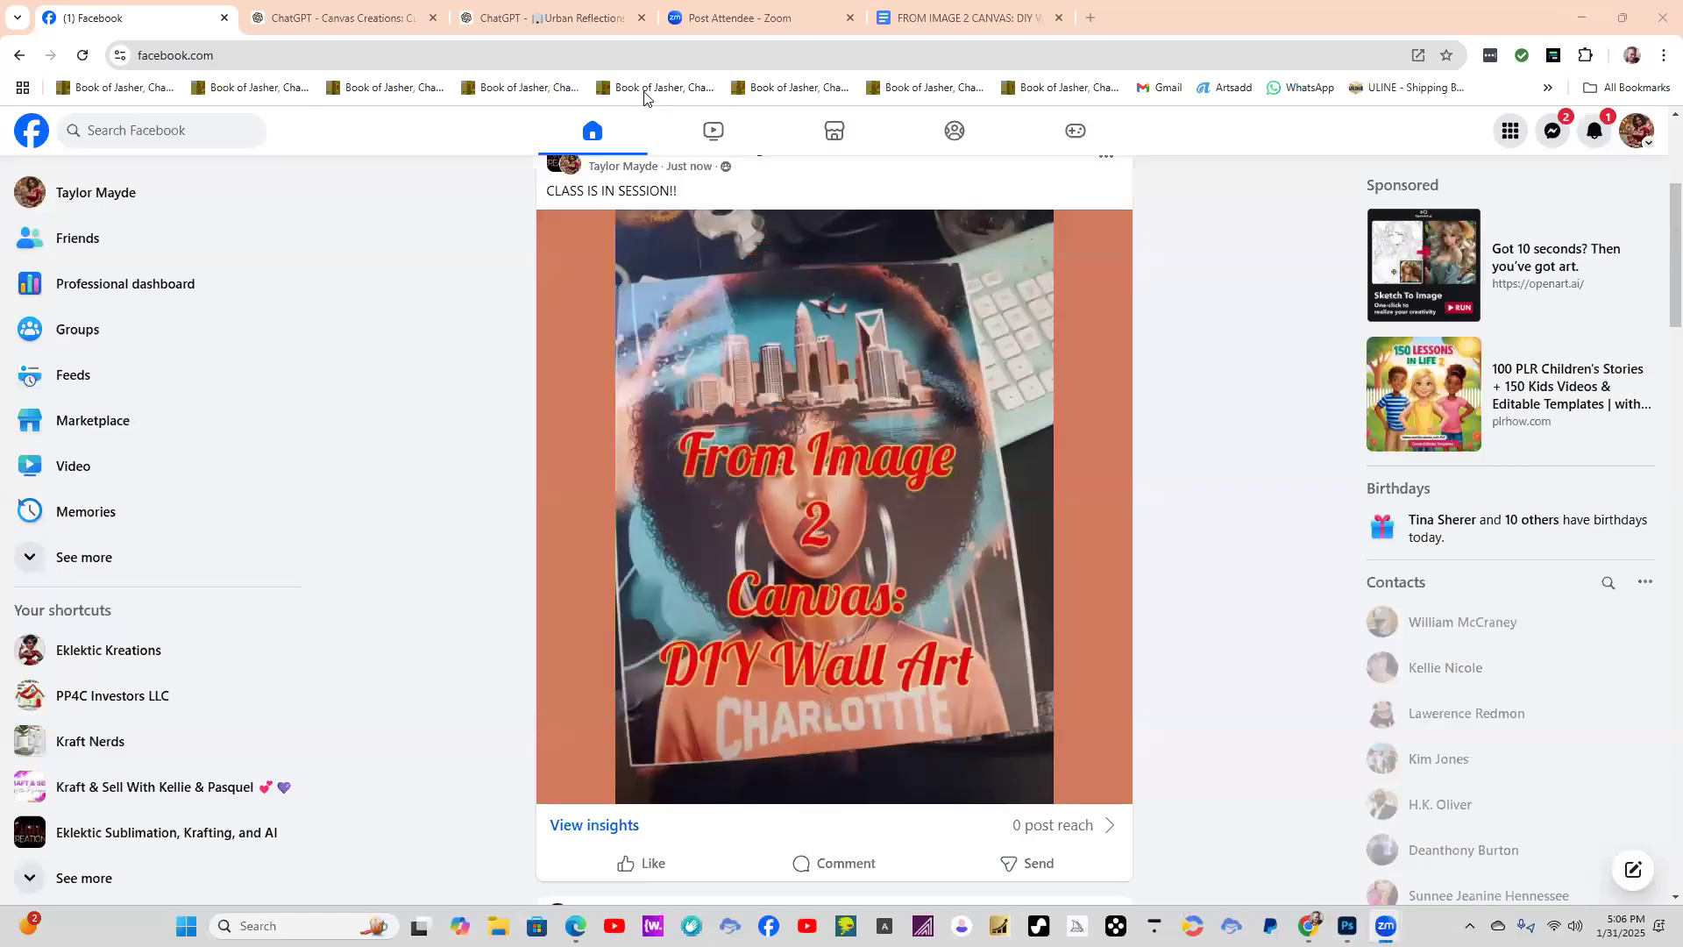
left_click(292, 256)
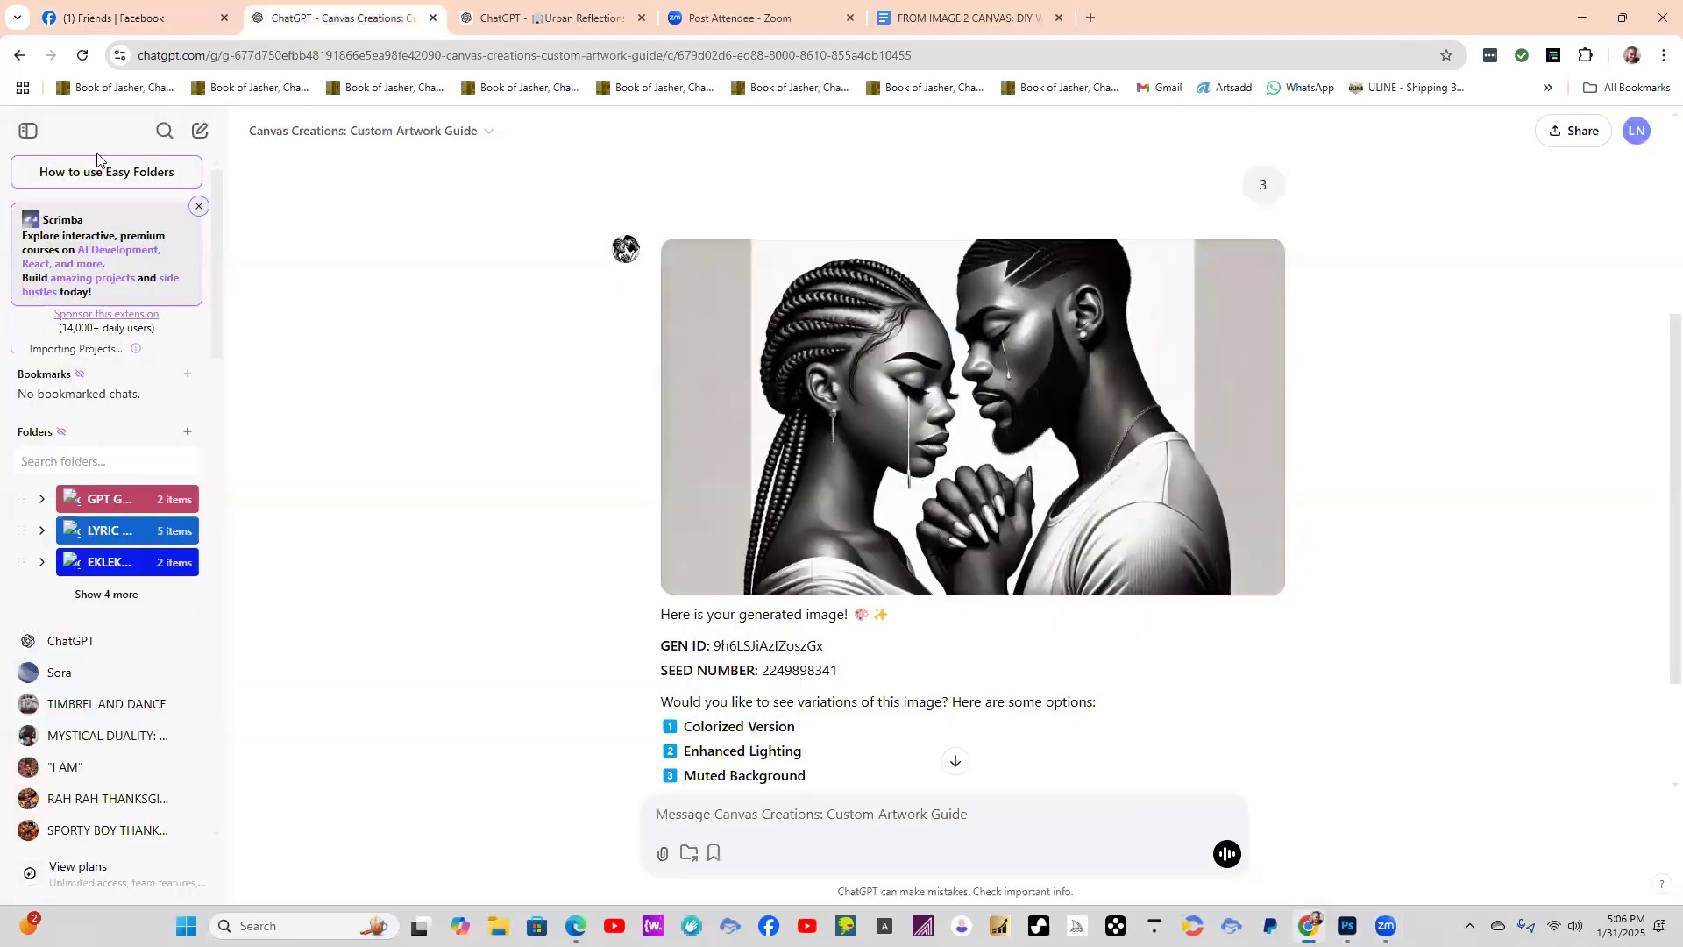
left_click(304, 140)
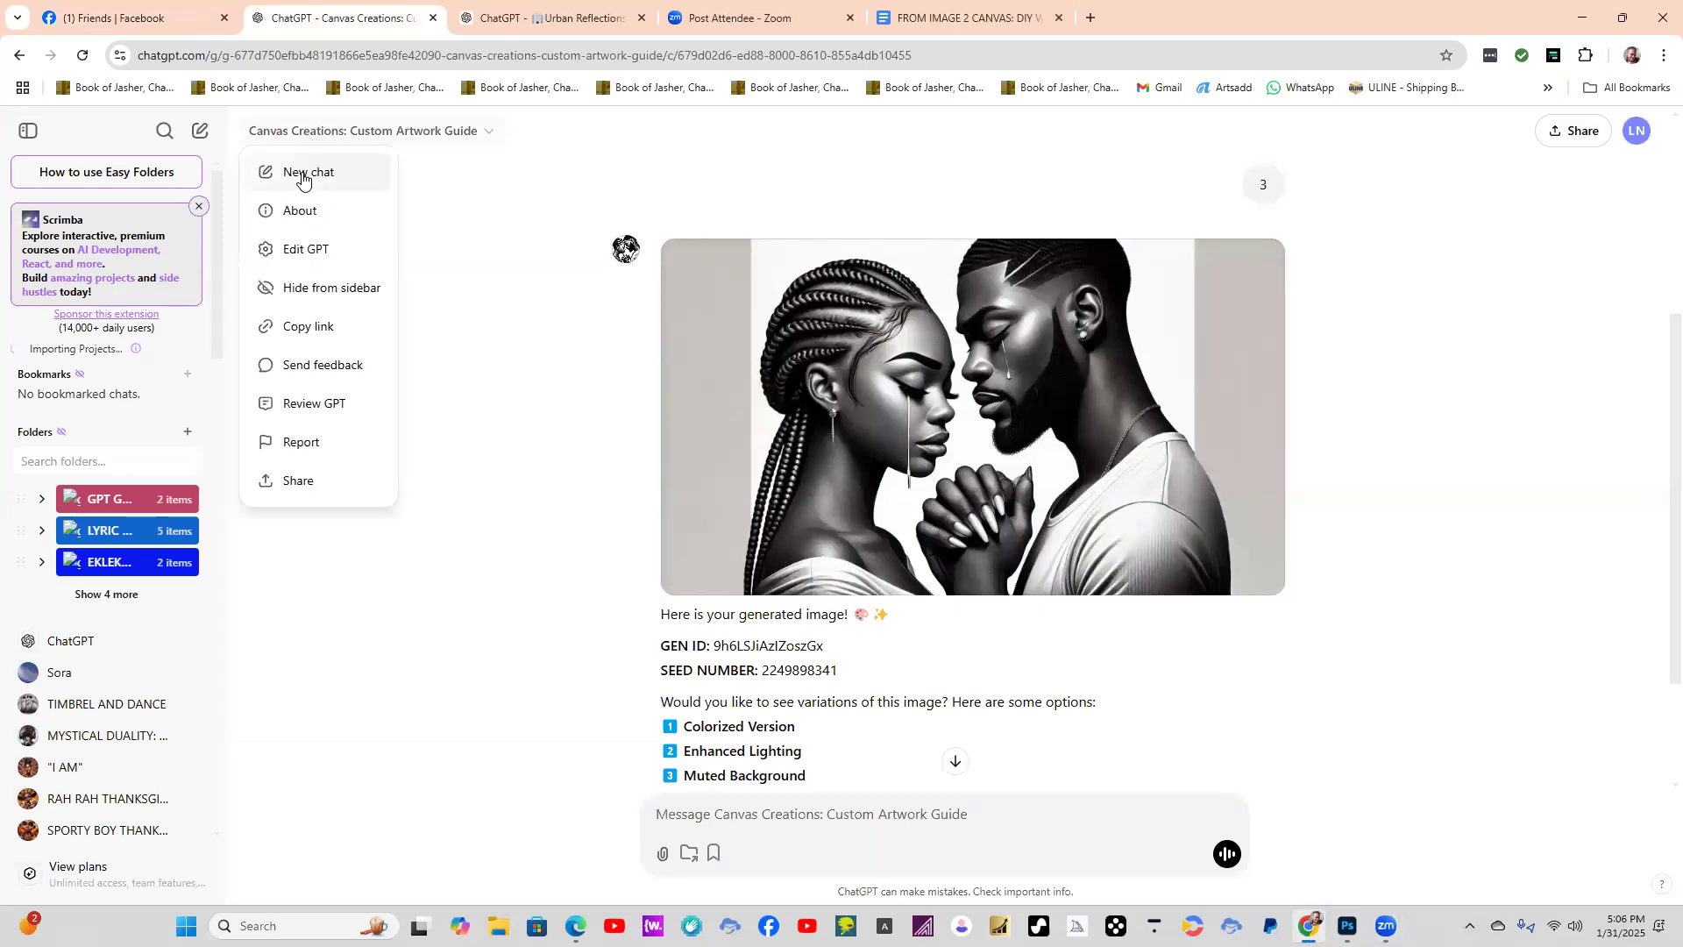
left_click(302, 175)
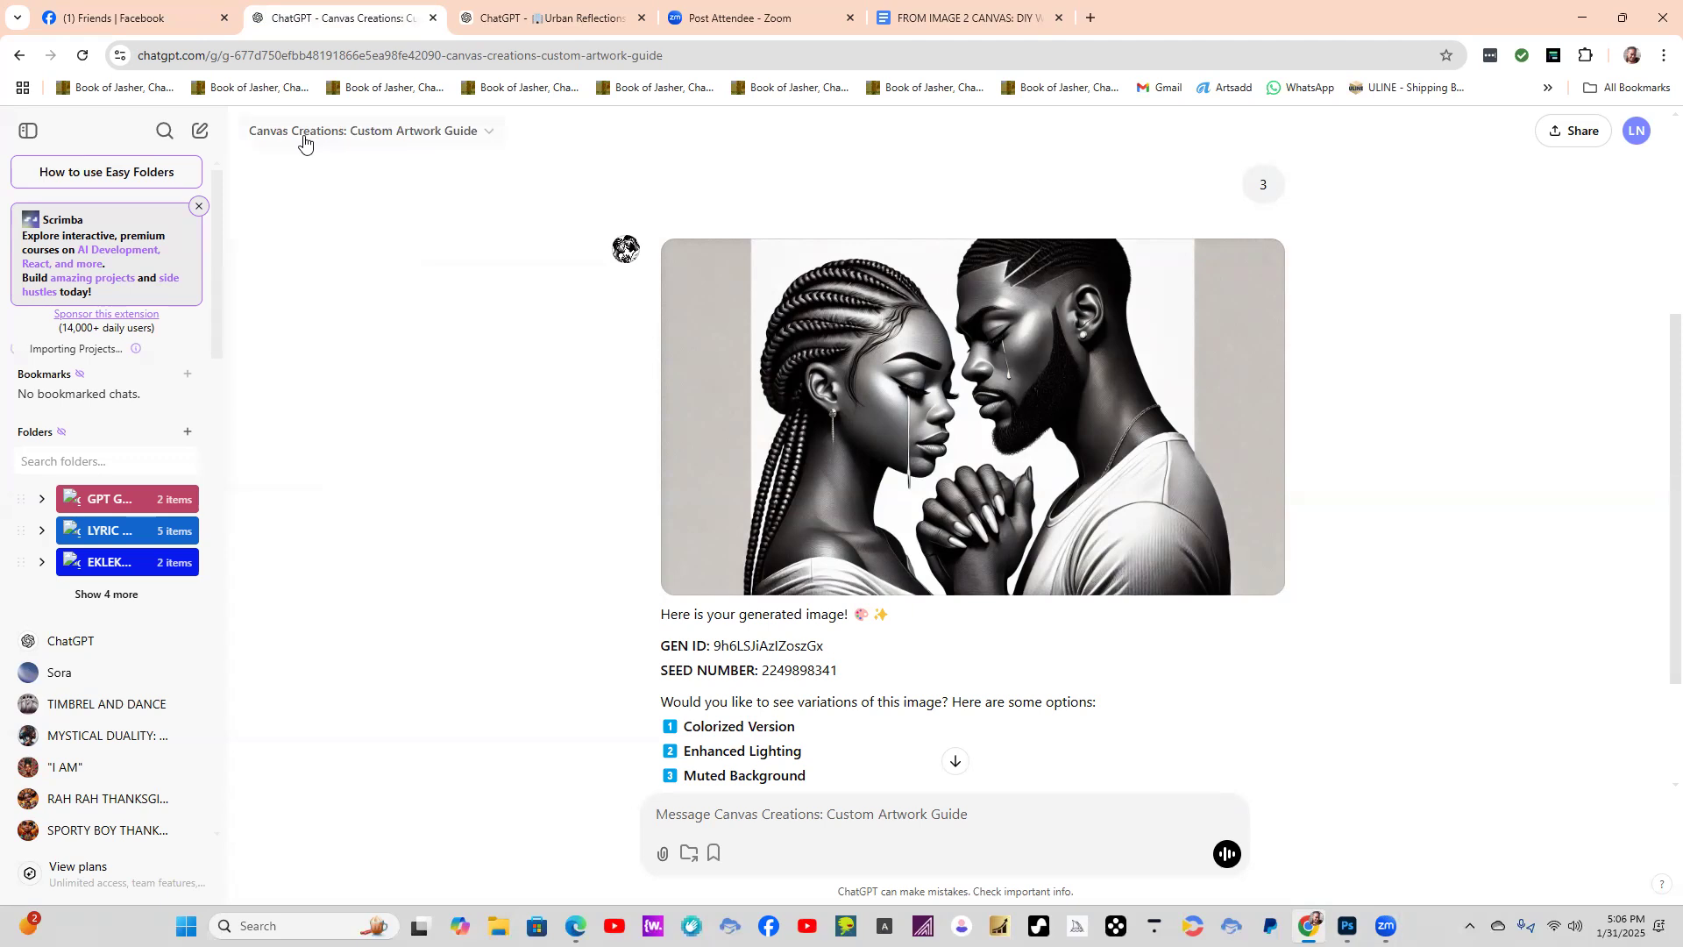
left_click(304, 136)
left_click(301, 172)
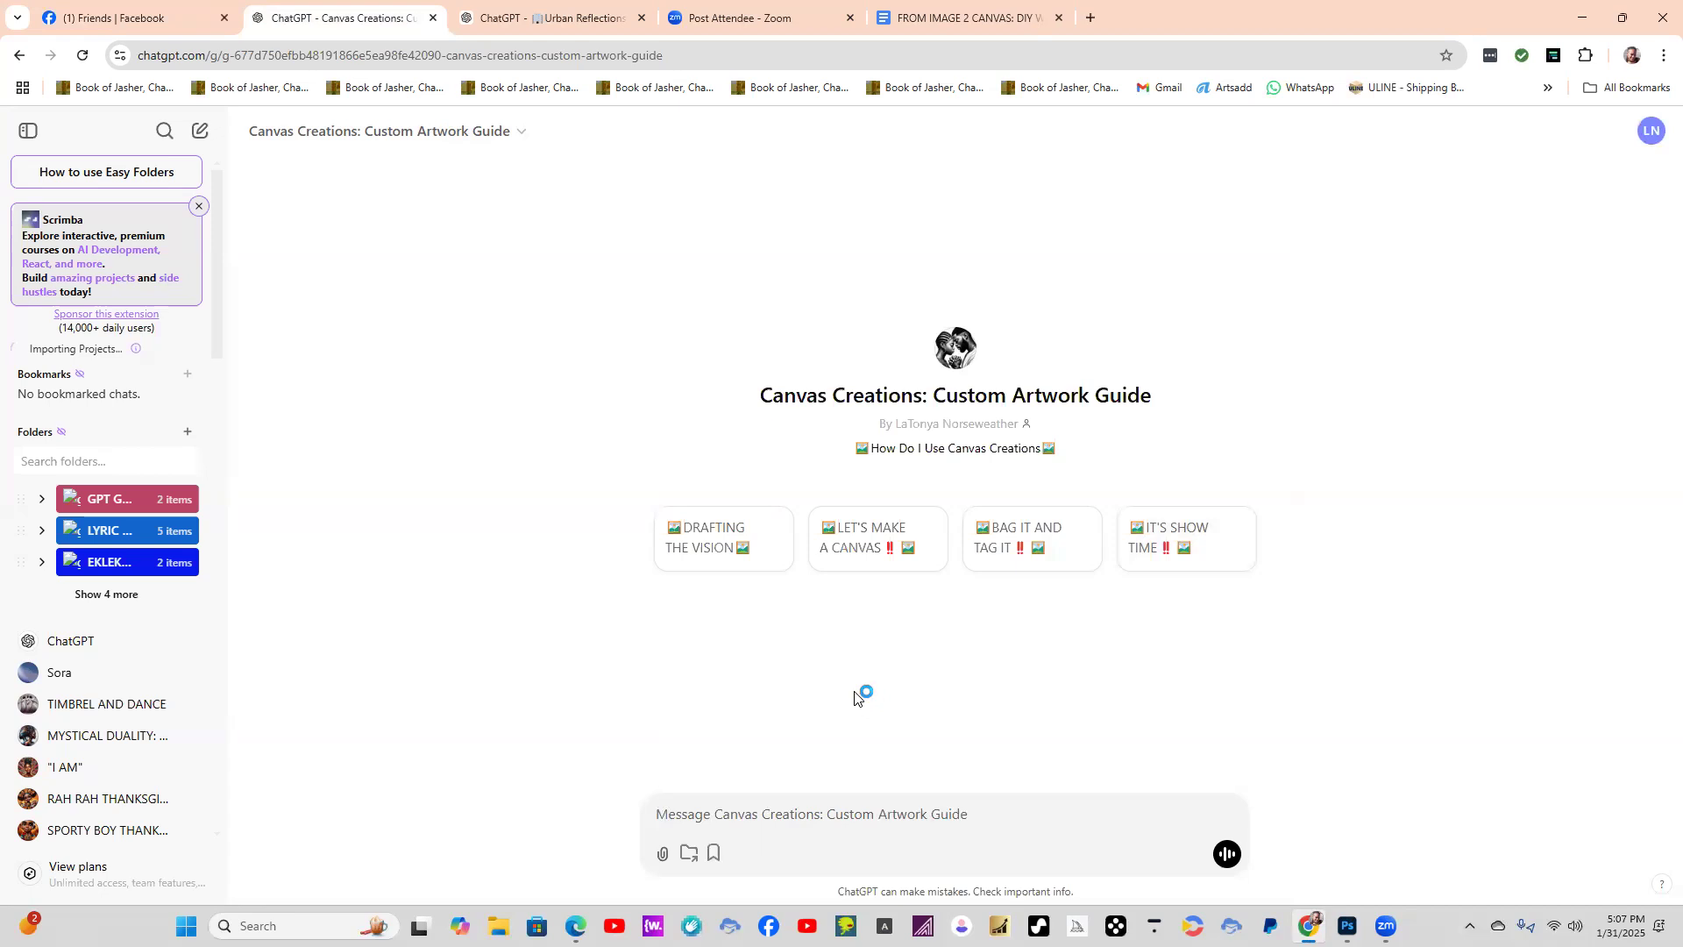
Send the DRAFTING THE VISION starter prompt, regenerate its response and answer with size option 3, 16:9 (Wide Landscape).
left_click(715, 539)
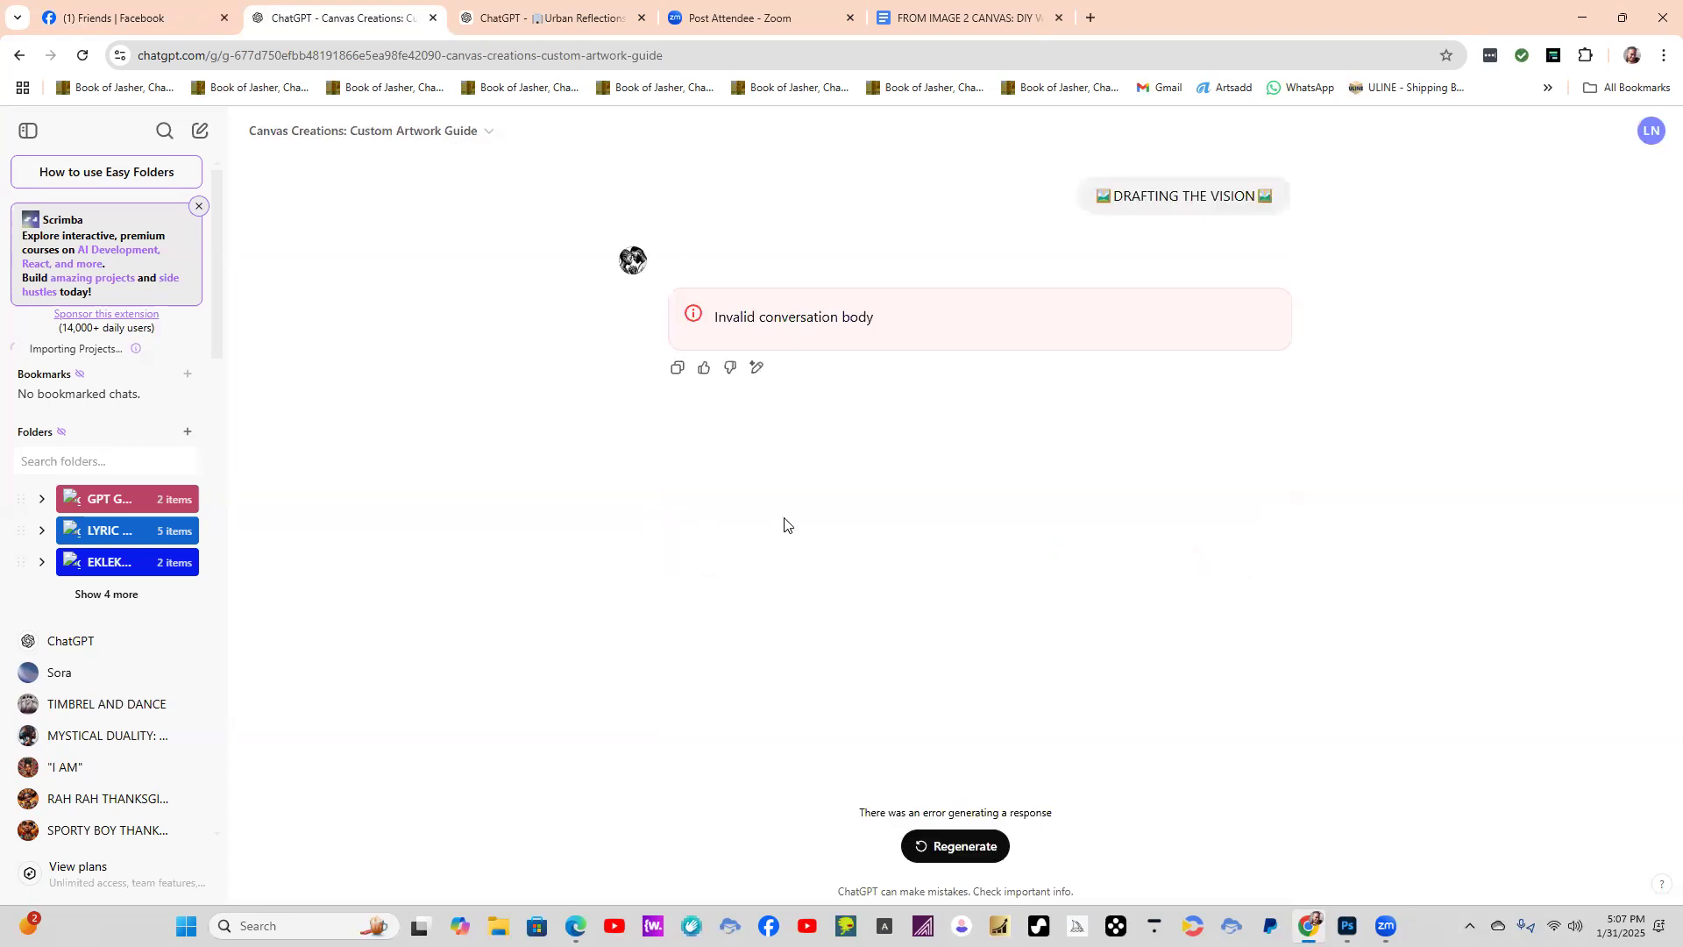
left_click(940, 854)
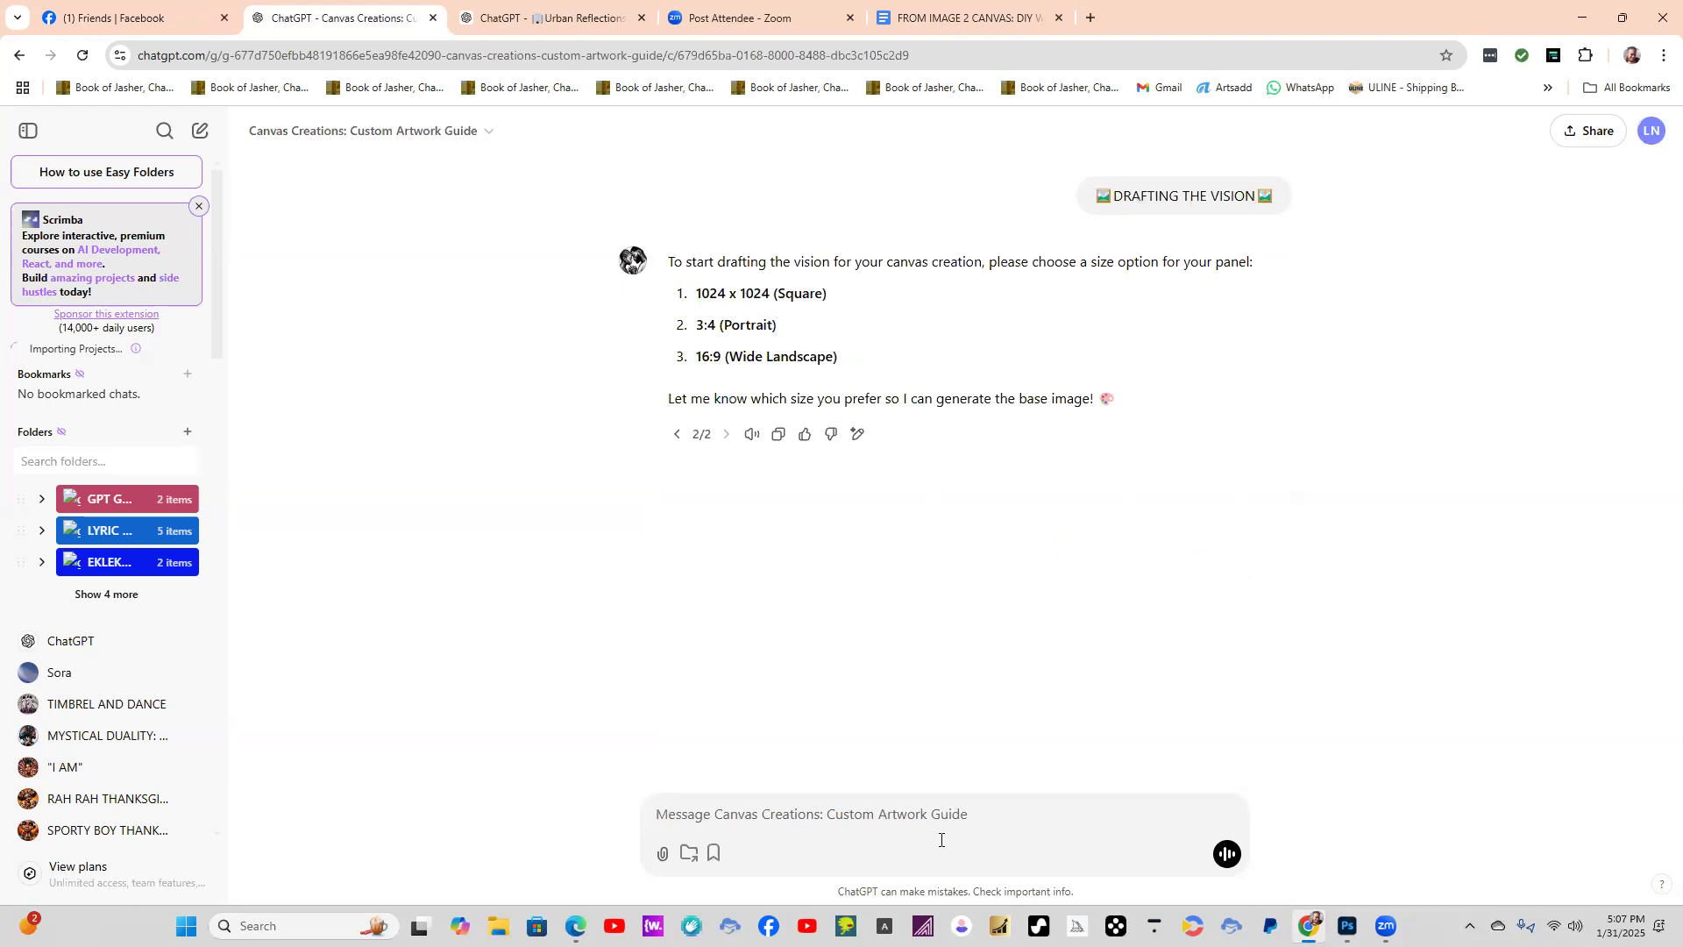
type("2")
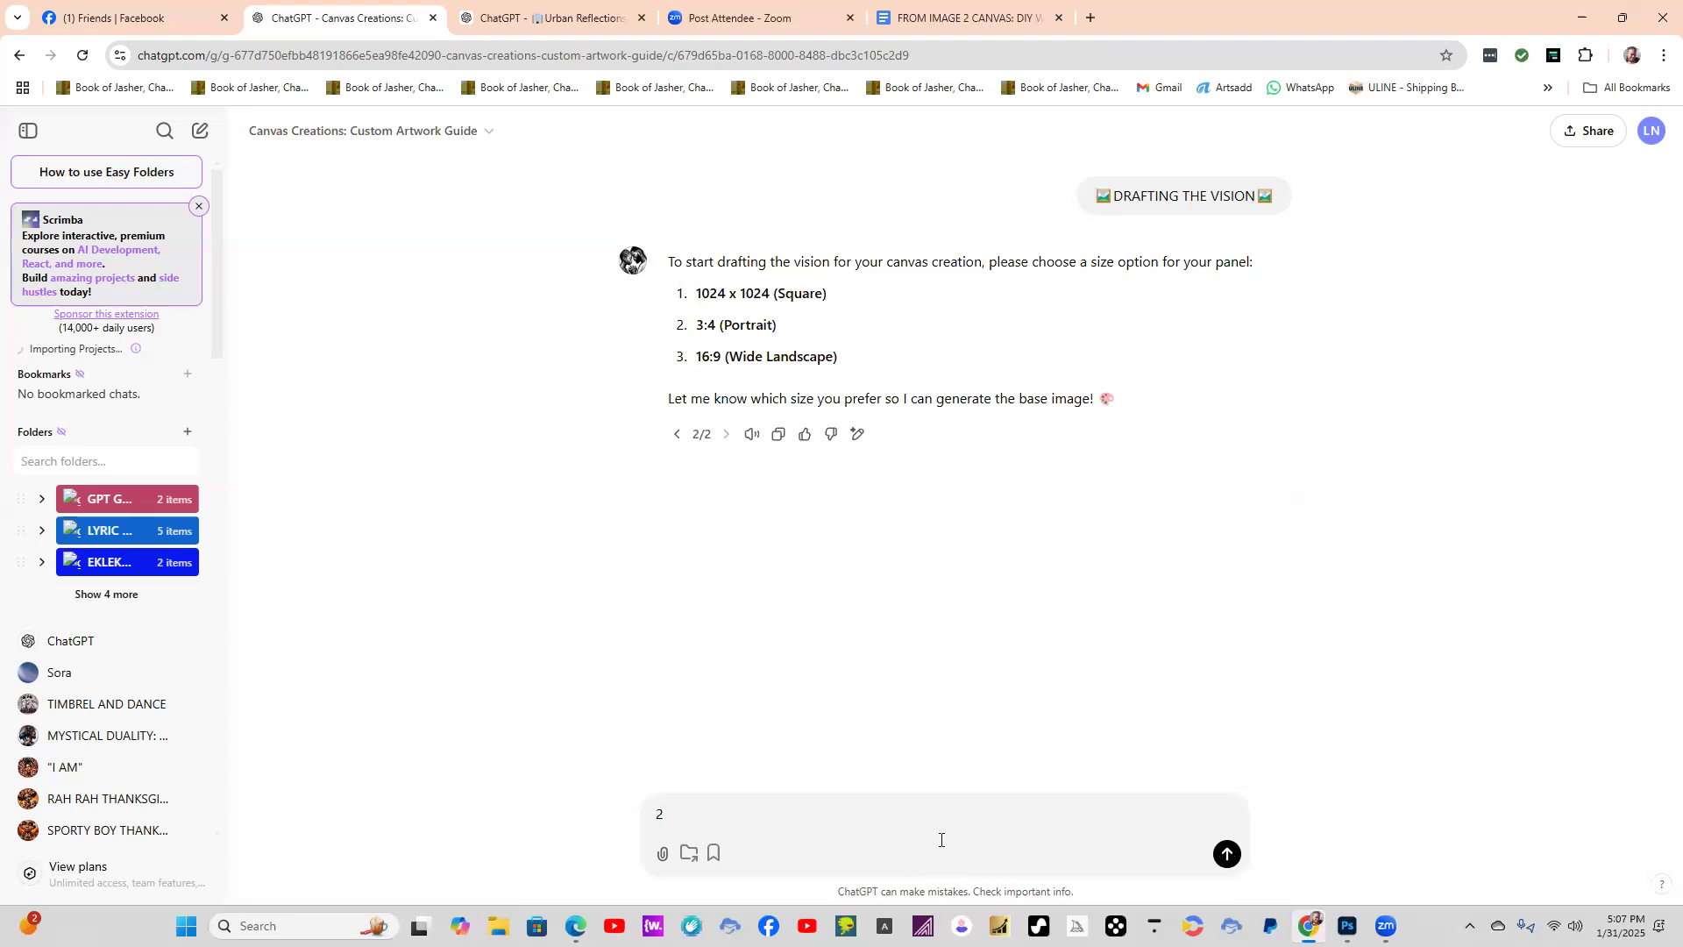
key("BackSpace")
type("3")
key("Return")
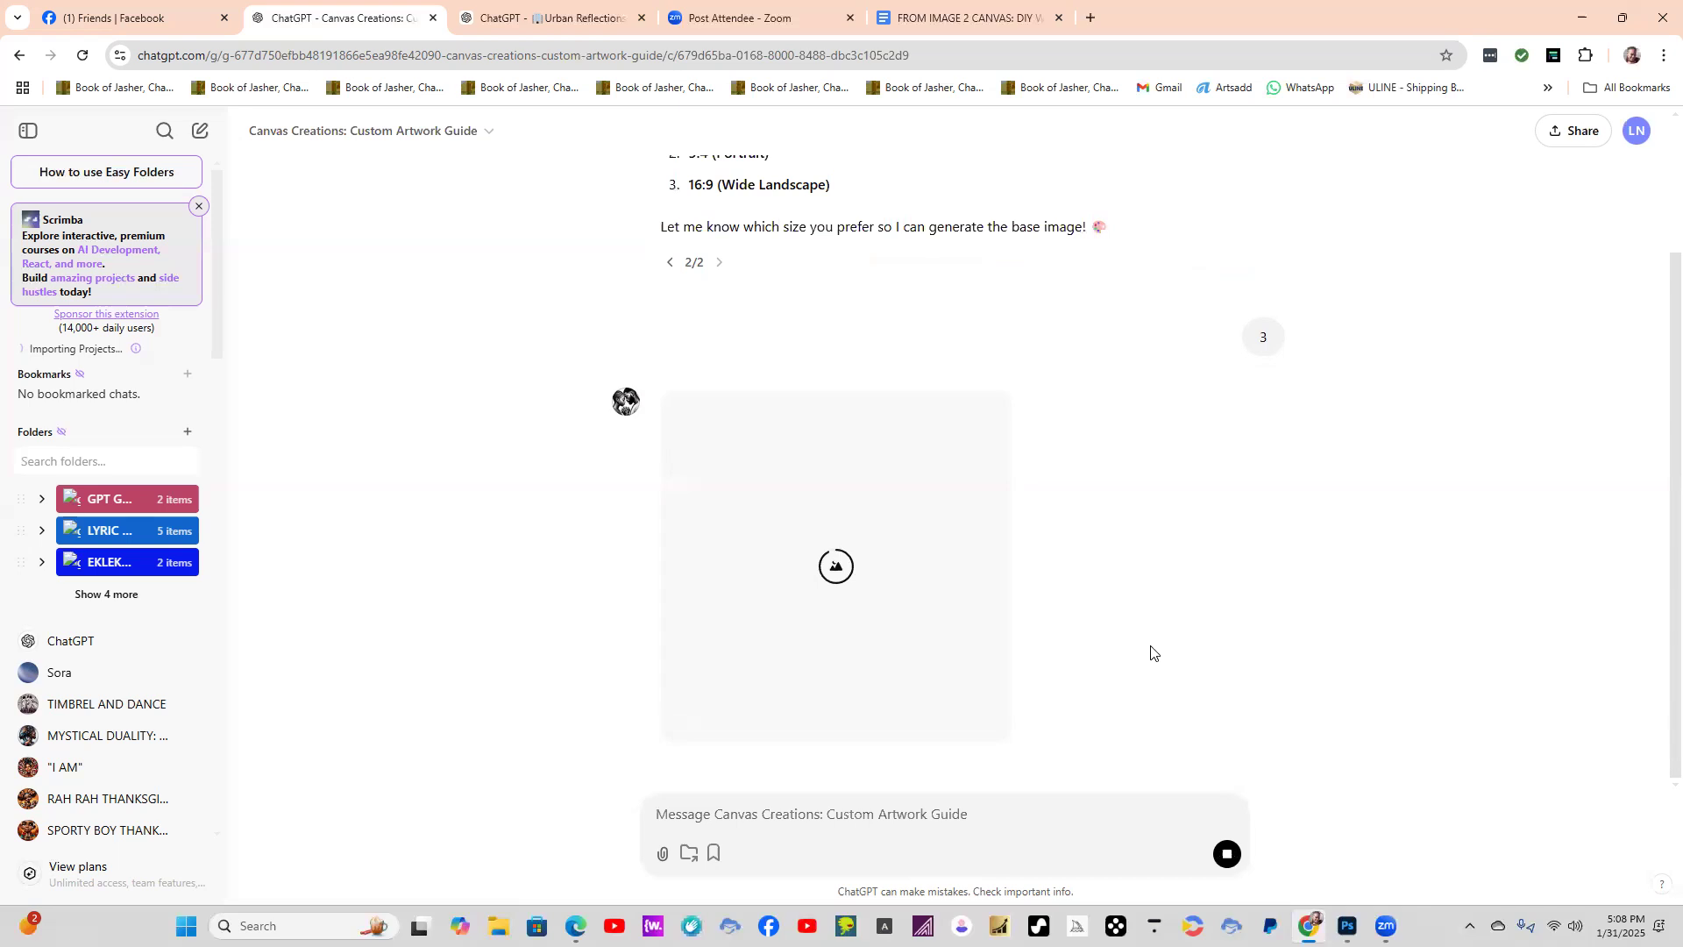
Review the generated image of the couple and reply to the GPT with "THIS IS GREAT BUT THIS IS A 9:16".
scroll(1126, 576, "up", 2)
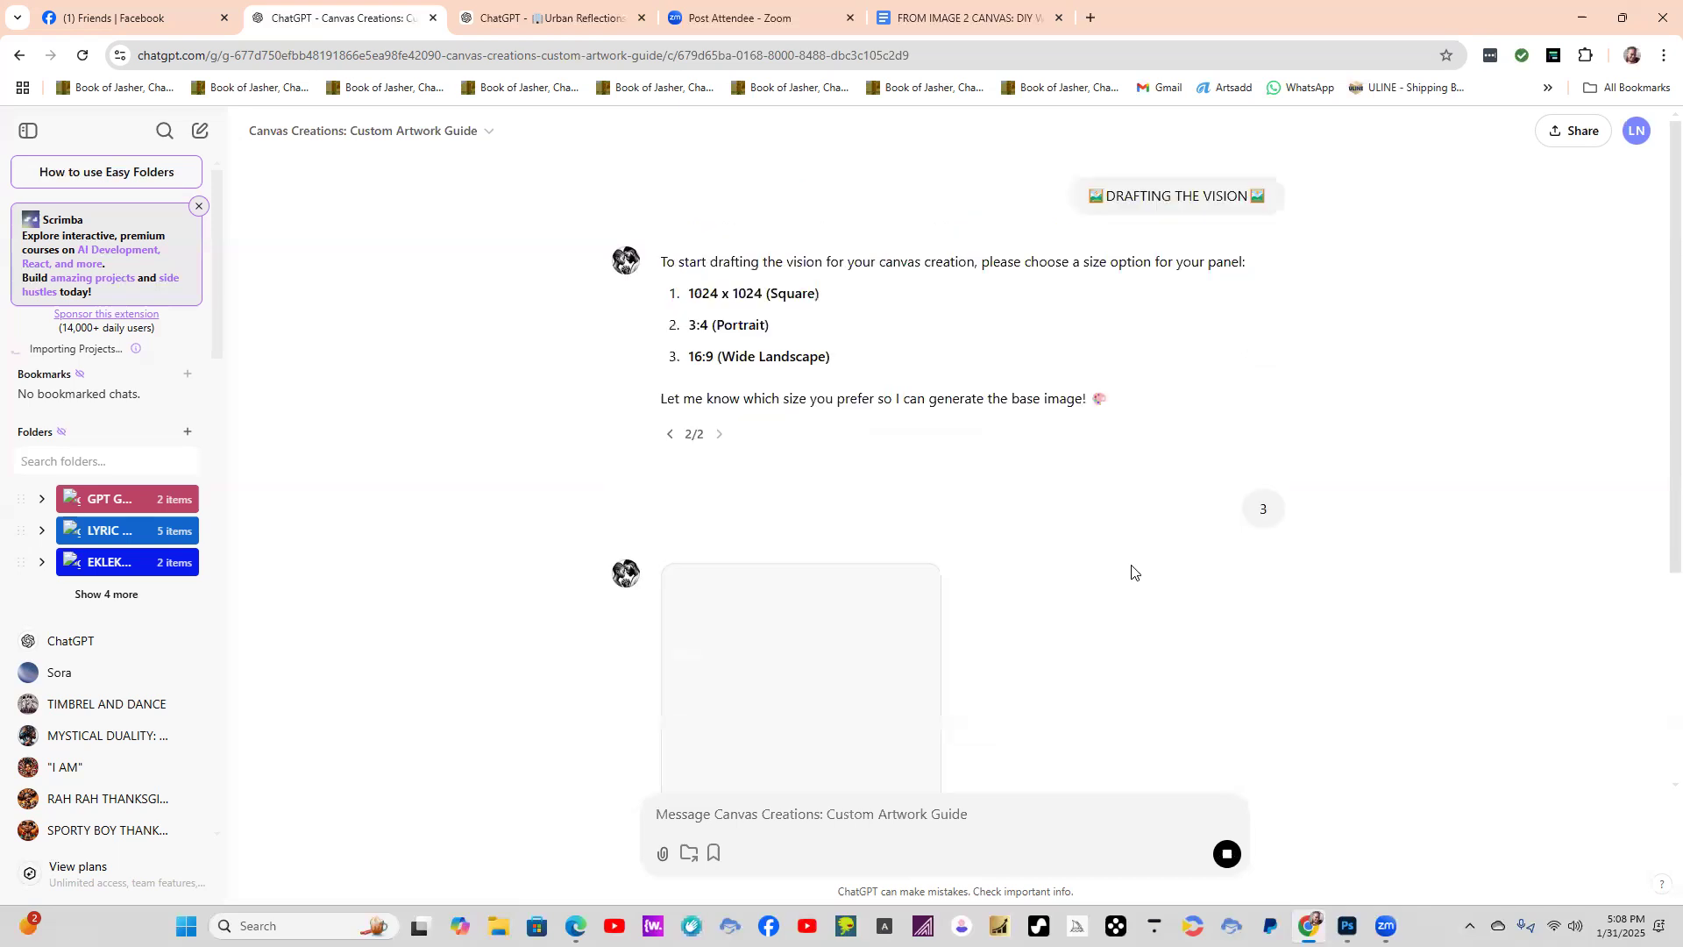
scroll(1149, 577, "down", 3)
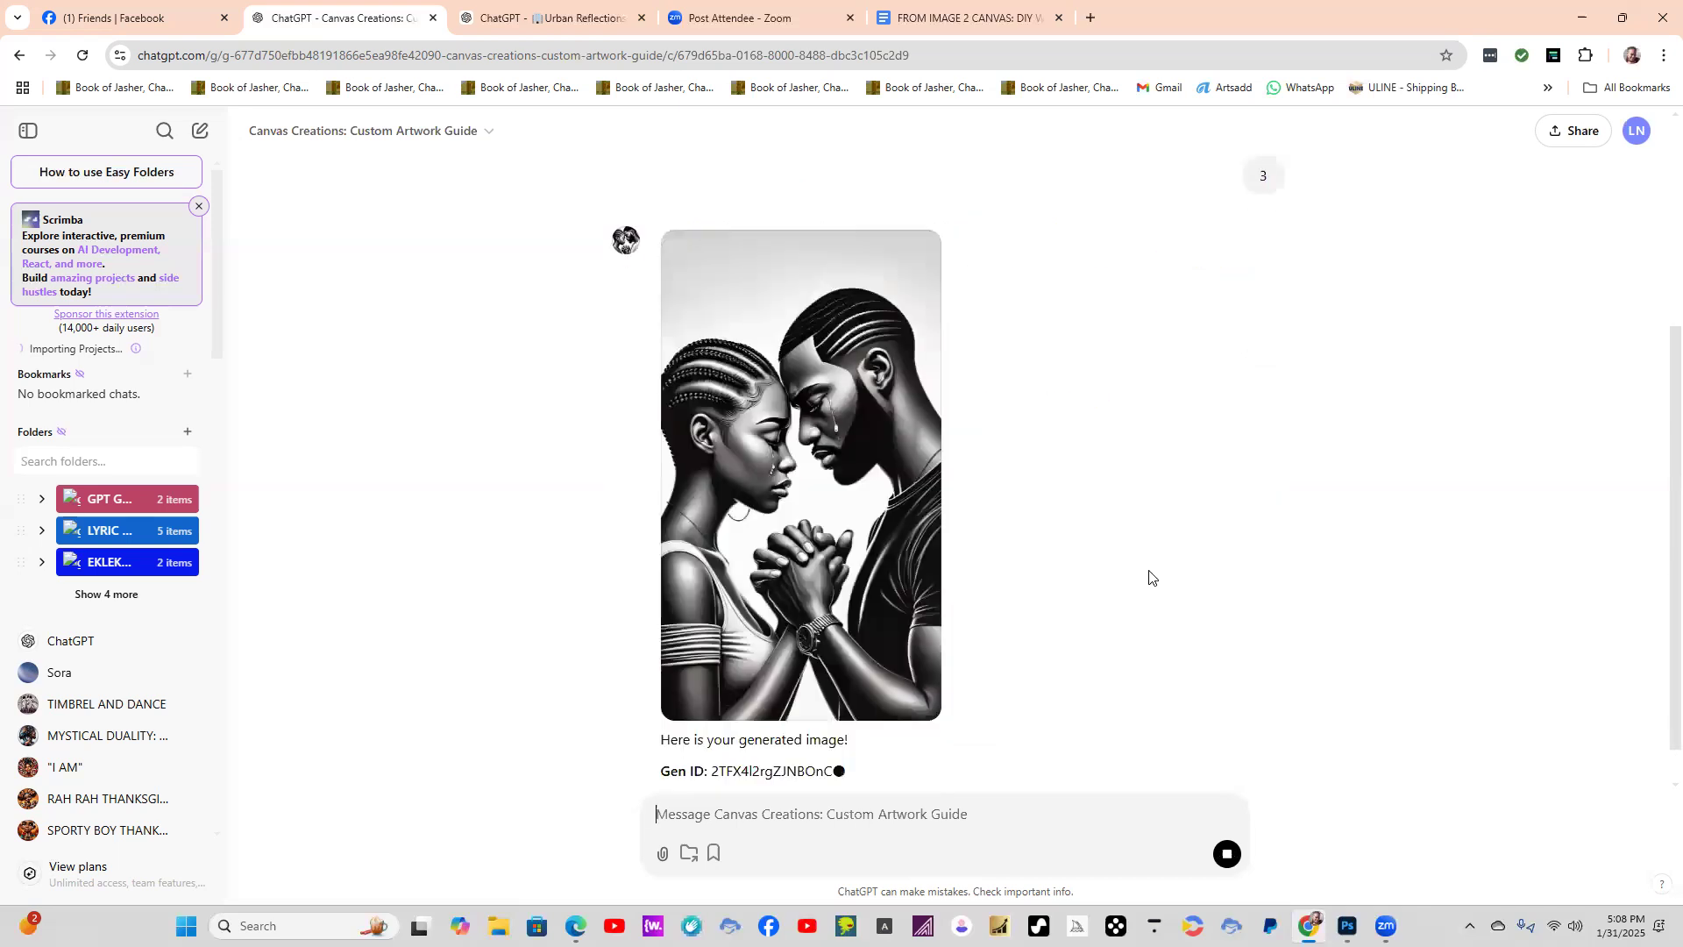
mouse_move(920, 512)
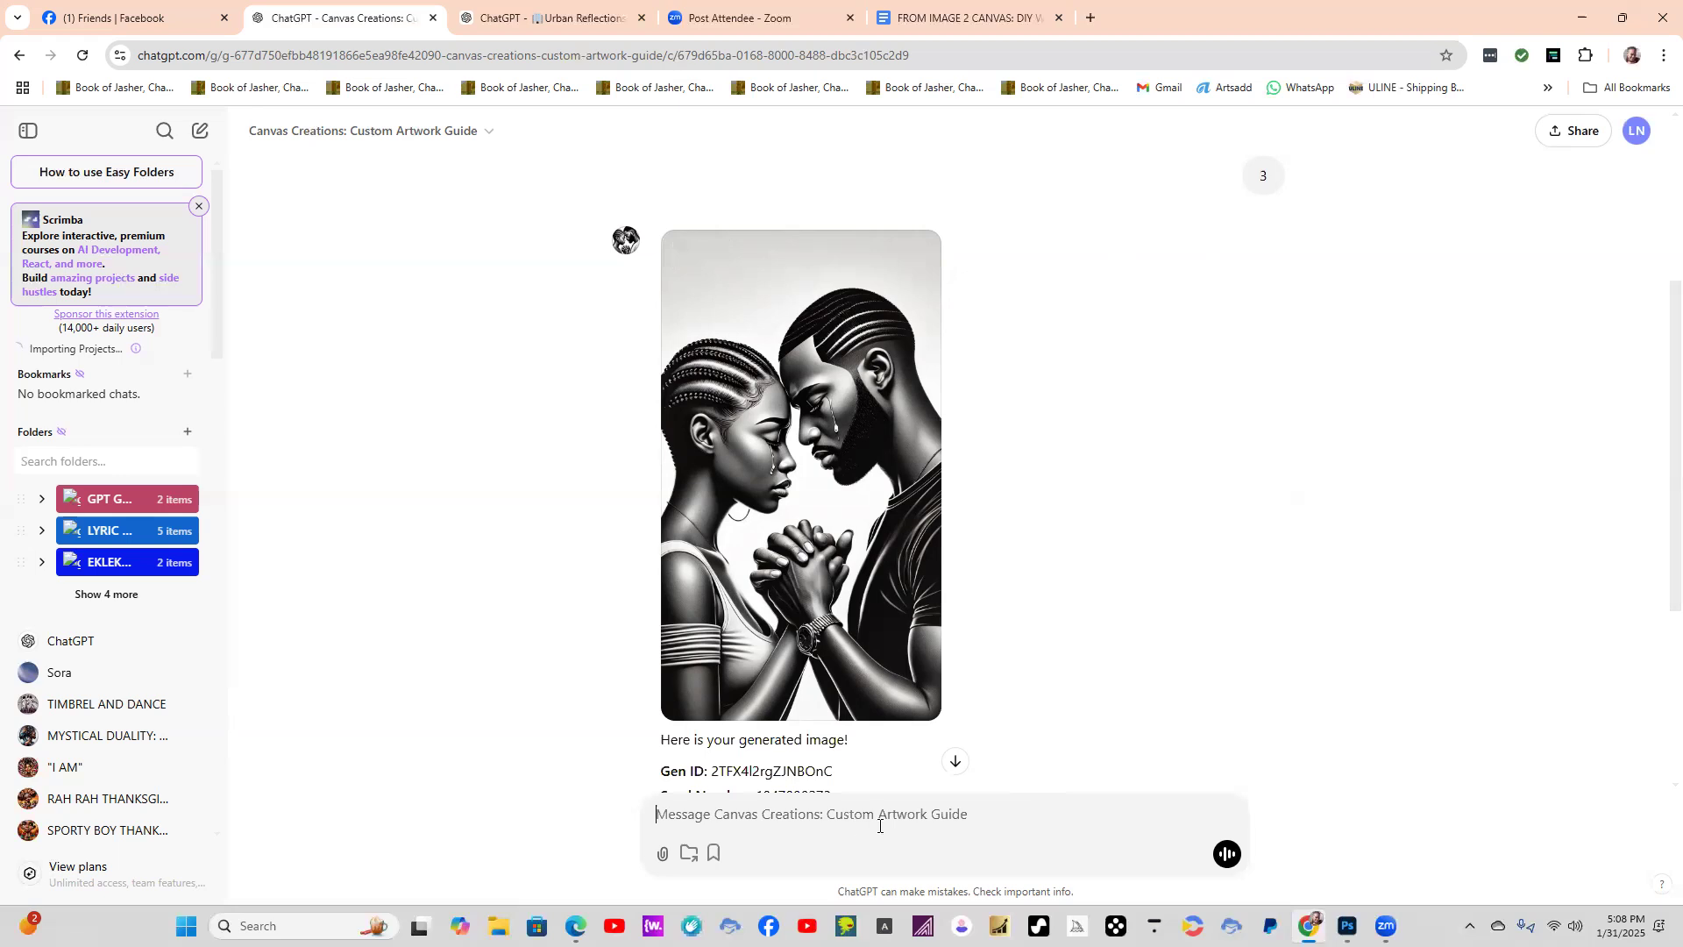
type("THIS ")
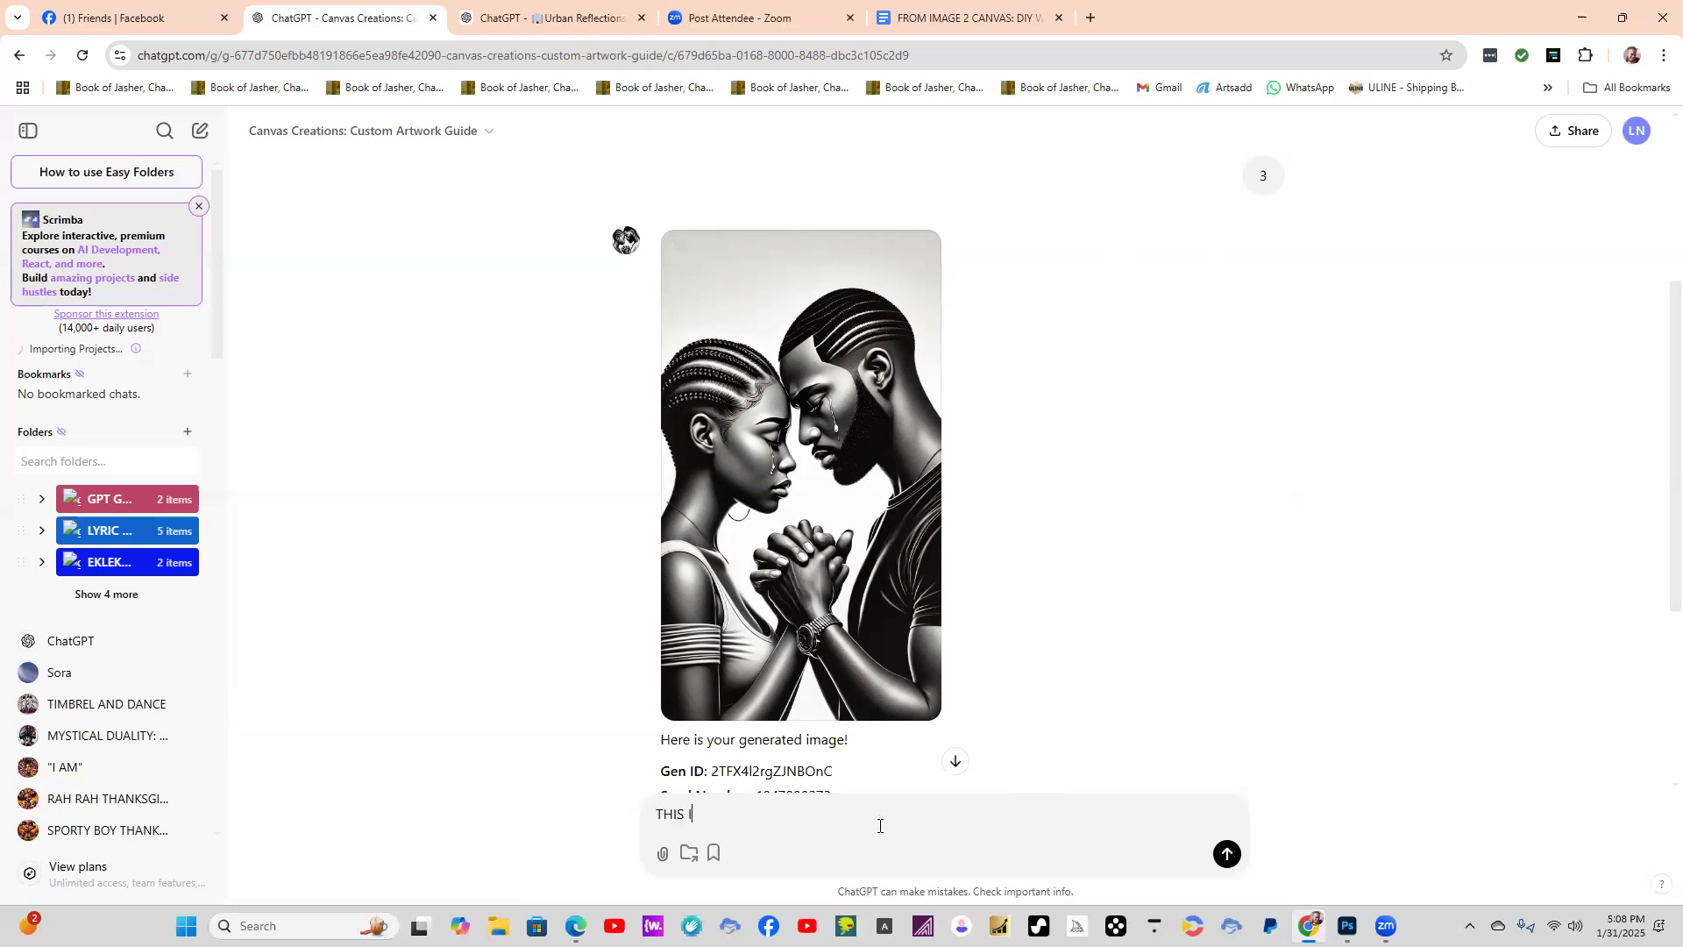
type("IS GREAT BUT THIS IS A 9:16.")
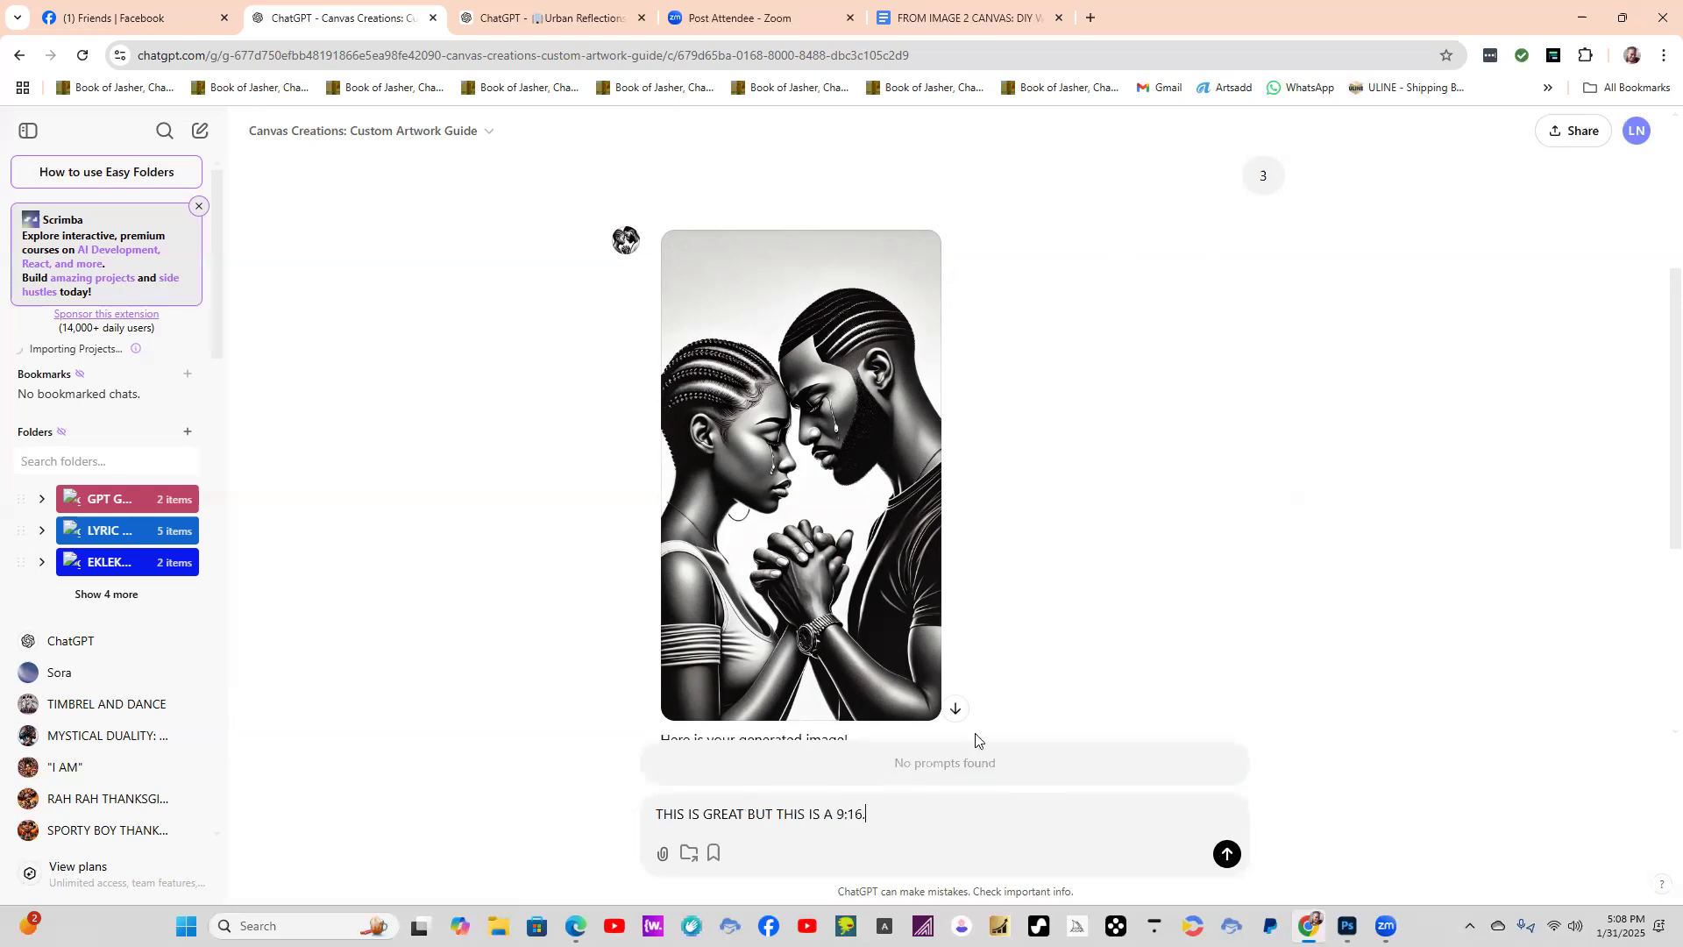
key("Return")
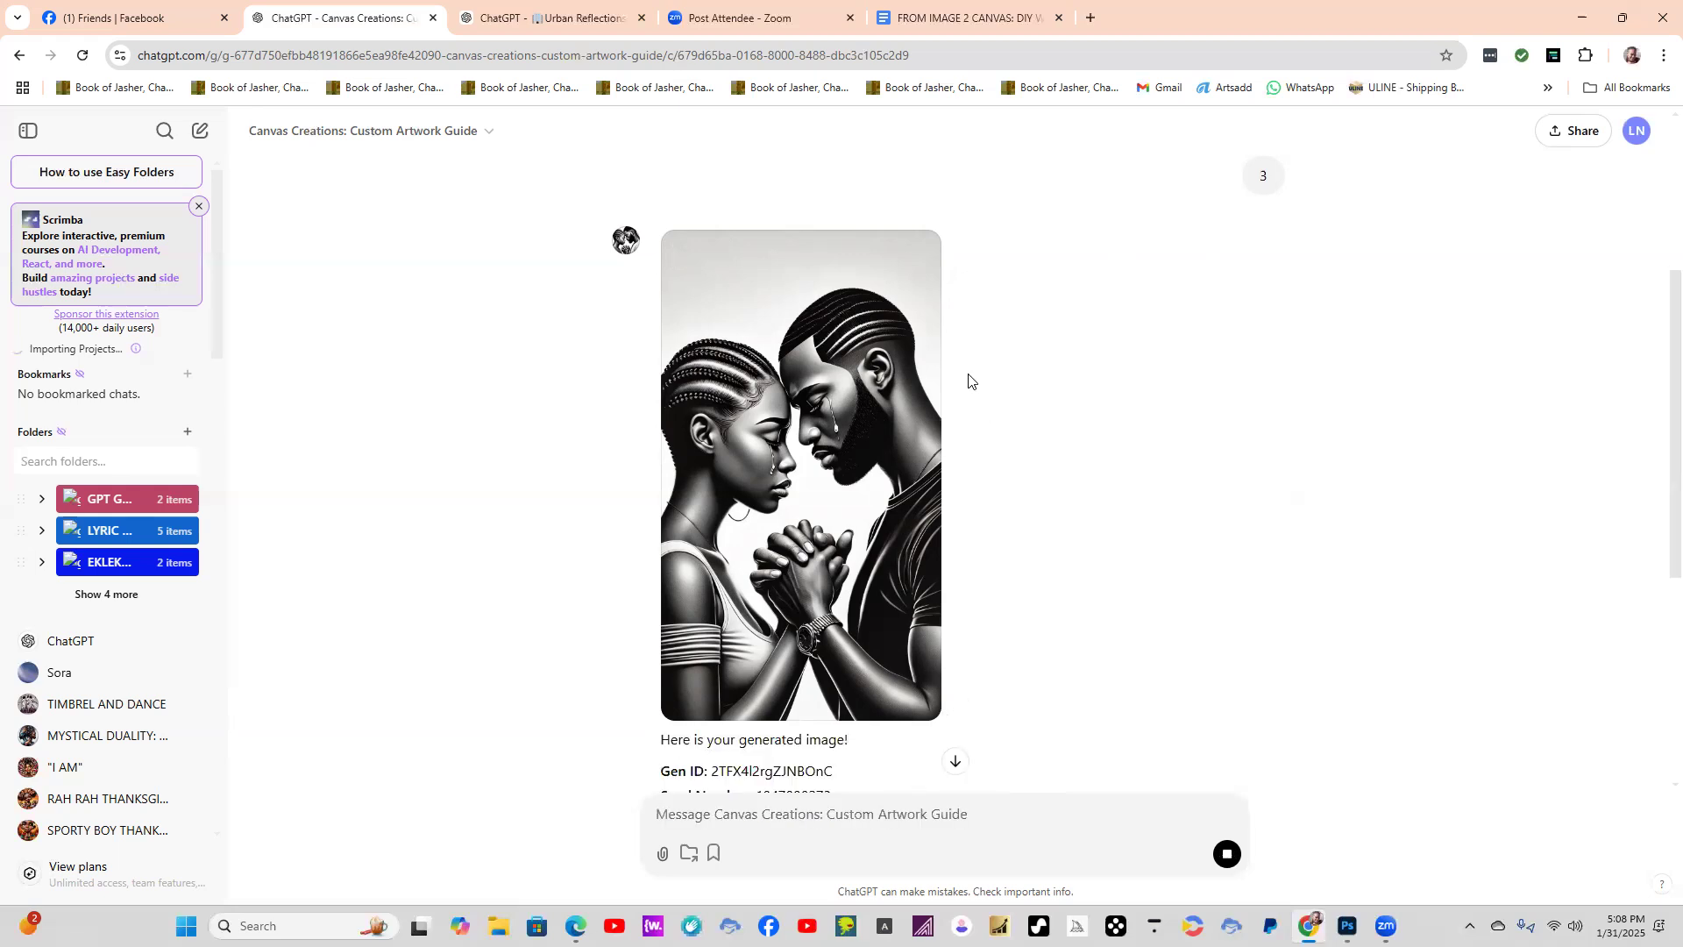
Download the generated 9:16 black-and-white image of the couple holding hands and save it to the computer.
scroll(984, 375, "down", 2)
scroll(937, 259, "up", 1)
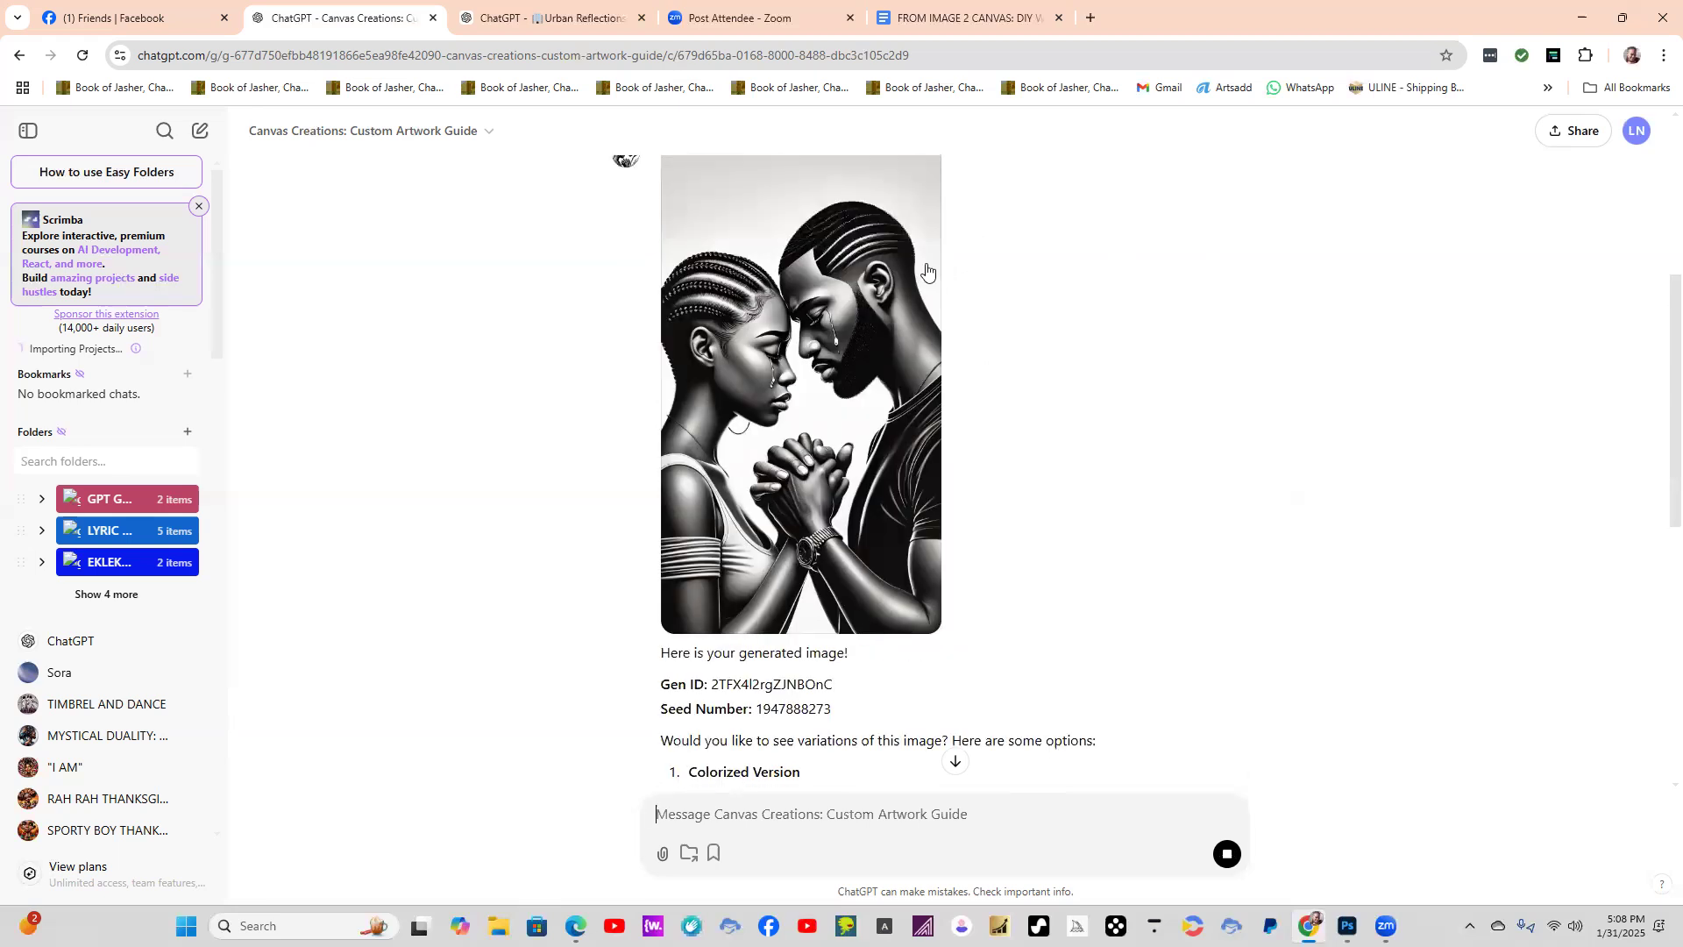
scroll(919, 260, "up", 1)
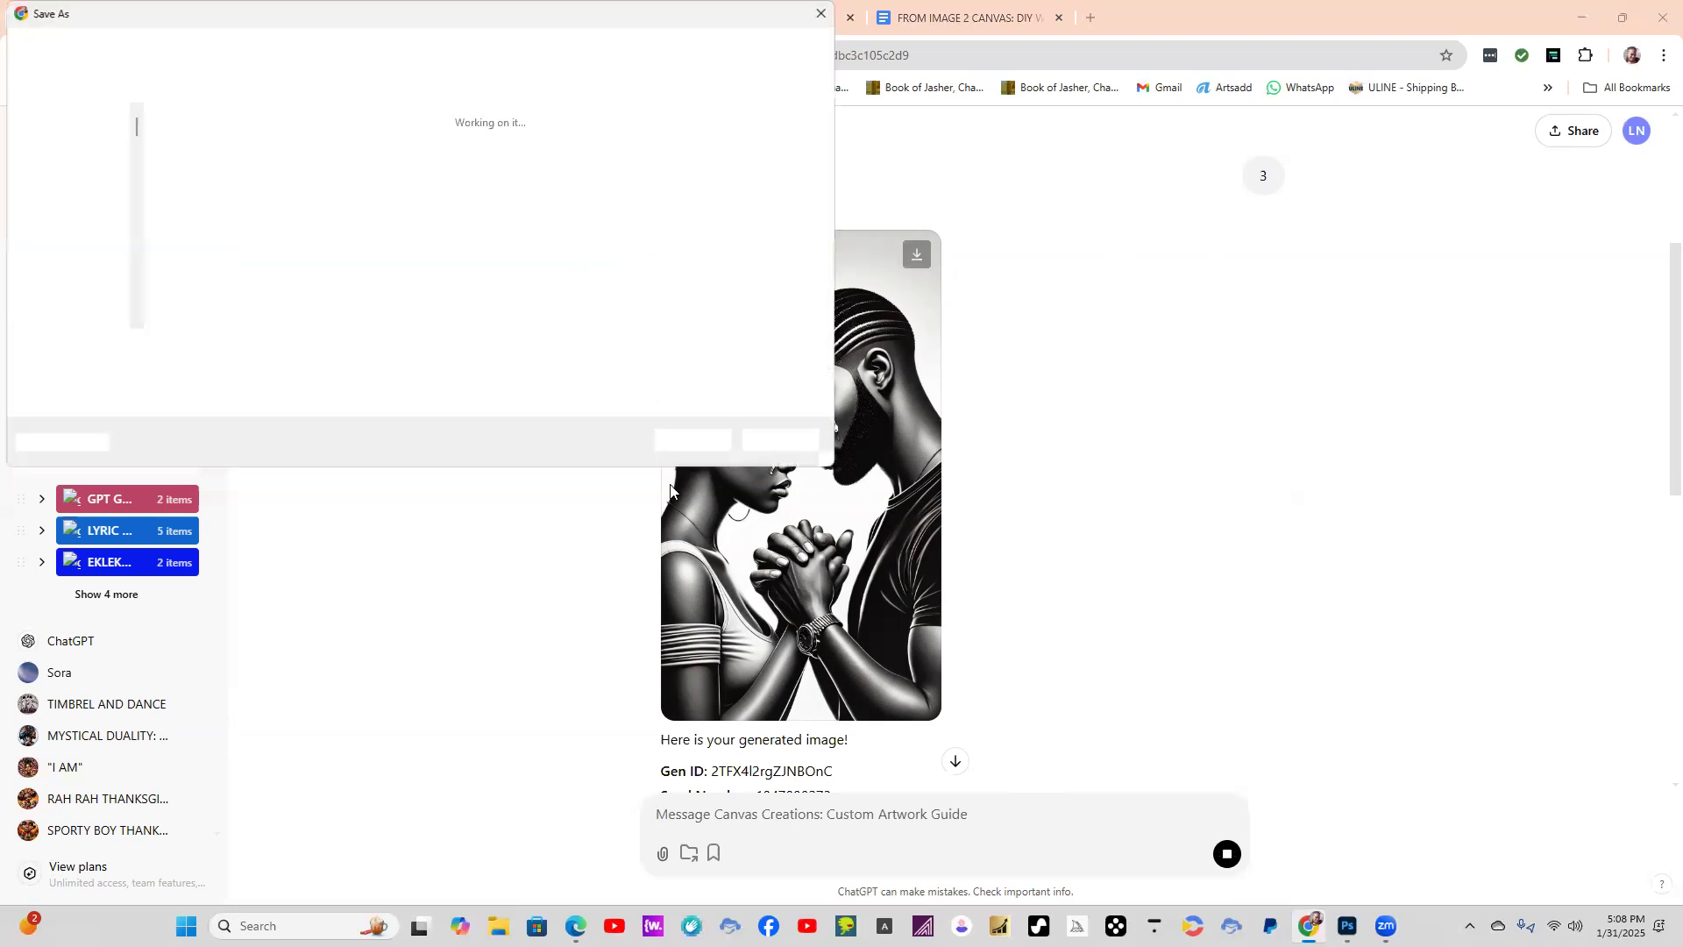
left_click(714, 445)
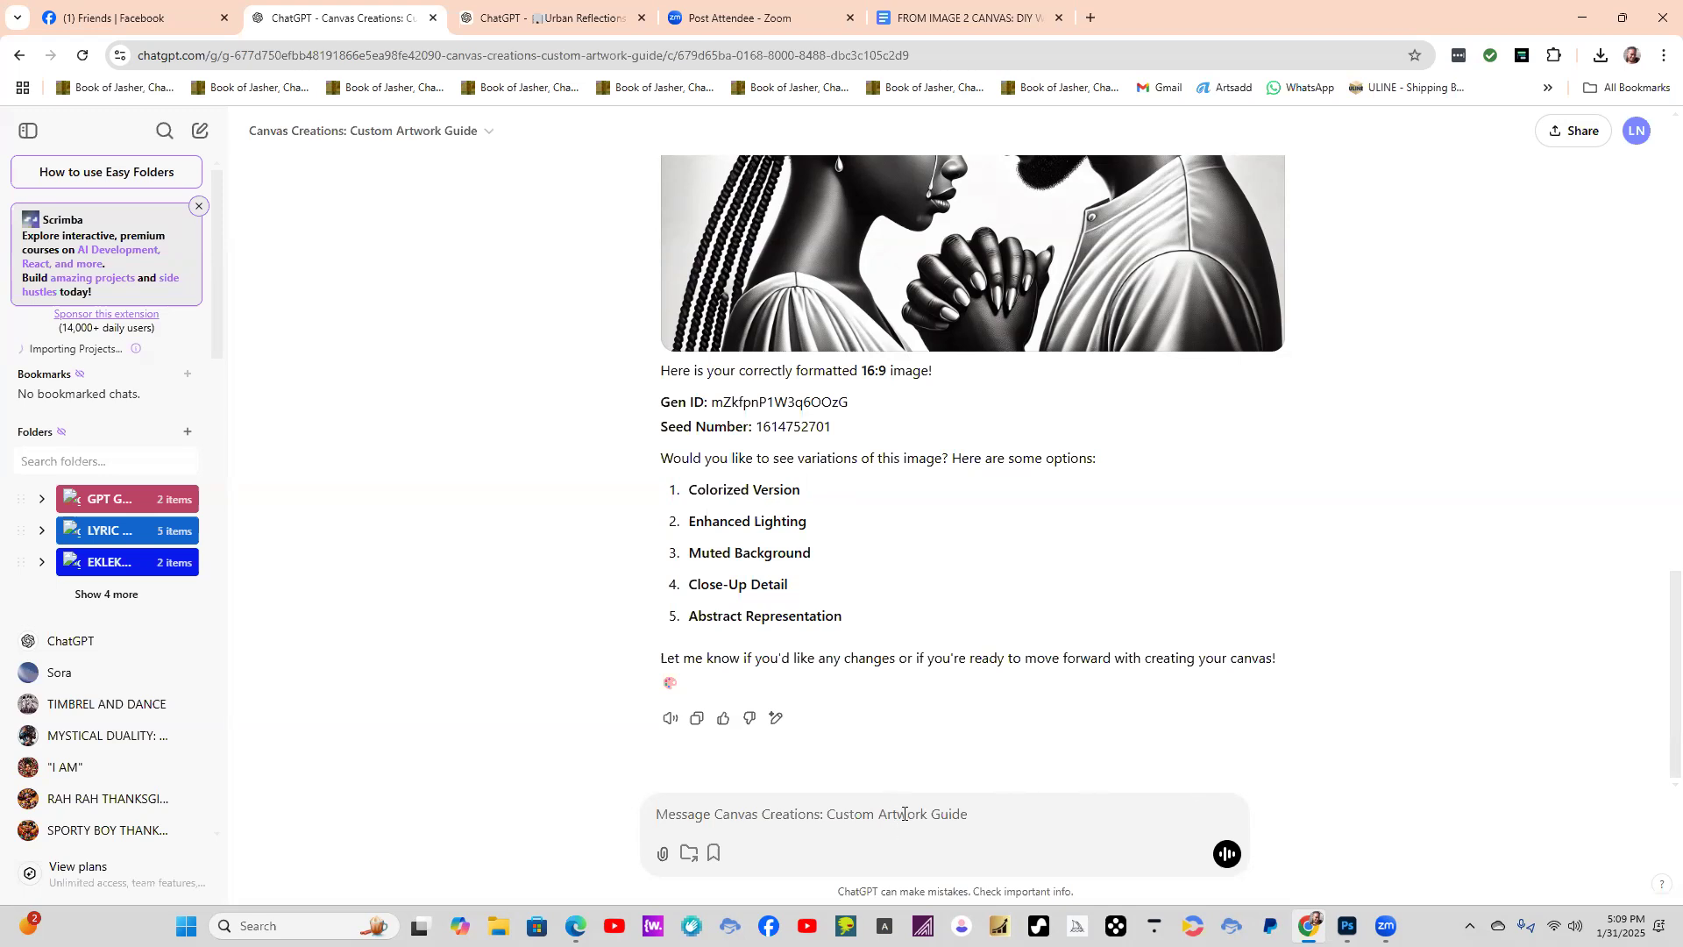
Ask the GPT "WHATS NEXT" to continue past the 16:9 base image.
type("WHA")
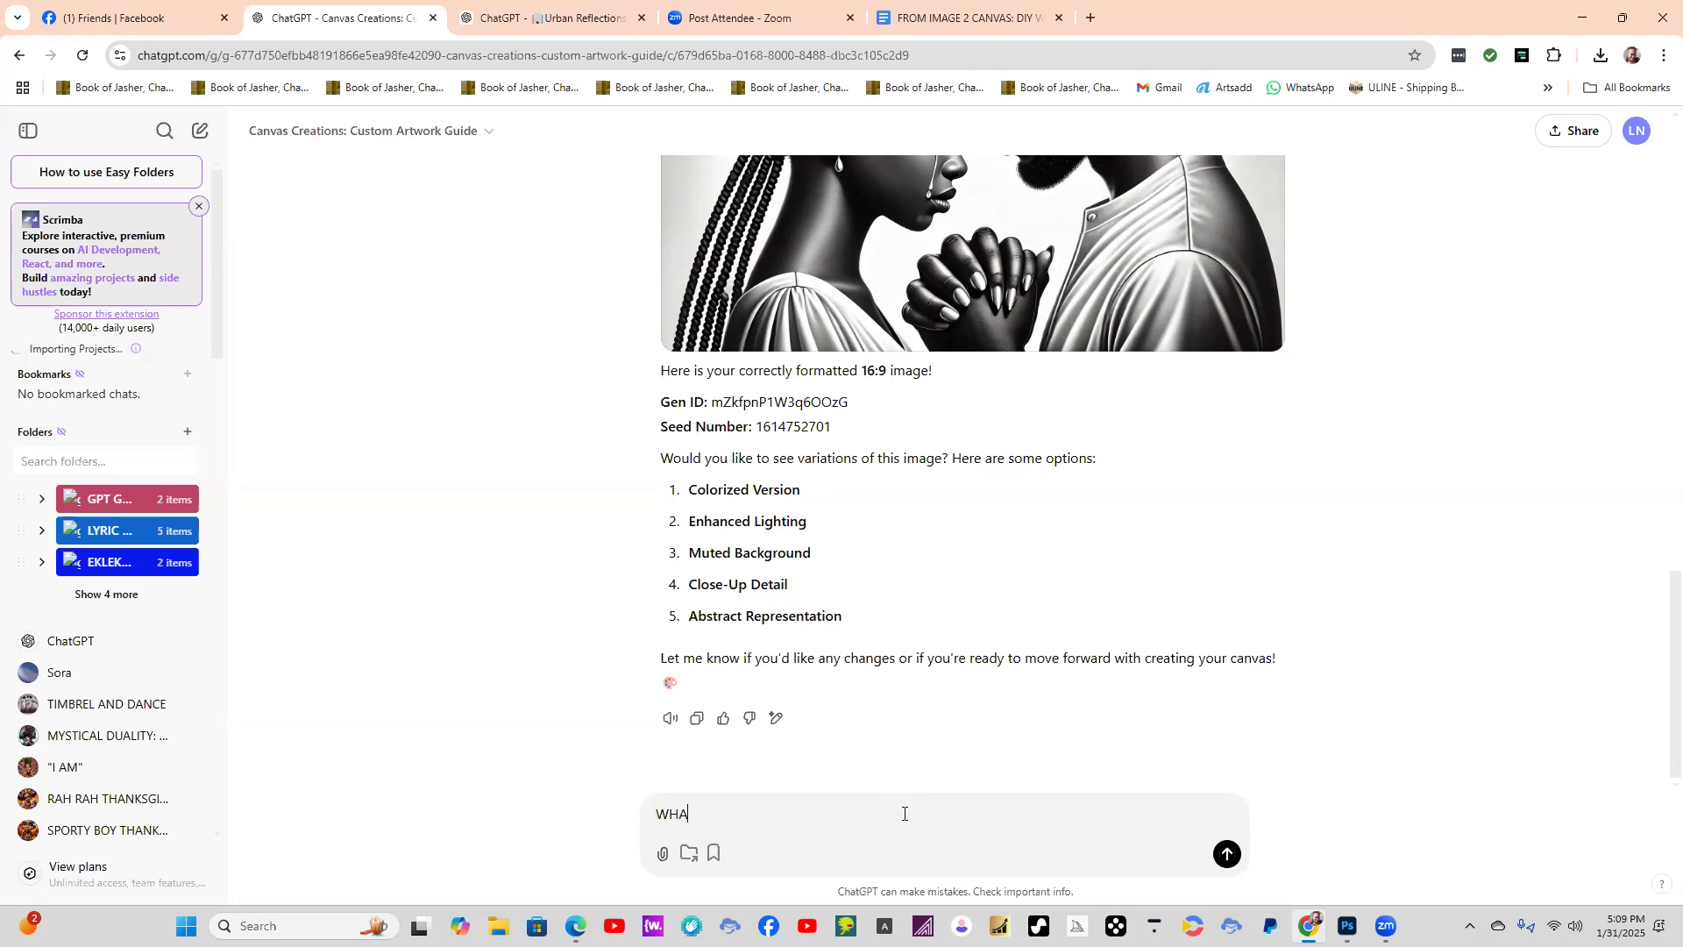
type("TS NEXT")
key("Return")
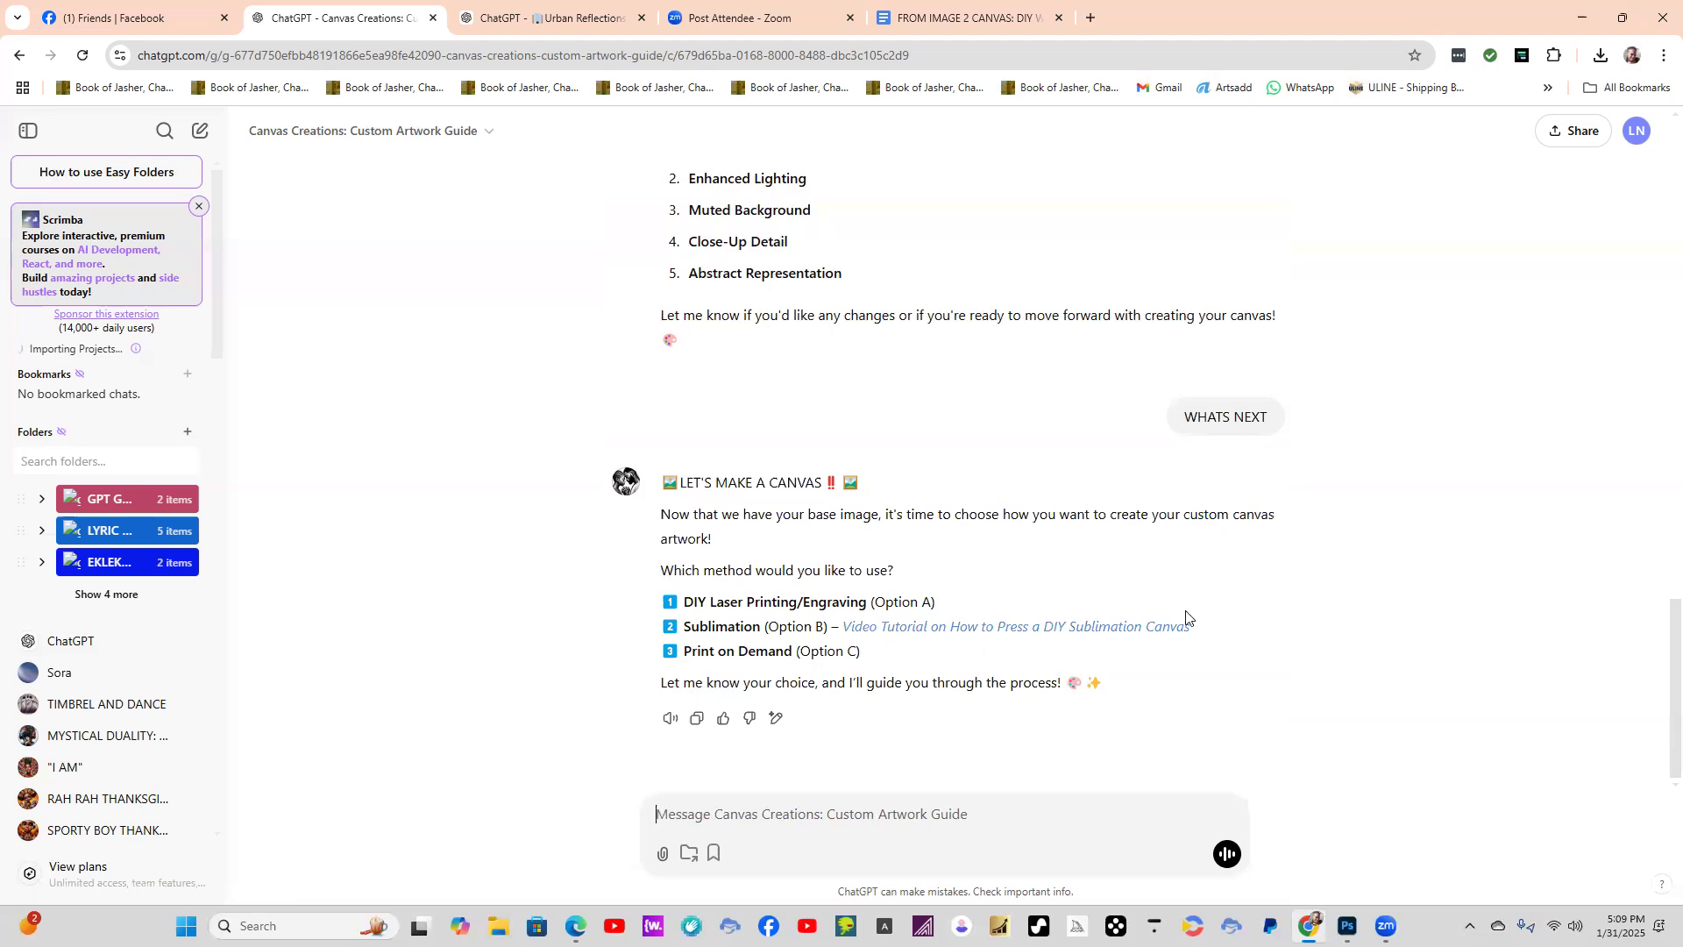
Open the video tutorial linked under the Sublimation option, watch its opening part and pause it.
left_click(1012, 627)
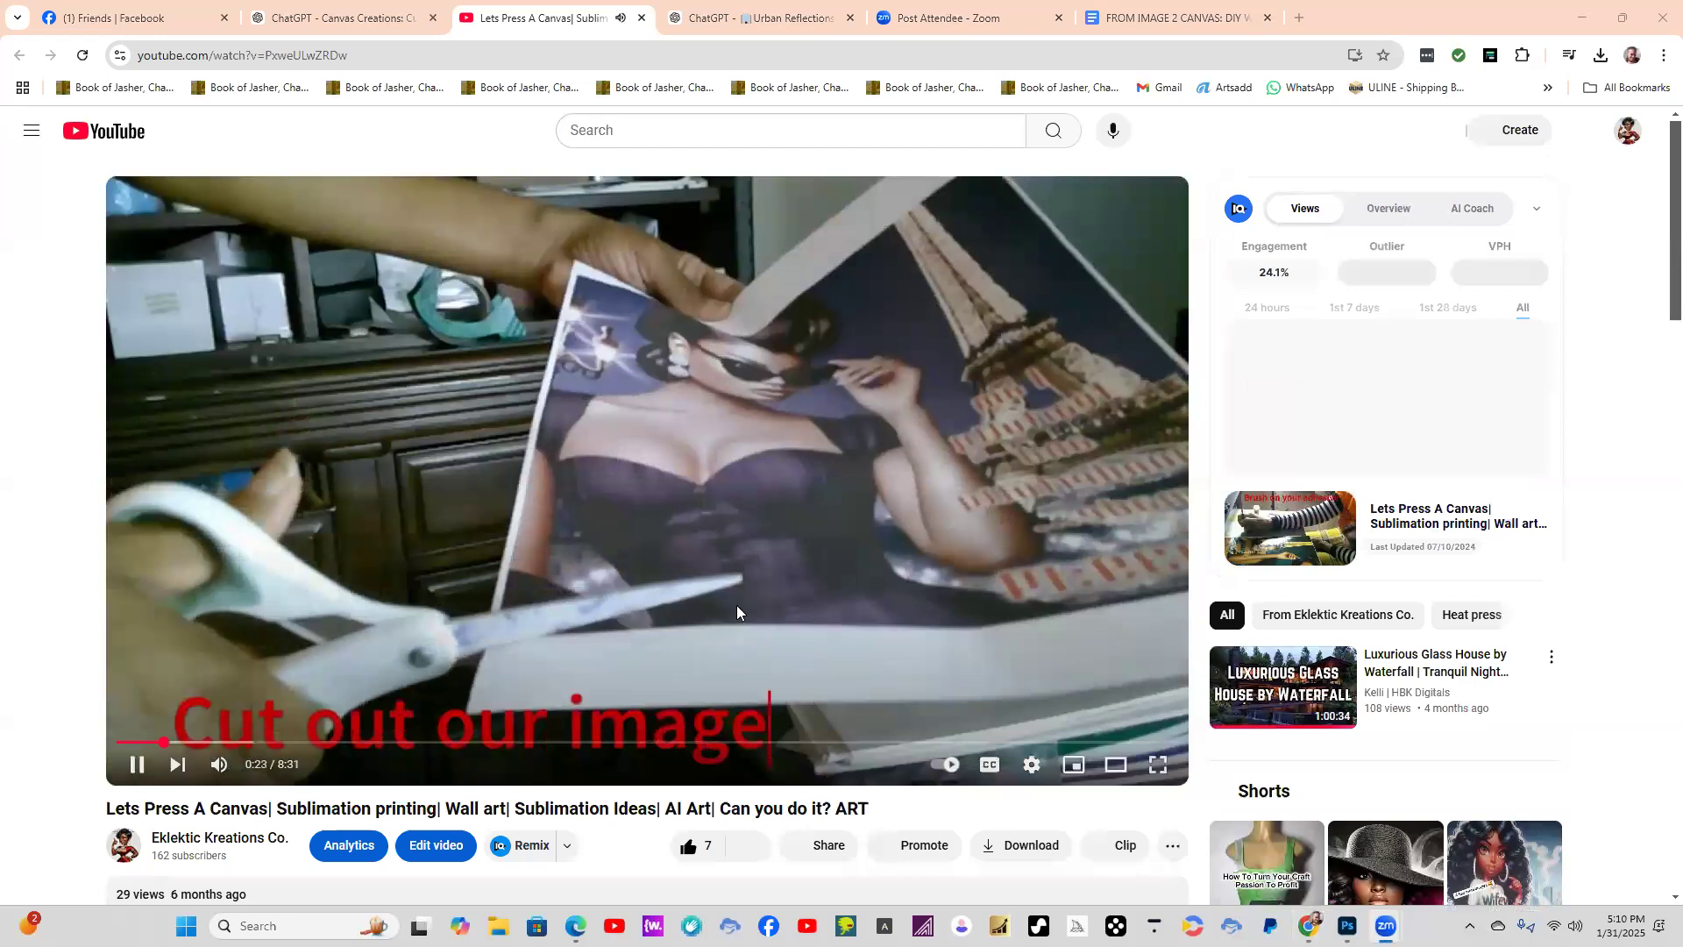
left_click(736, 612)
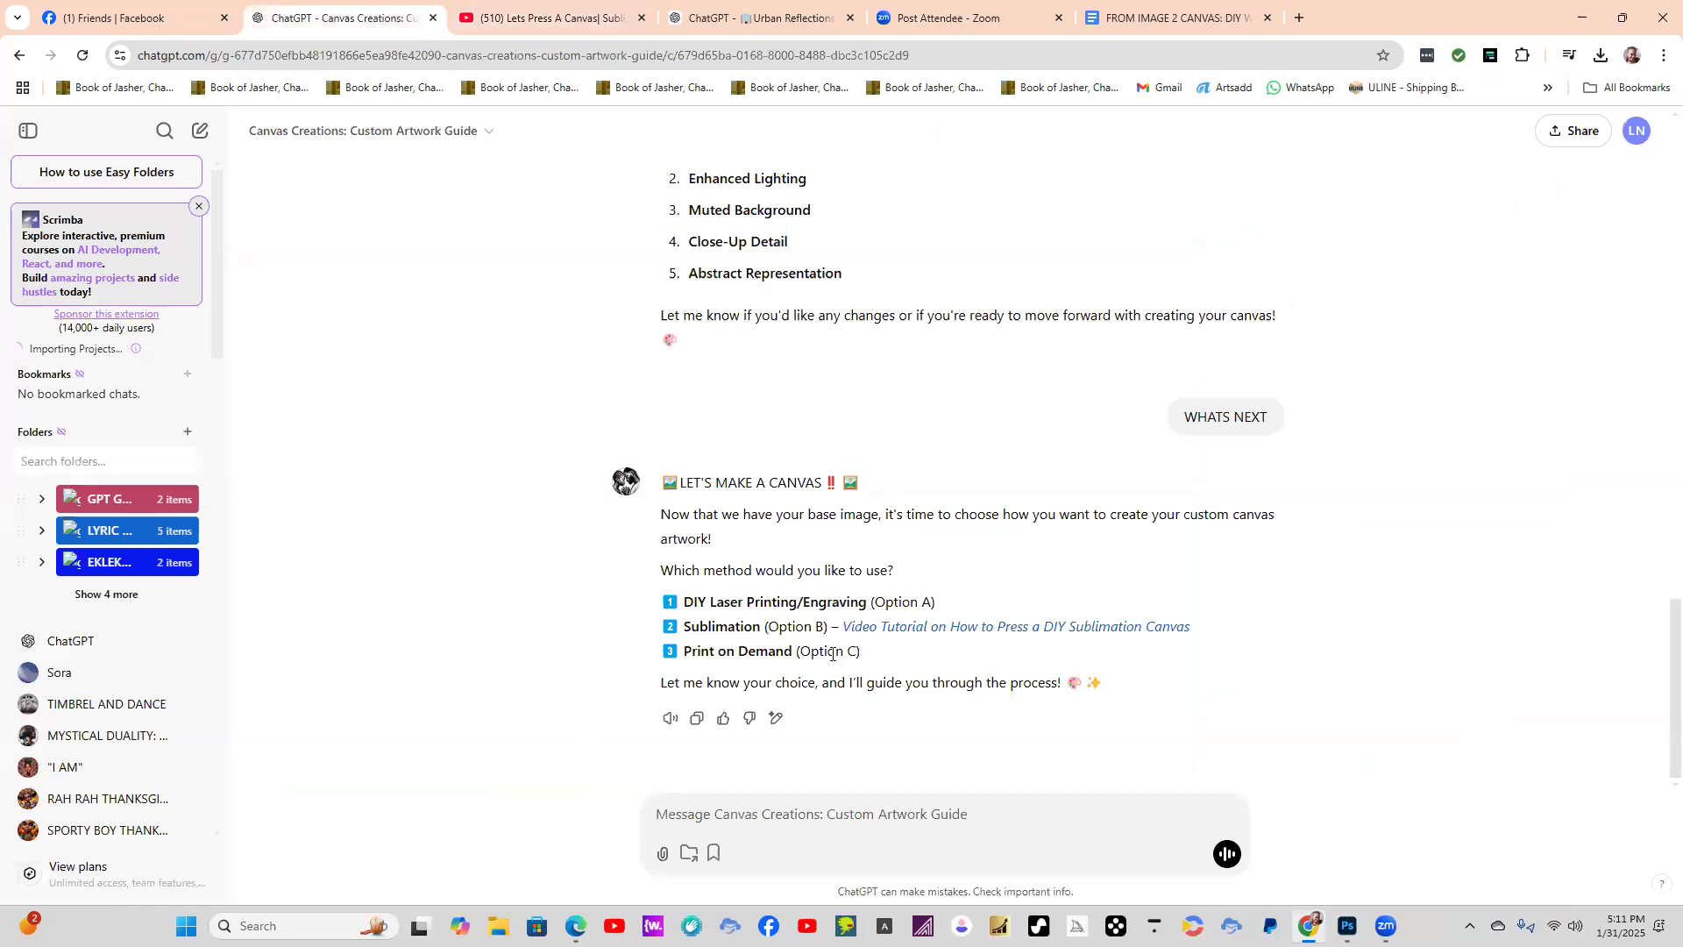
Return to ChatGPT, start a new Canvas Creations chat, send the IT'S SHOW TIME starter prompt and regenerate its response.
left_click(880, 815)
left_click(370, 136)
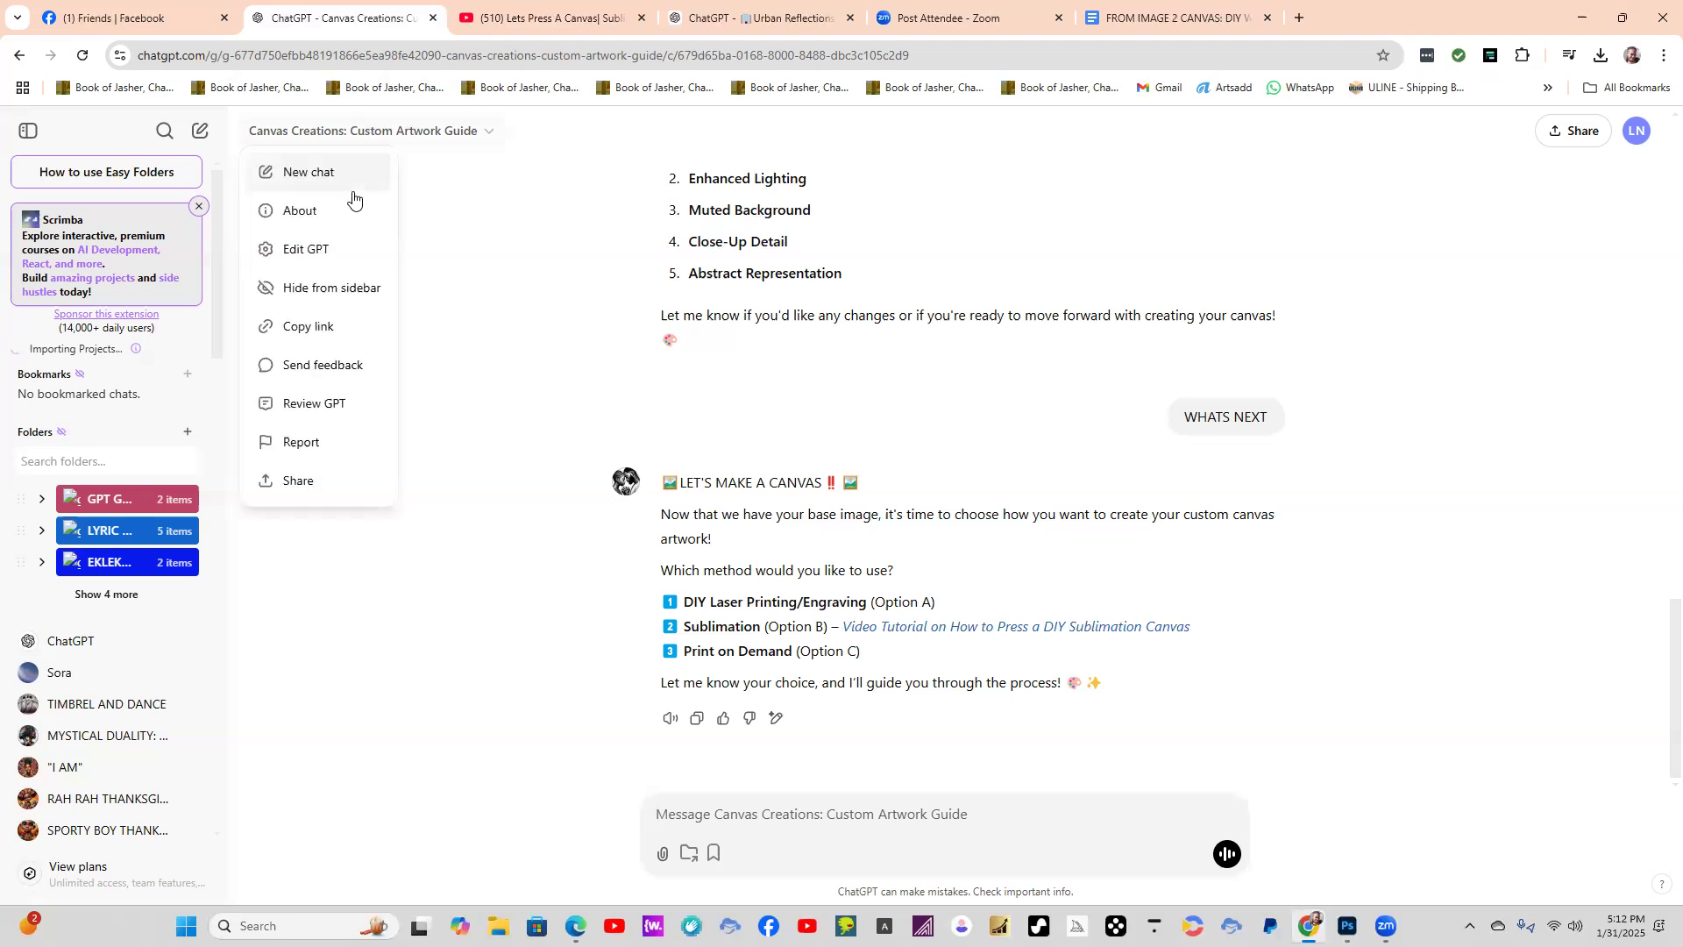
left_click(307, 172)
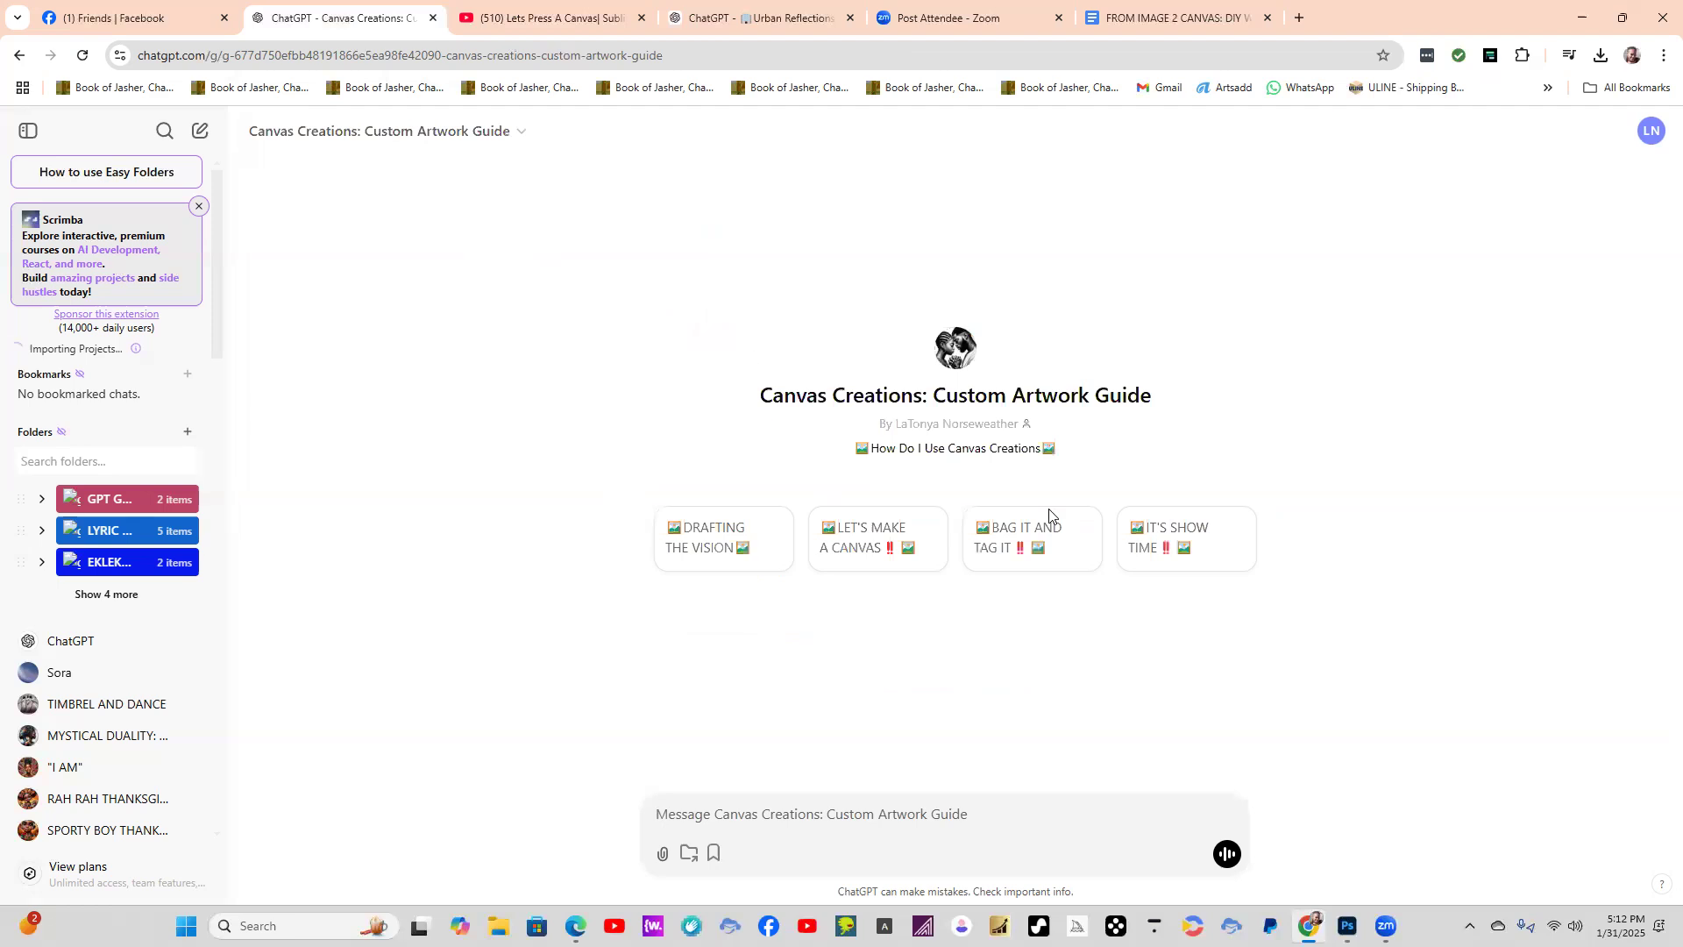
left_click(1199, 543)
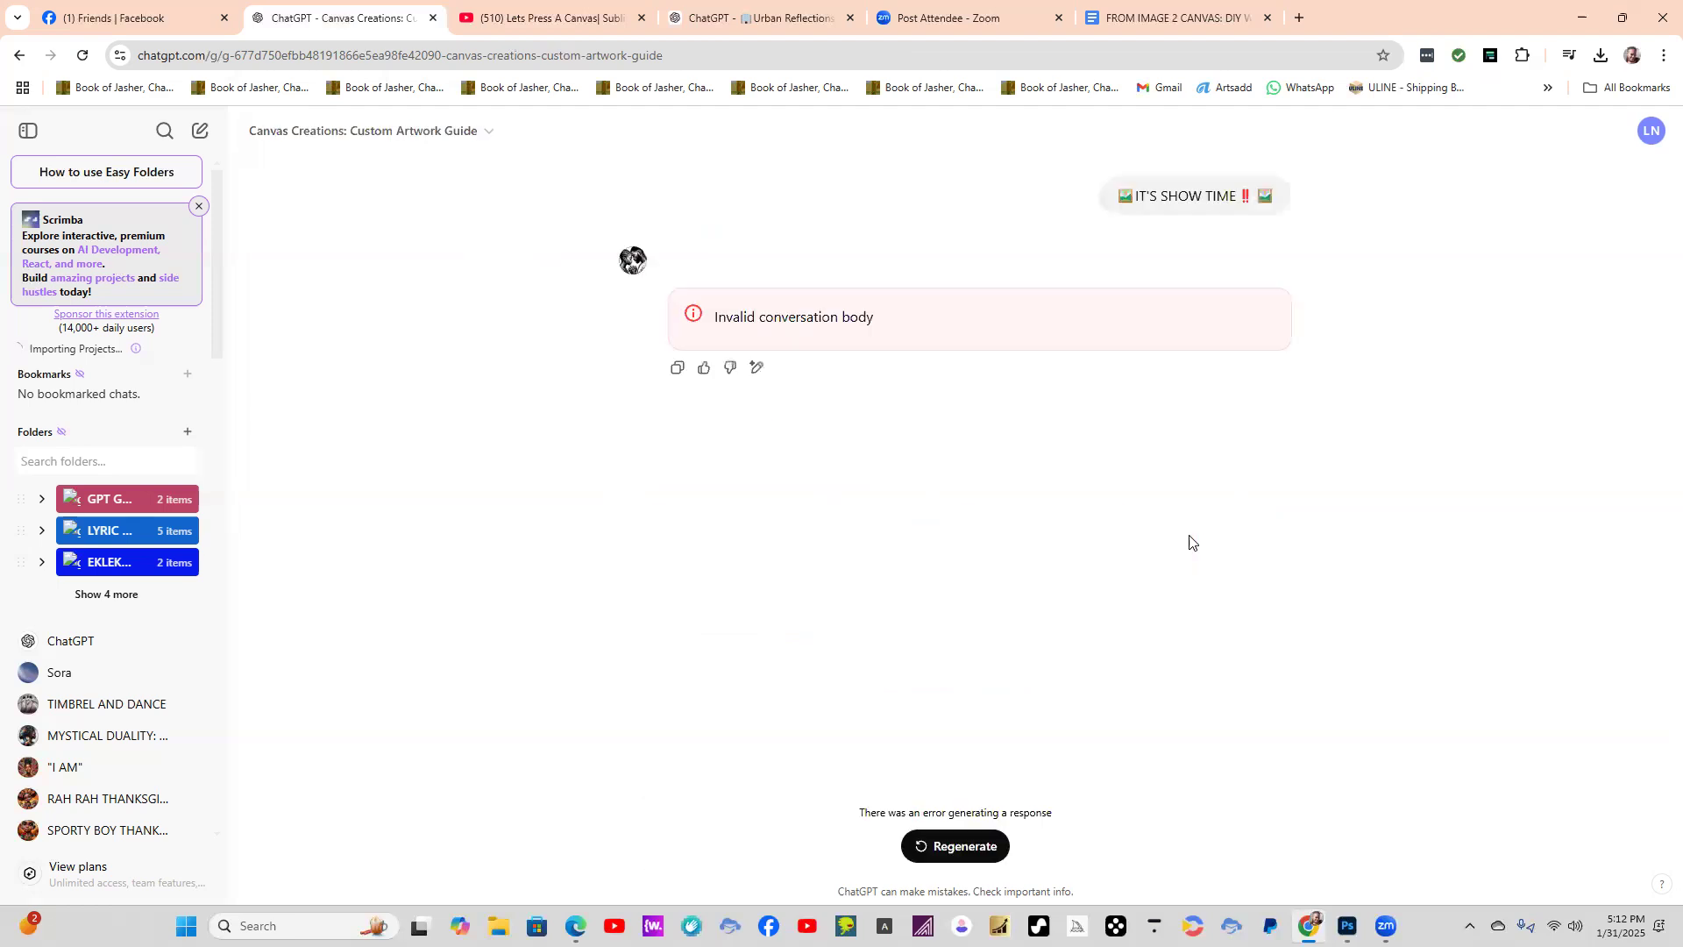
left_click(959, 845)
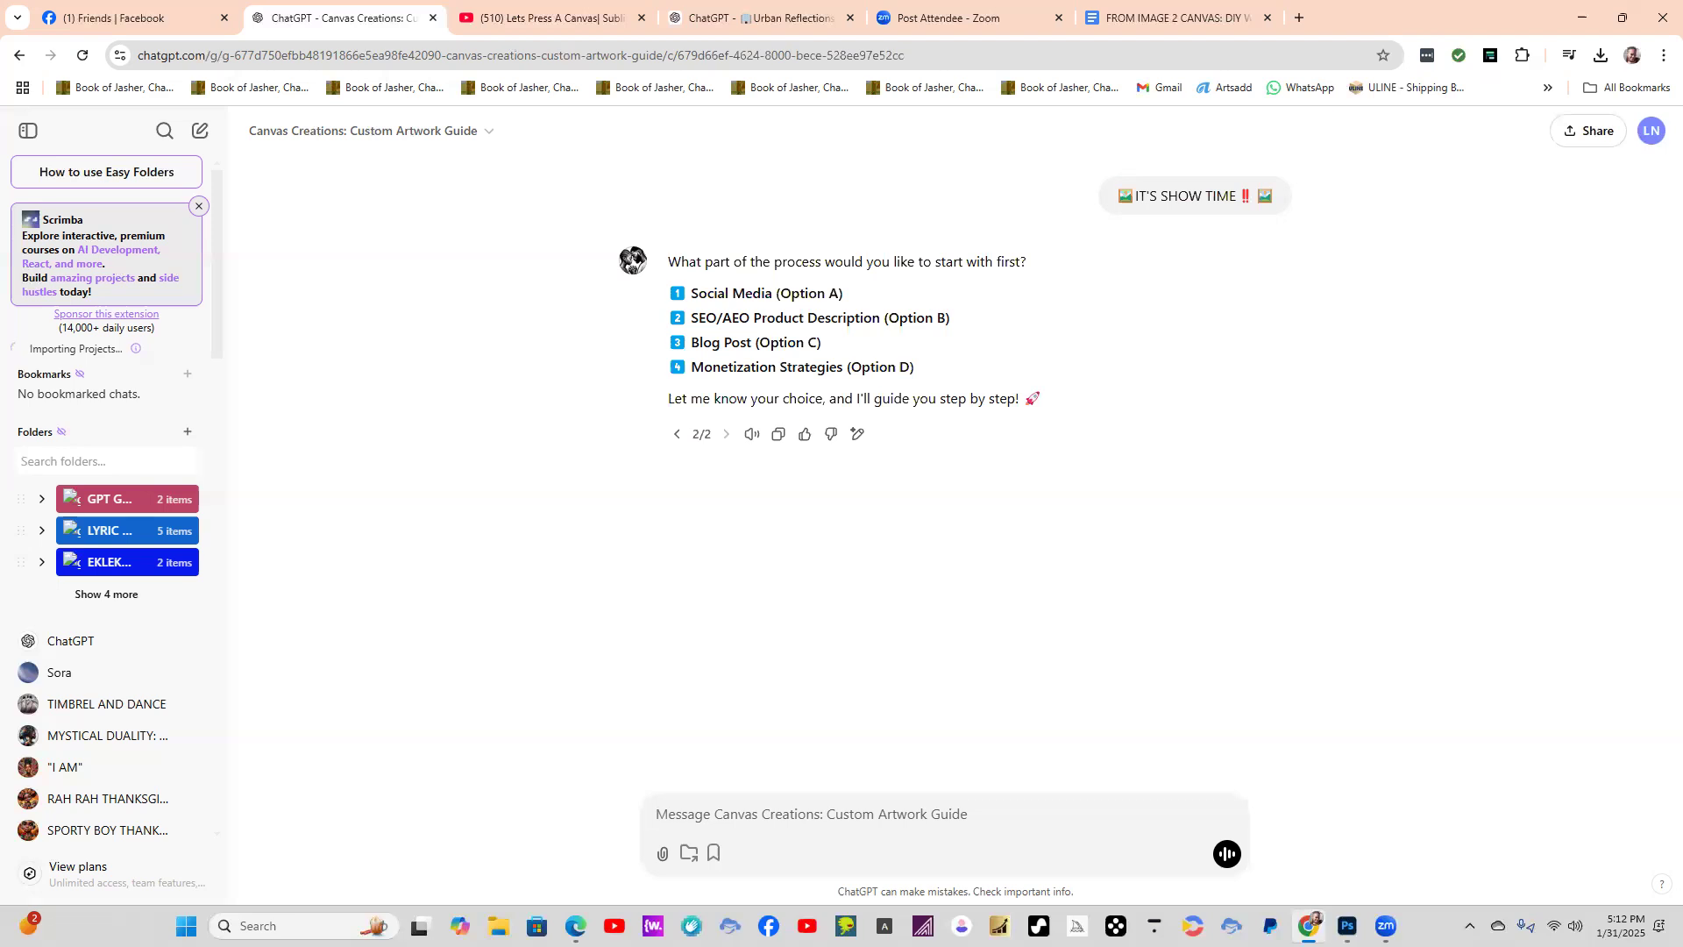
Start another new Canvas Creations chat, send the BAG IT AND TAG IT starter prompt and regenerate its response.
left_click(379, 132)
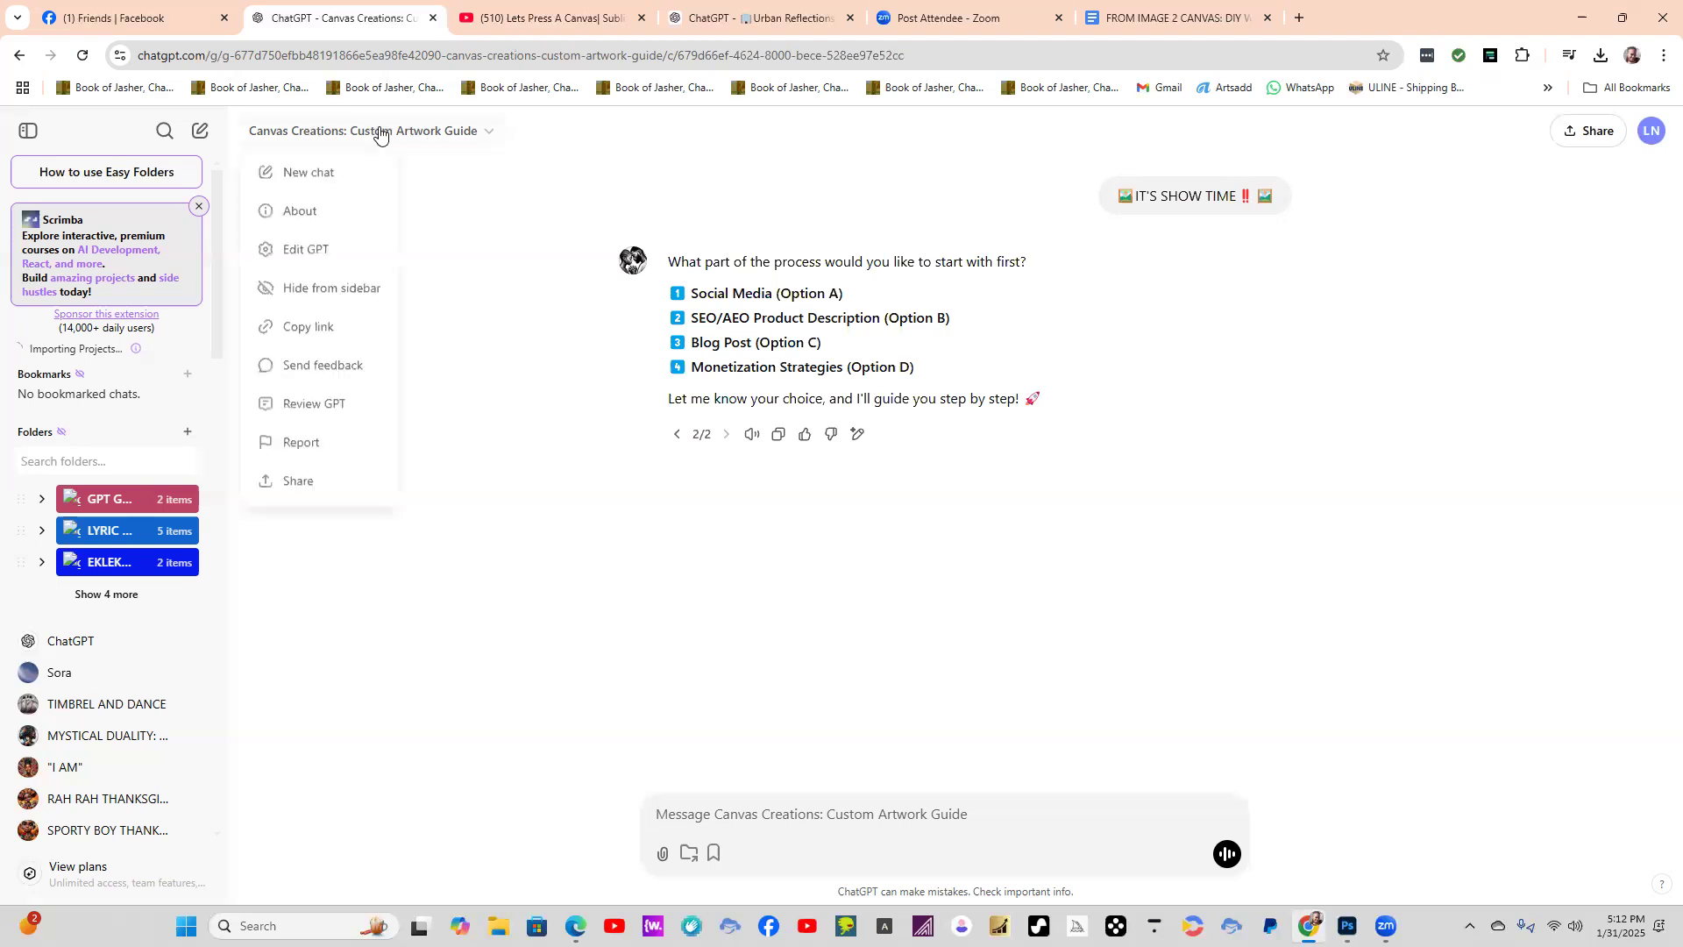
left_click(315, 170)
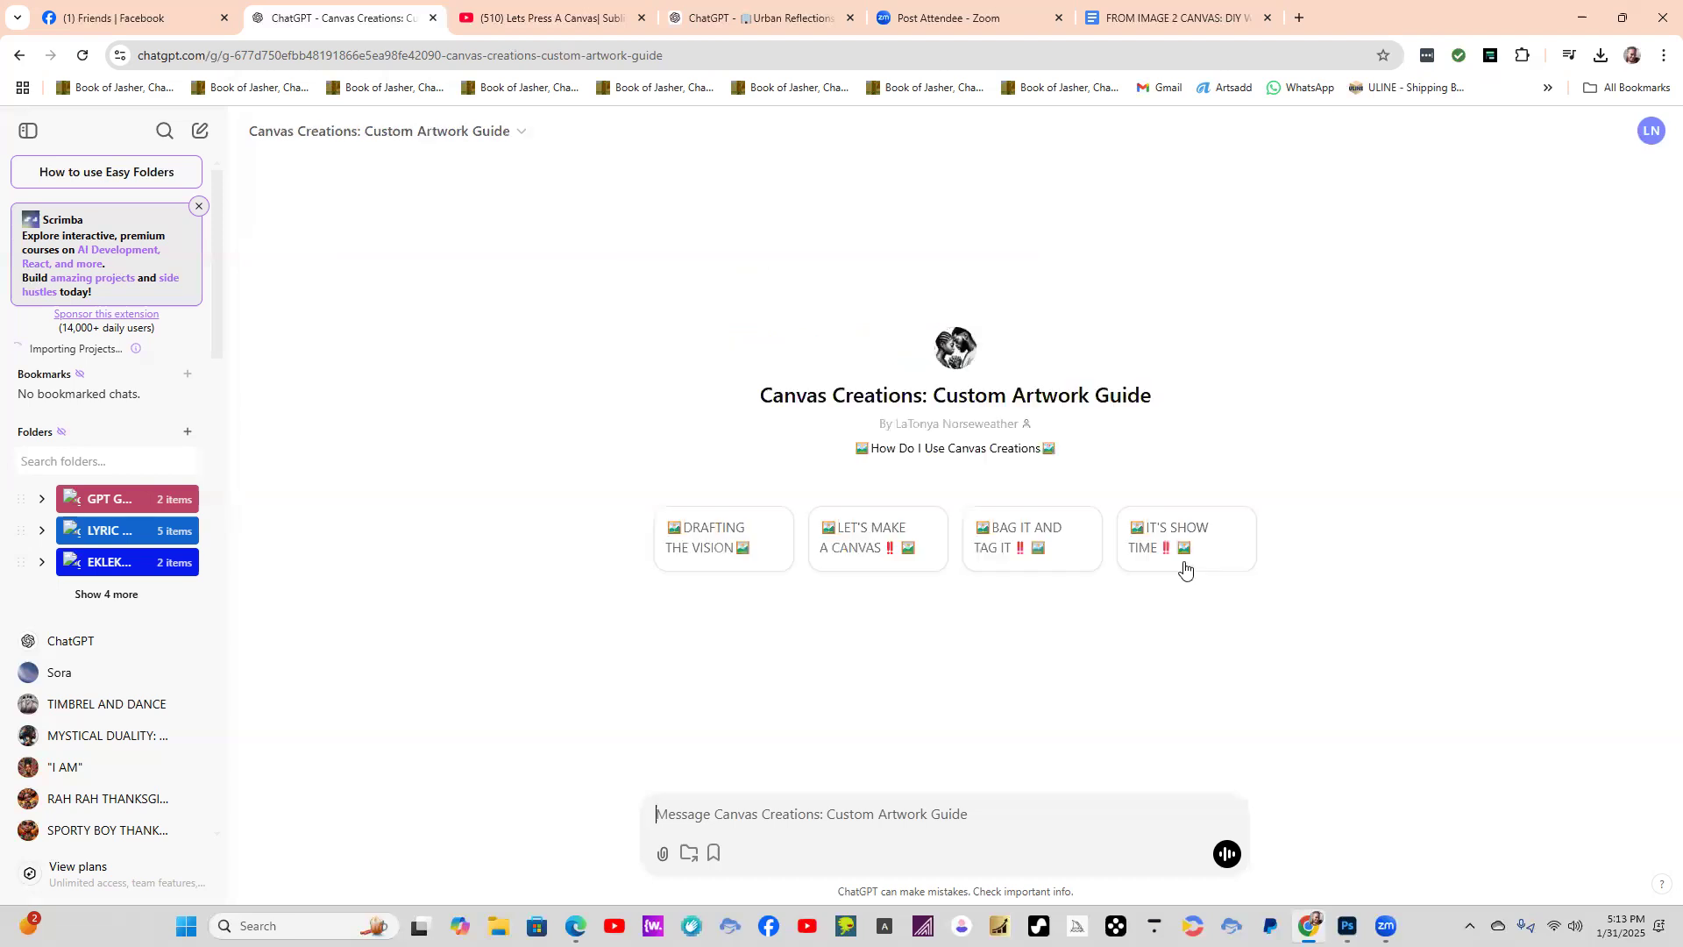
left_click(1039, 541)
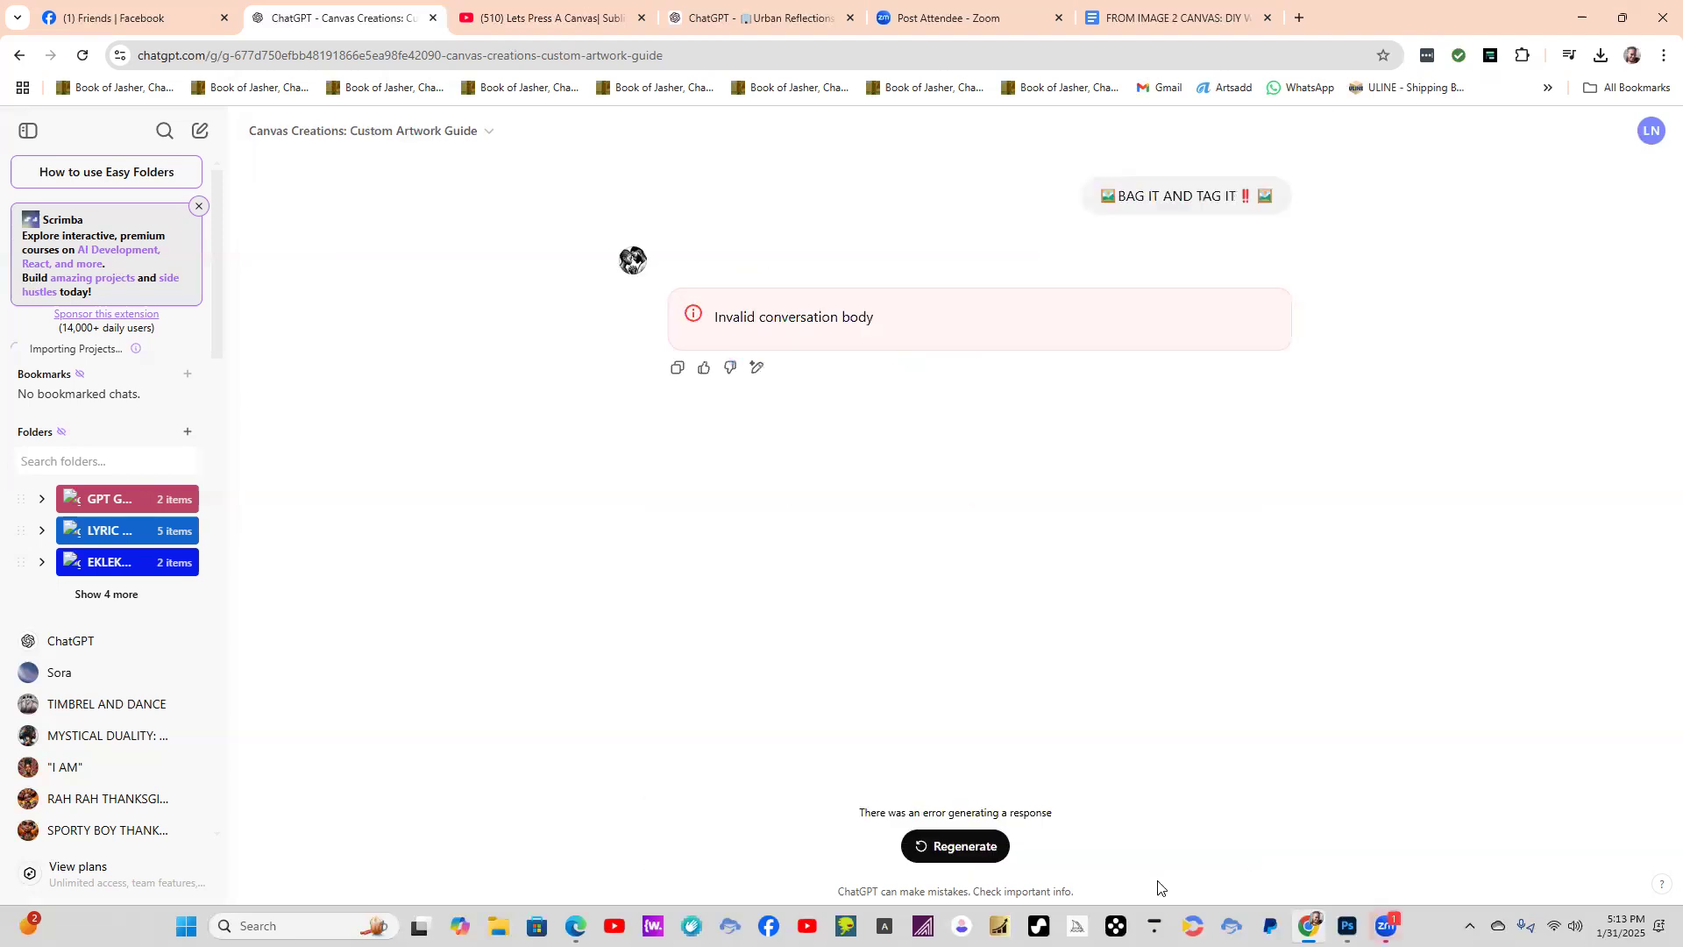
left_click(961, 847)
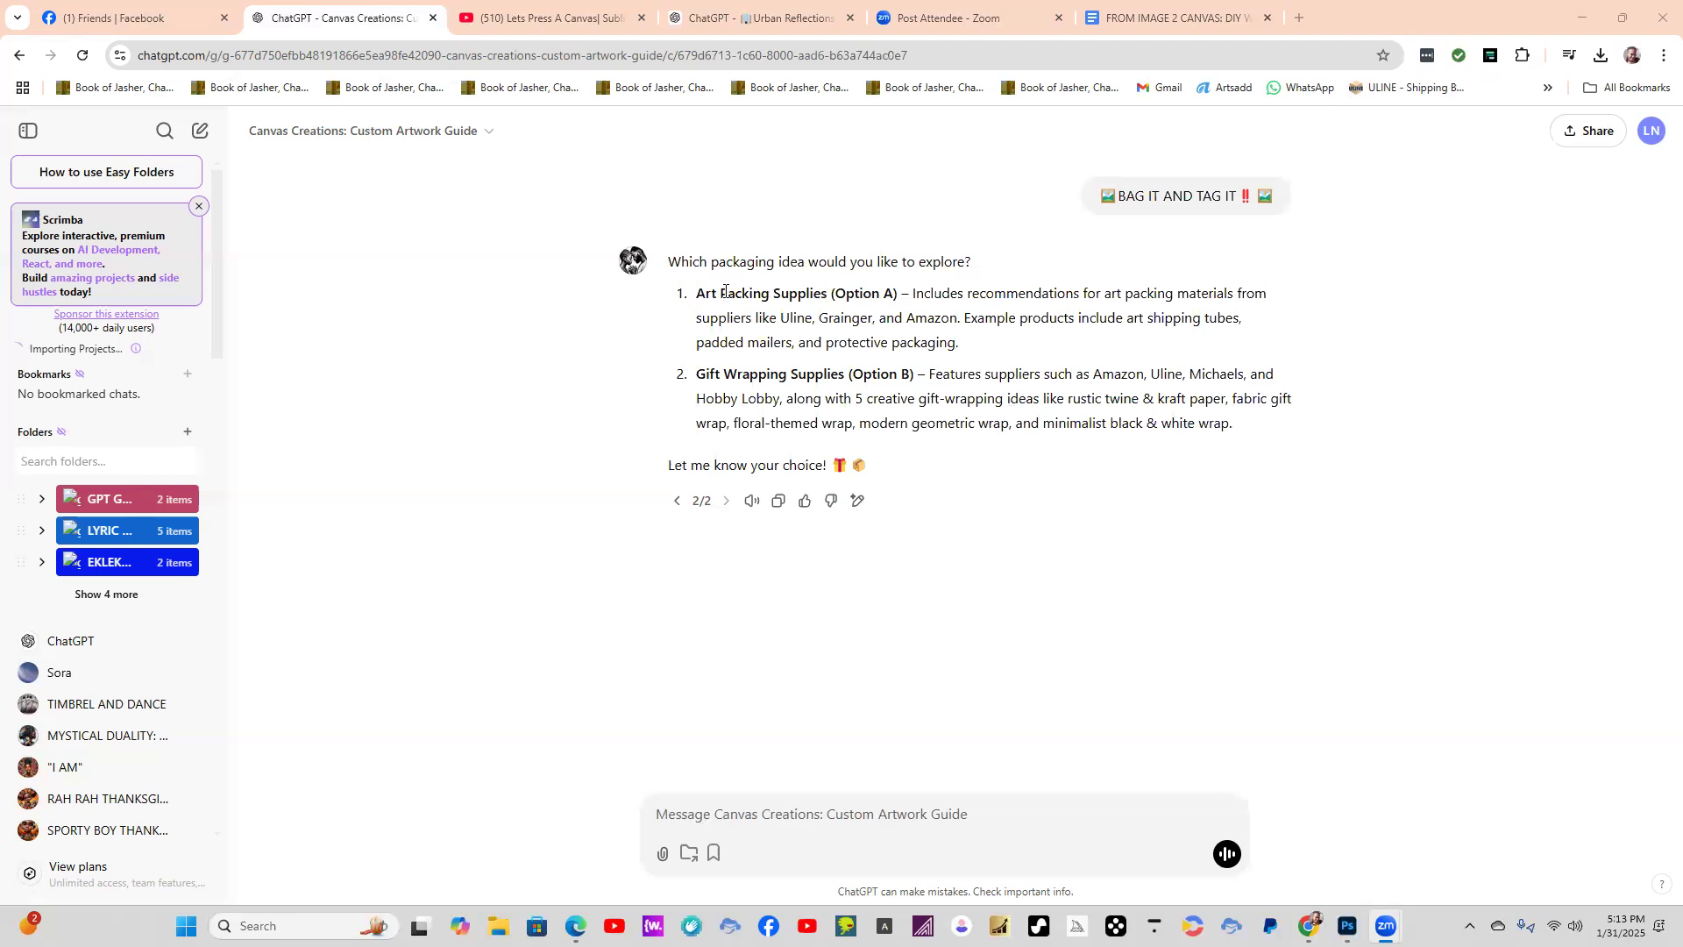
Copy "Art Packing Supplies (Option A)" from the packaging choices and send it as the reply.
left_click(699, 302)
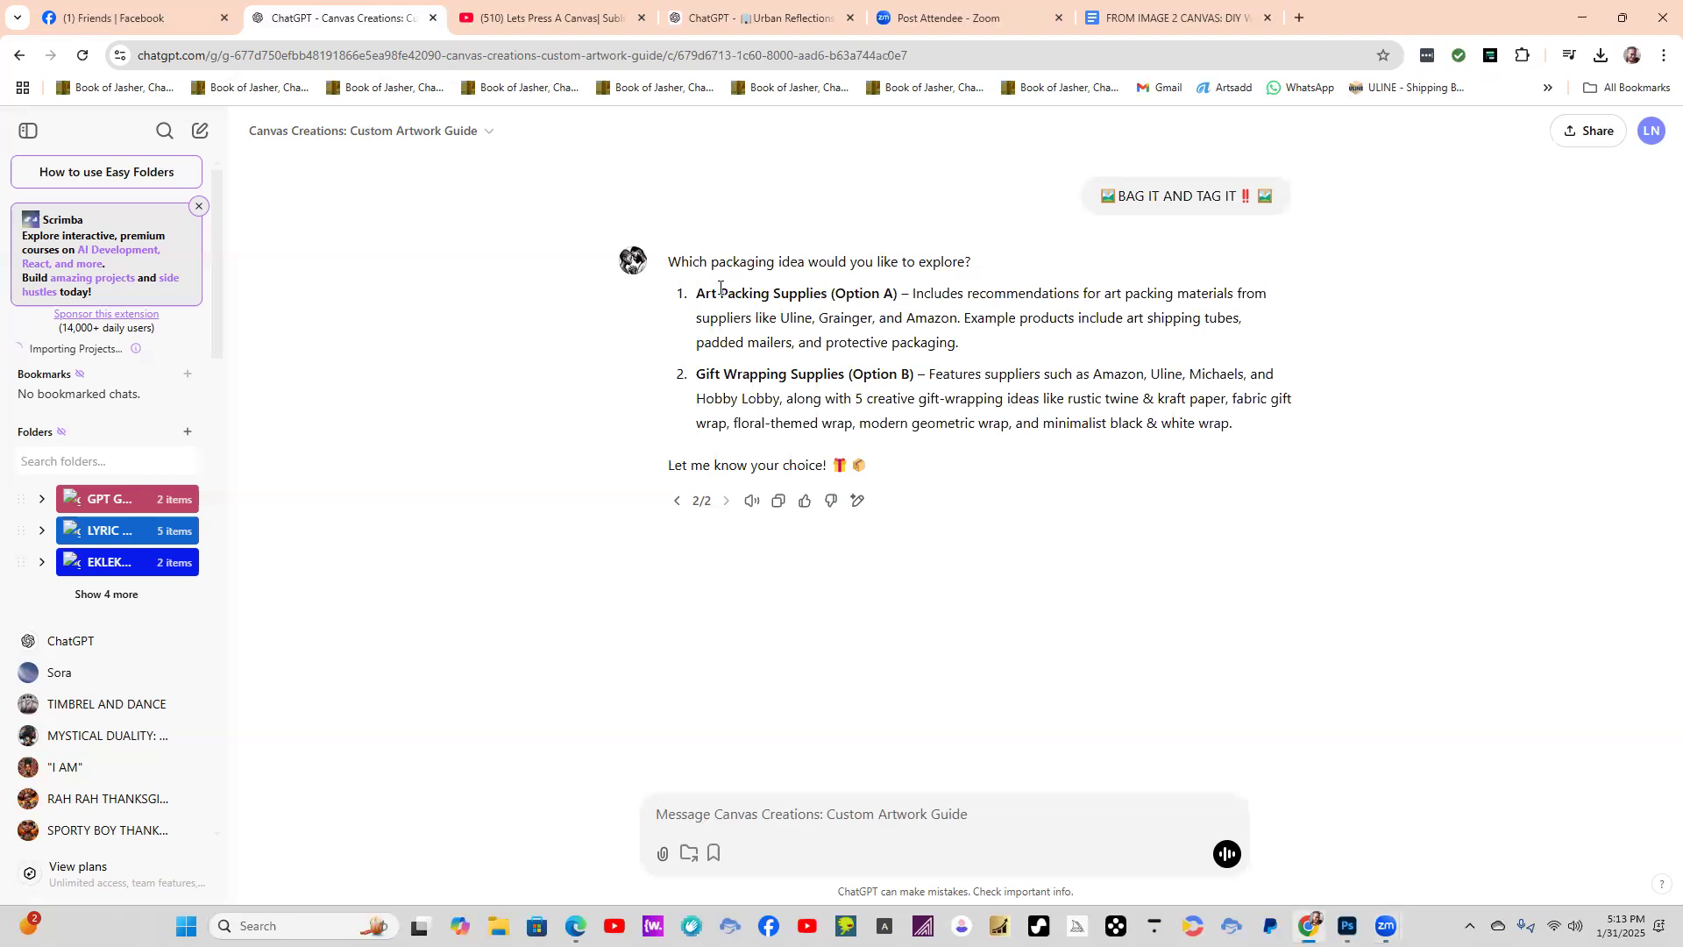
left_click_drag(763, 301, 908, 303)
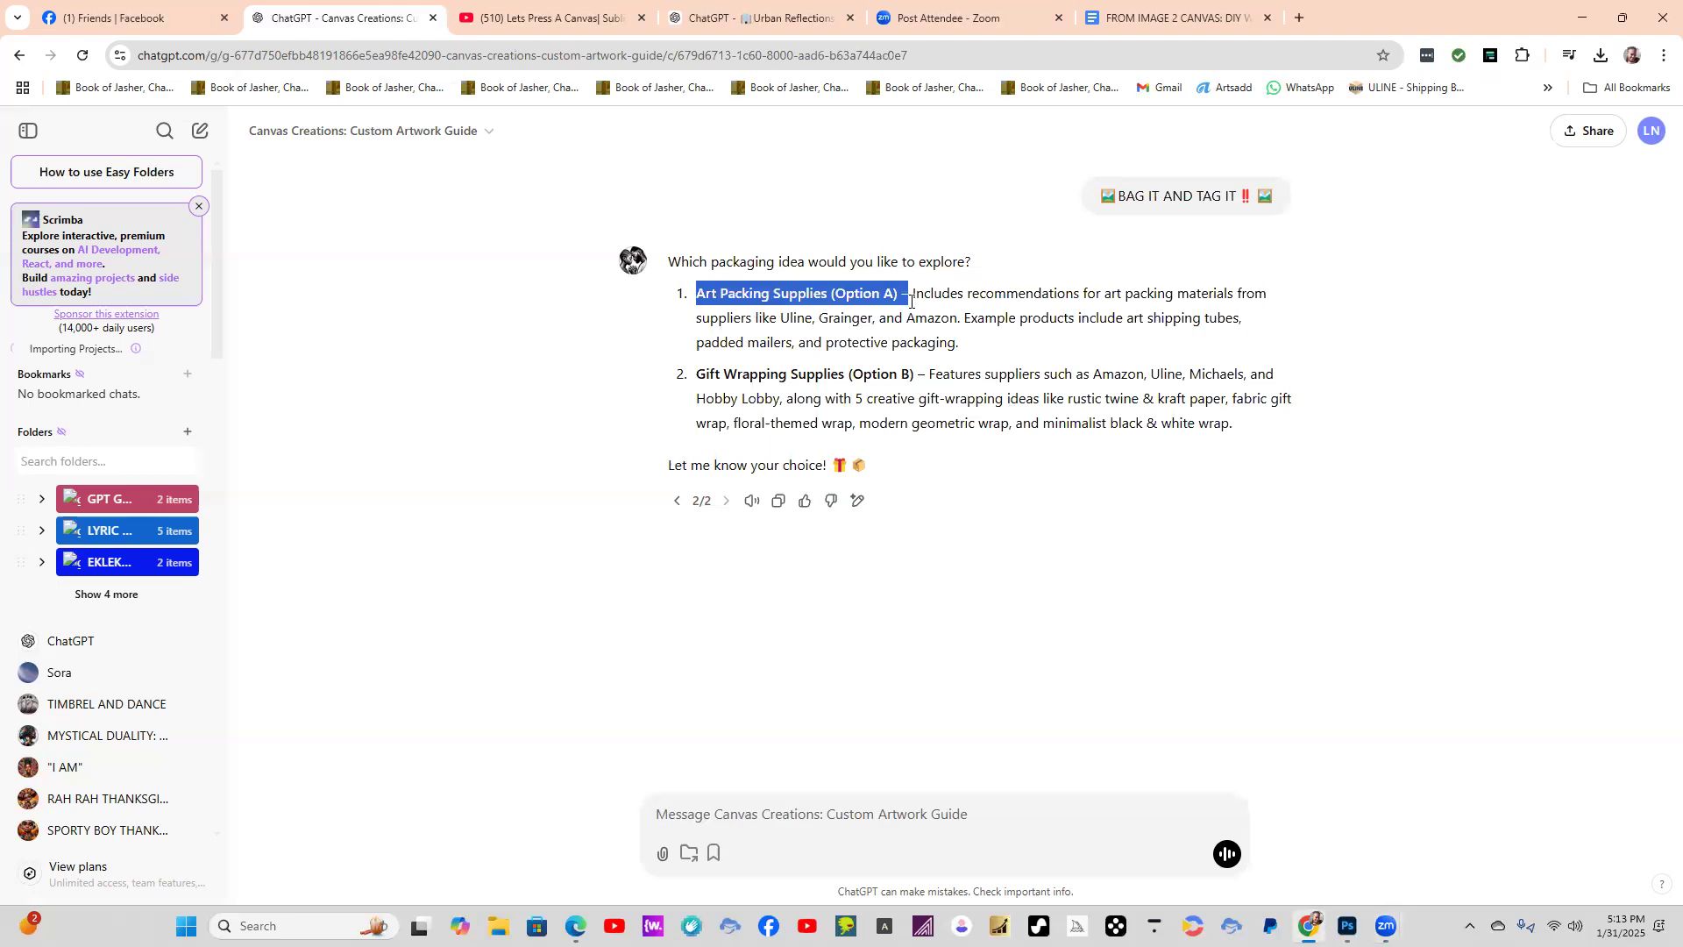
left_click_drag(894, 306, 903, 309)
key("ctrl+c")
left_click(772, 822)
right_click(771, 822)
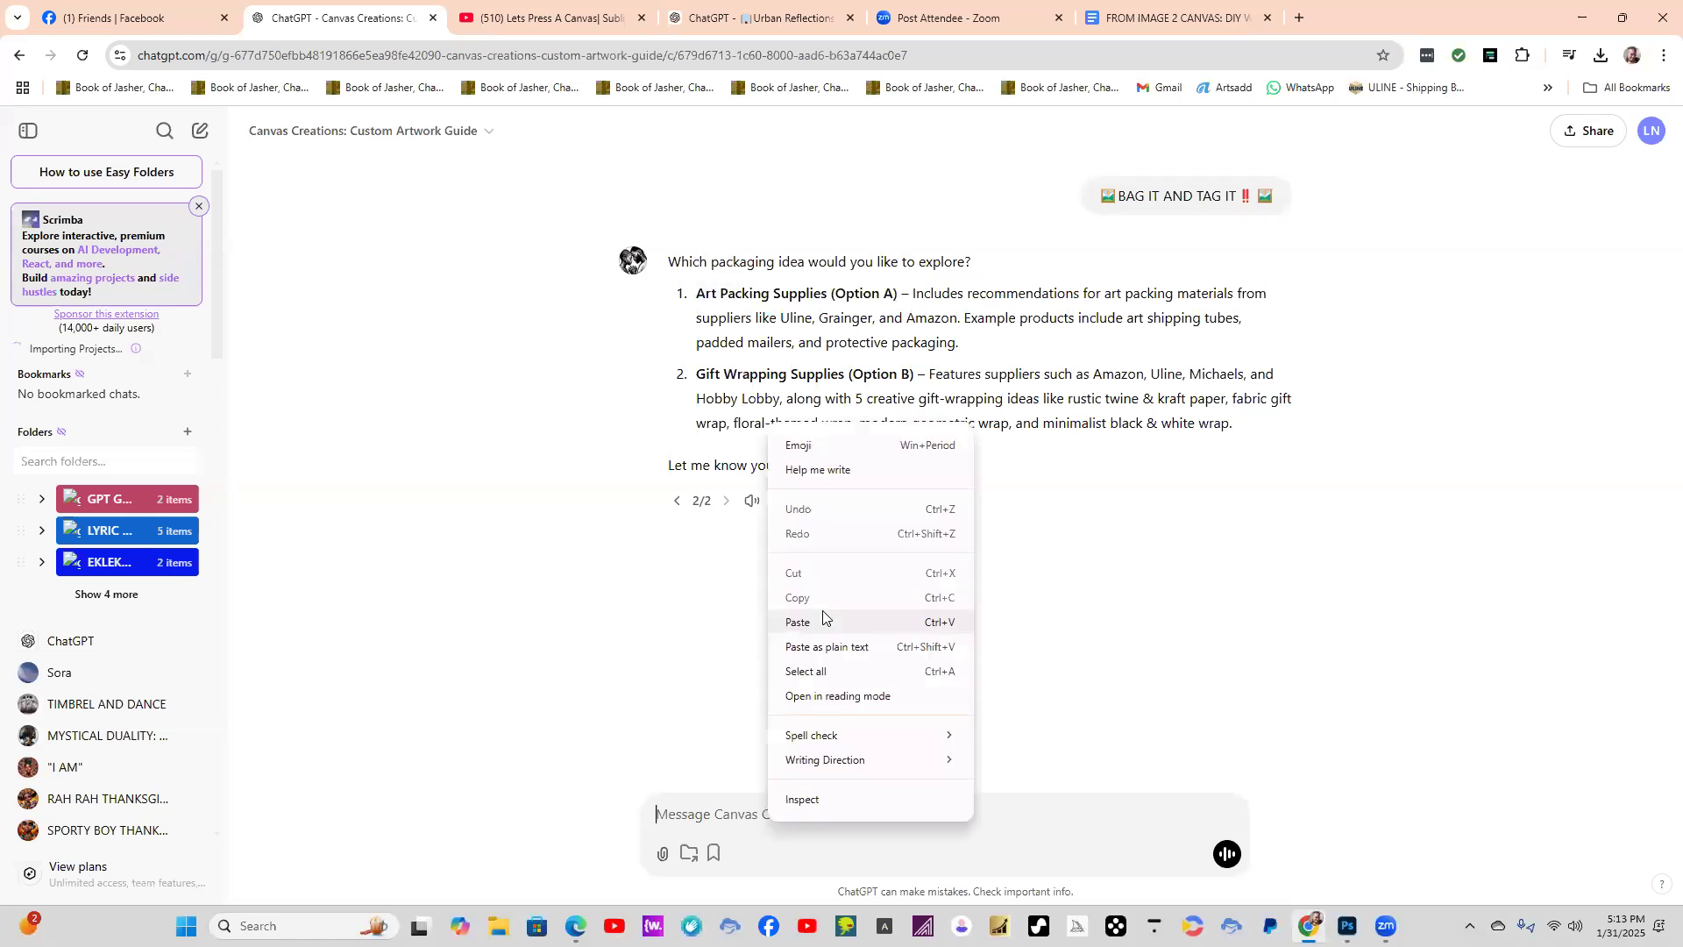
left_click(824, 619)
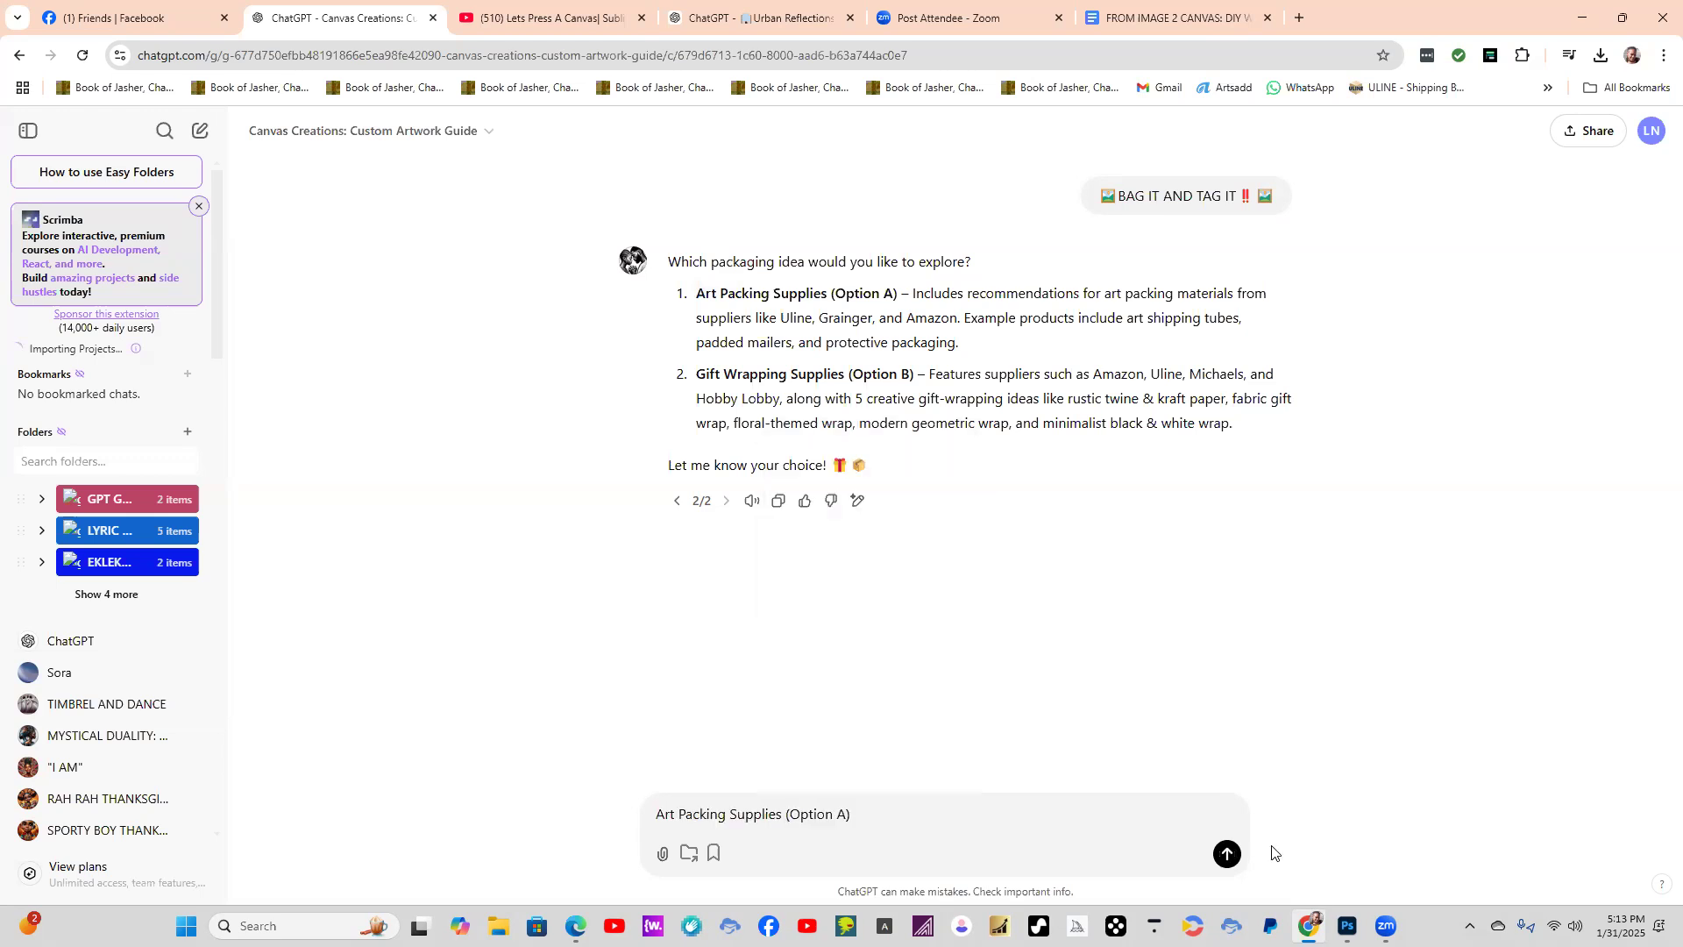
left_click(1227, 855)
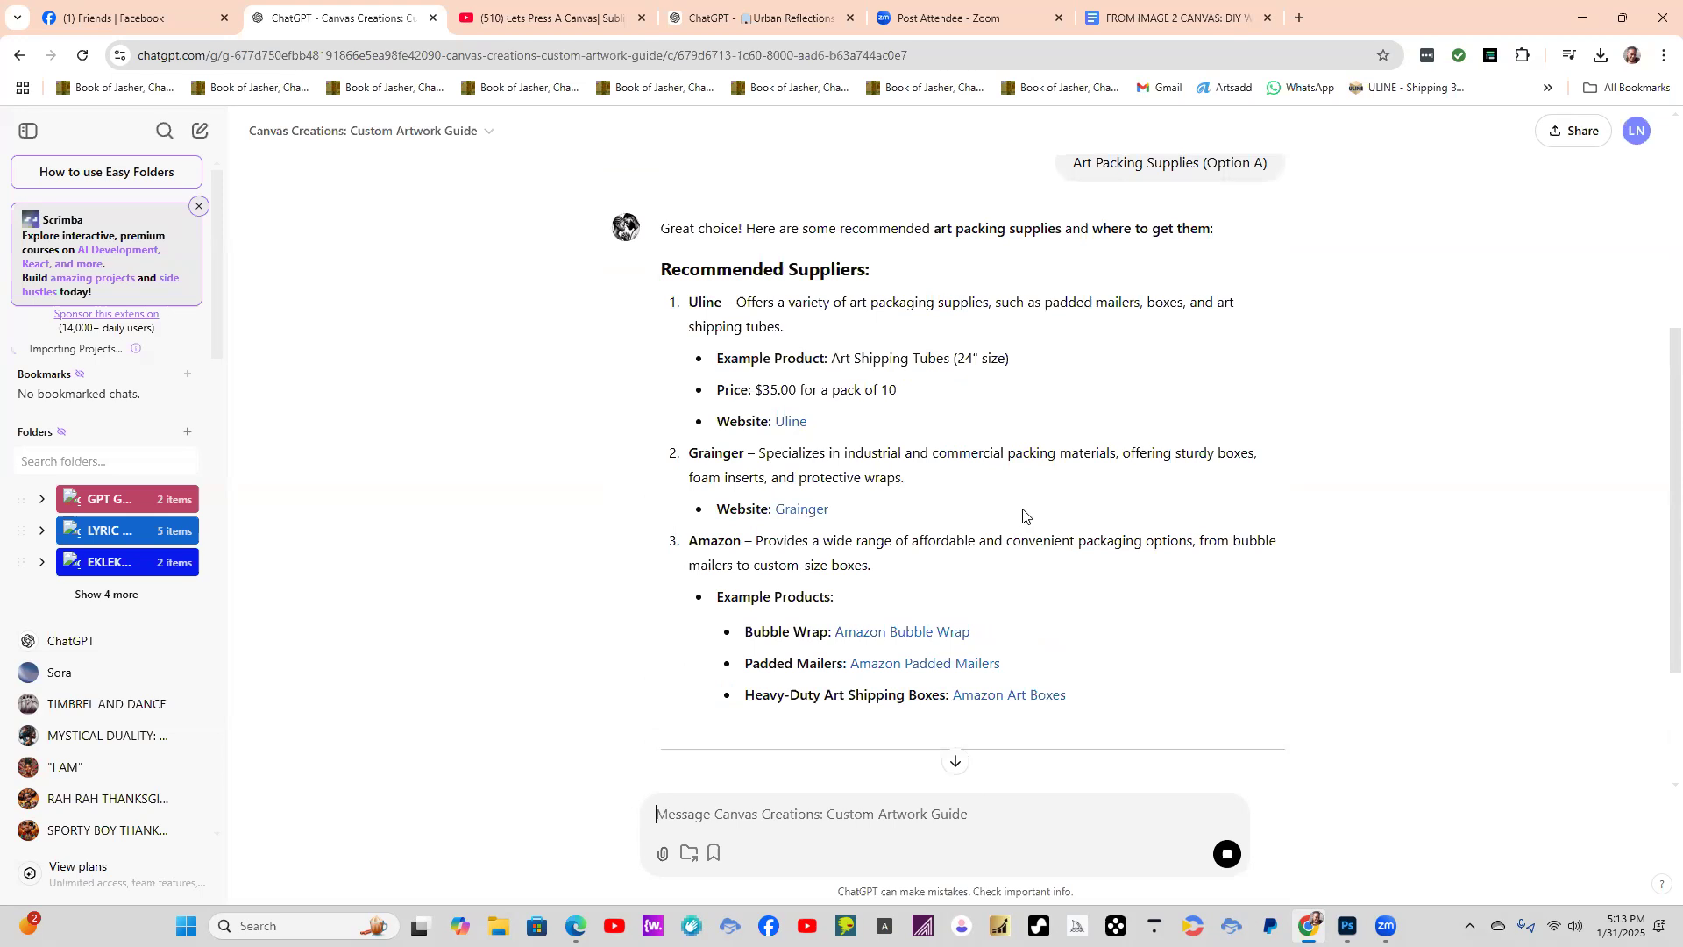
Read through the art packing recommendations, view the Artfully Melanated Packaging Ideas link on Pinterest and go back from the opened pin.
scroll(1166, 601, "down", 1)
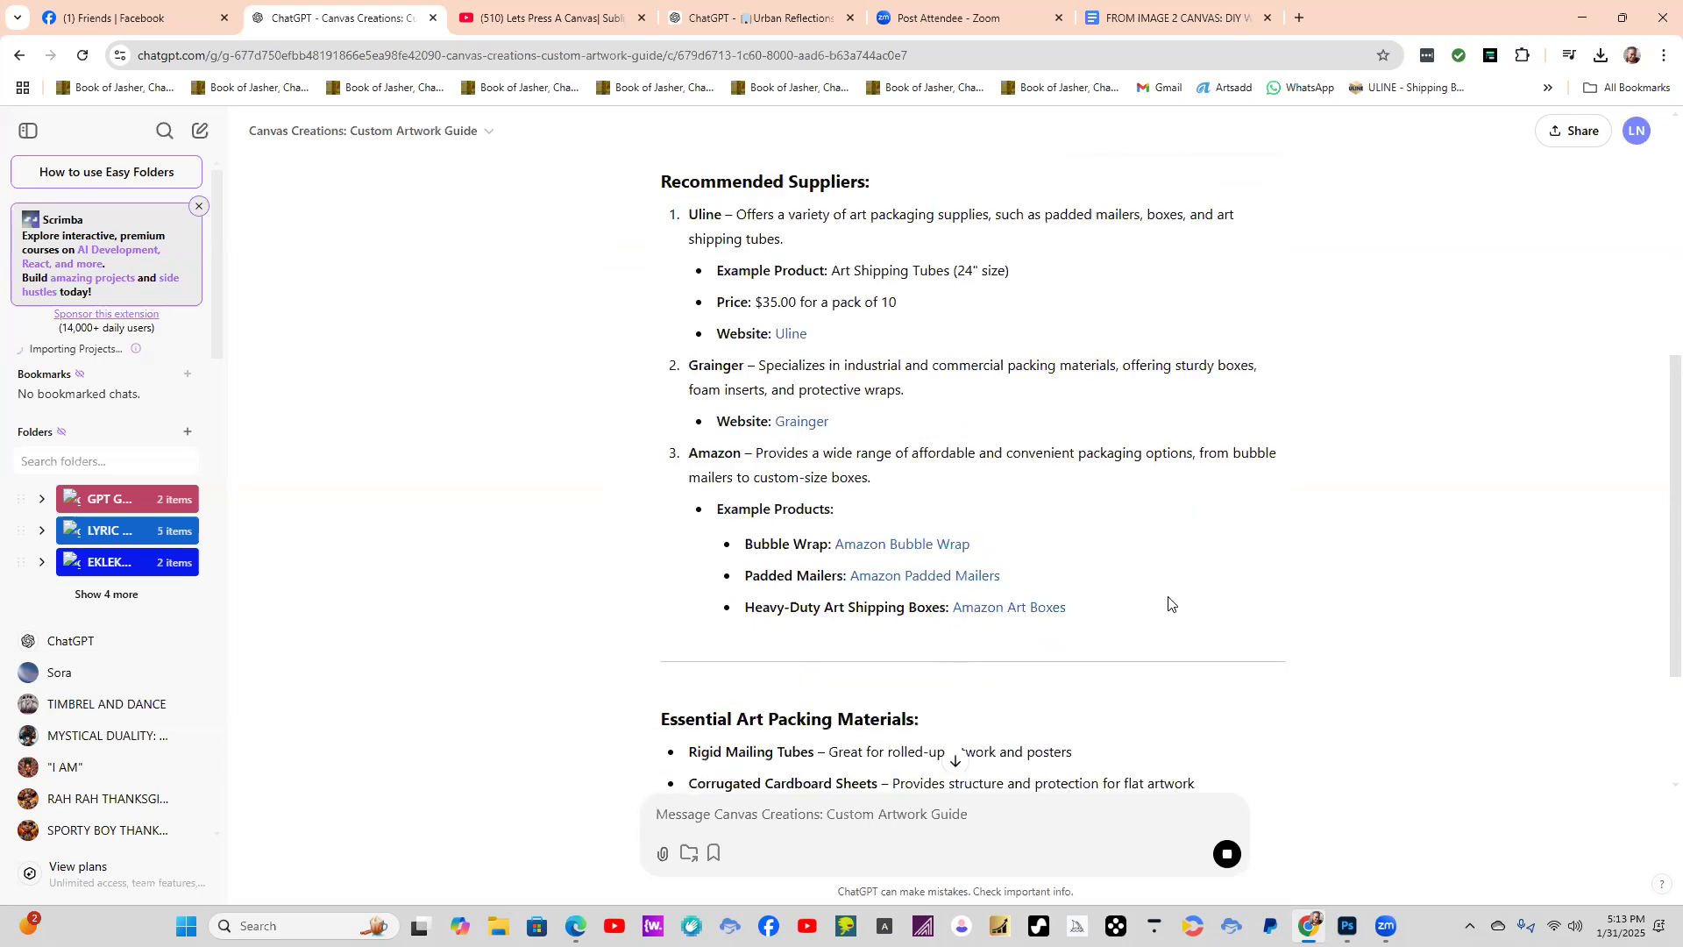
scroll(1175, 605, "down", 4)
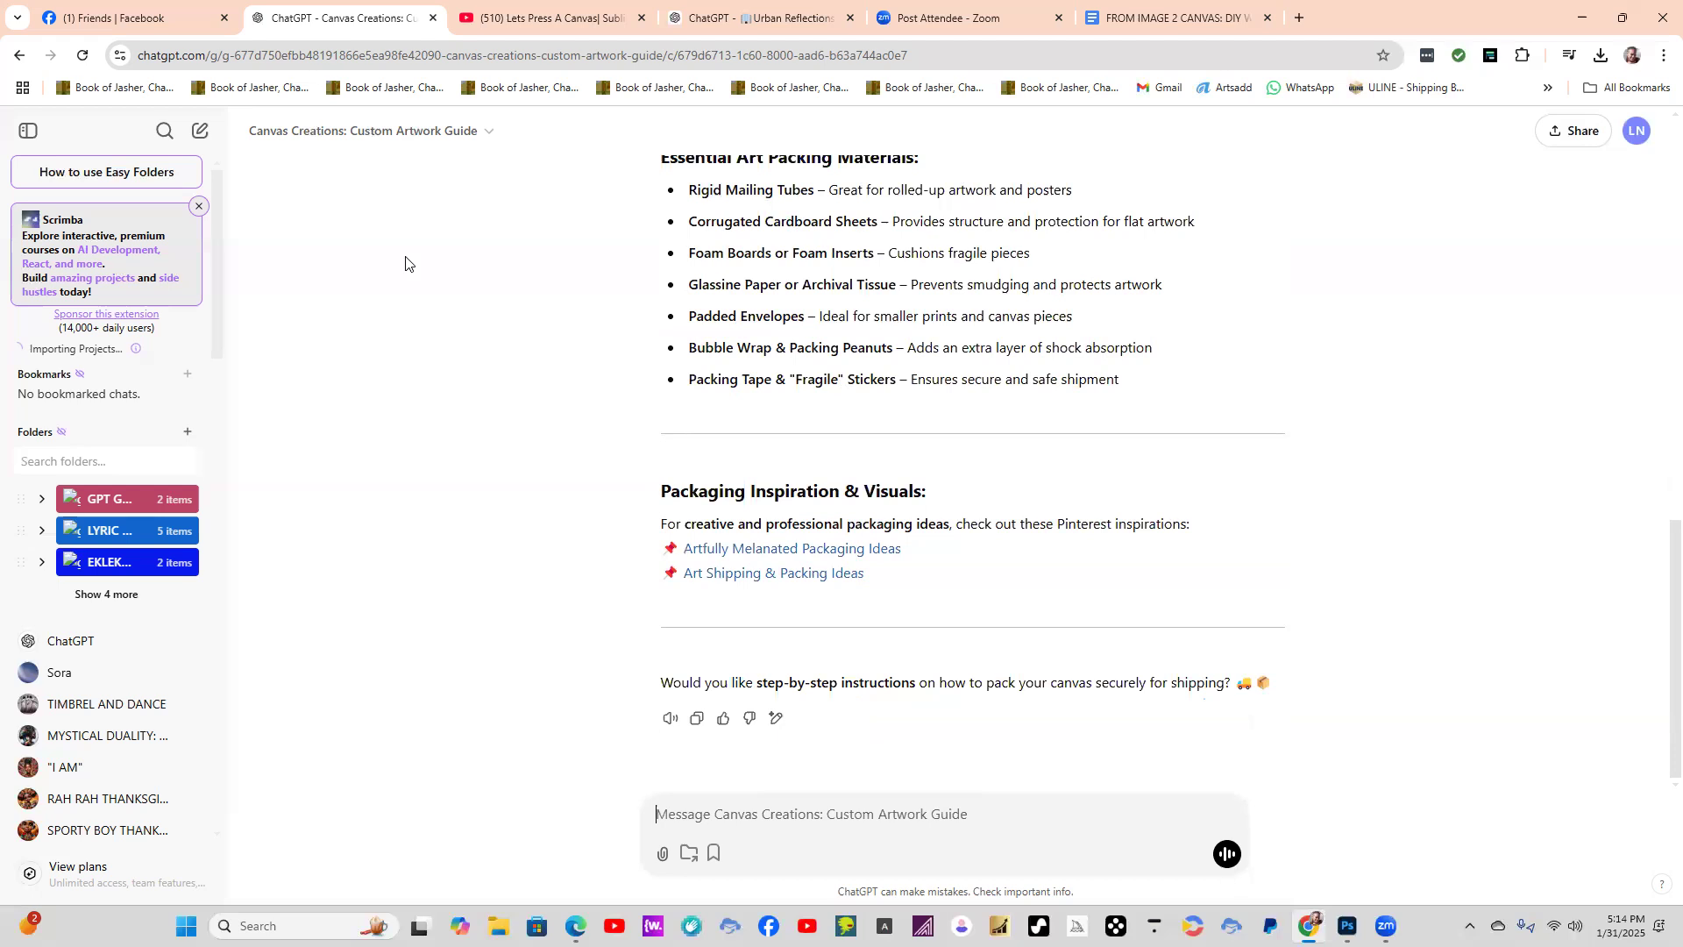
left_click(762, 550)
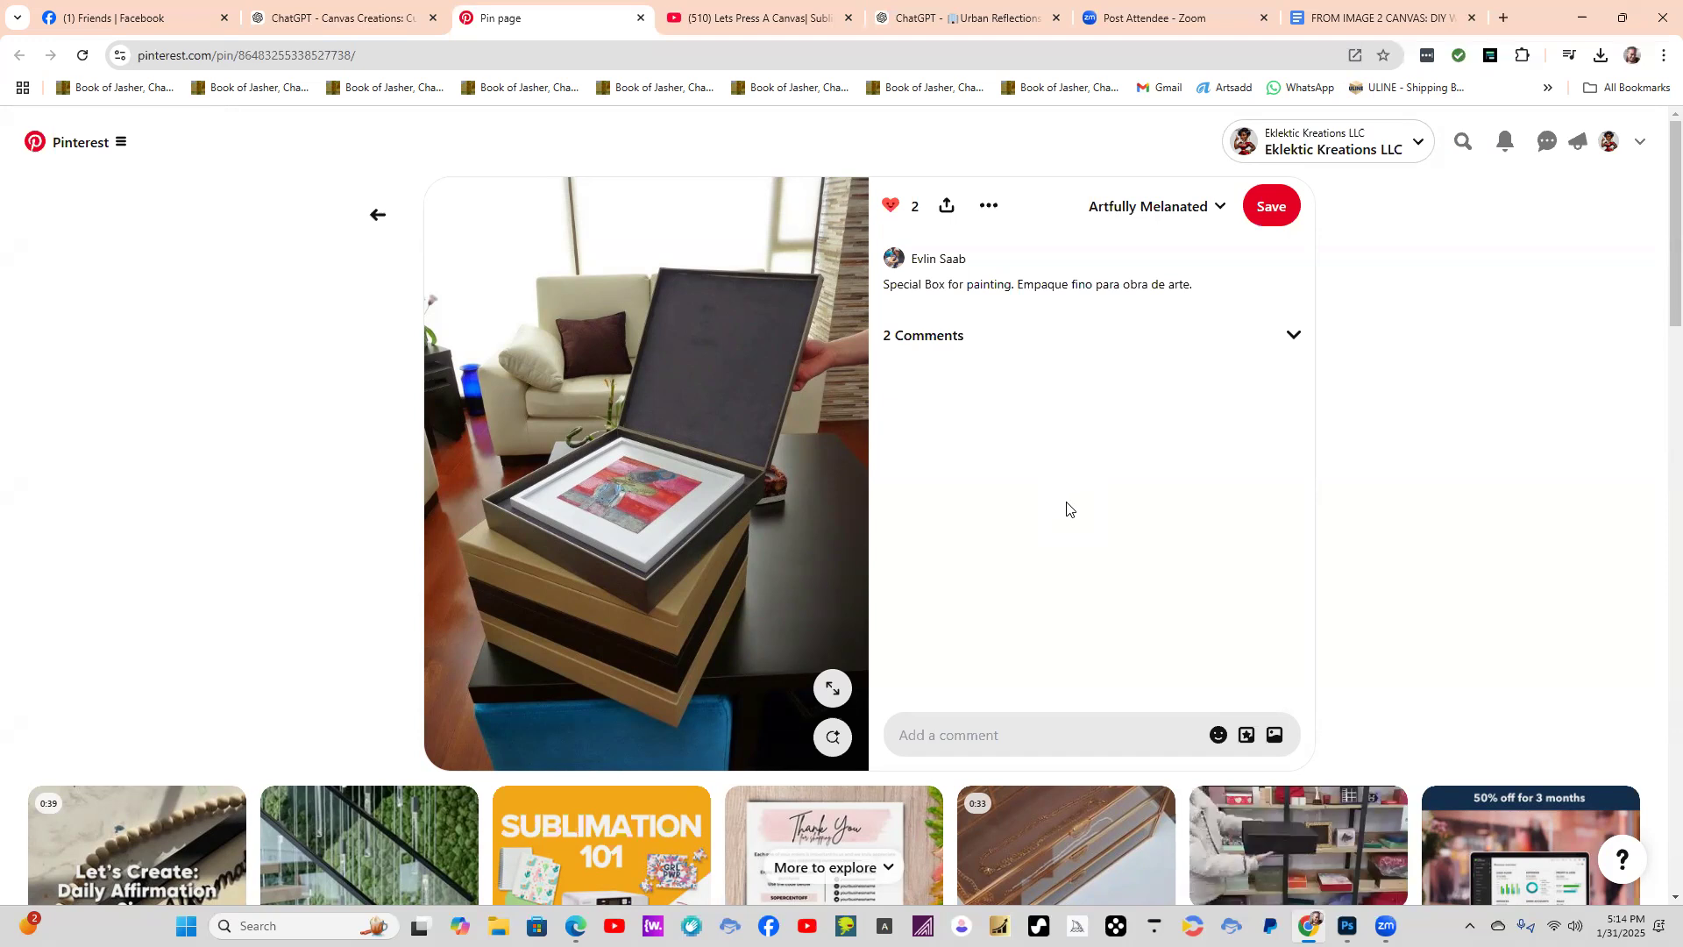
left_click(375, 216)
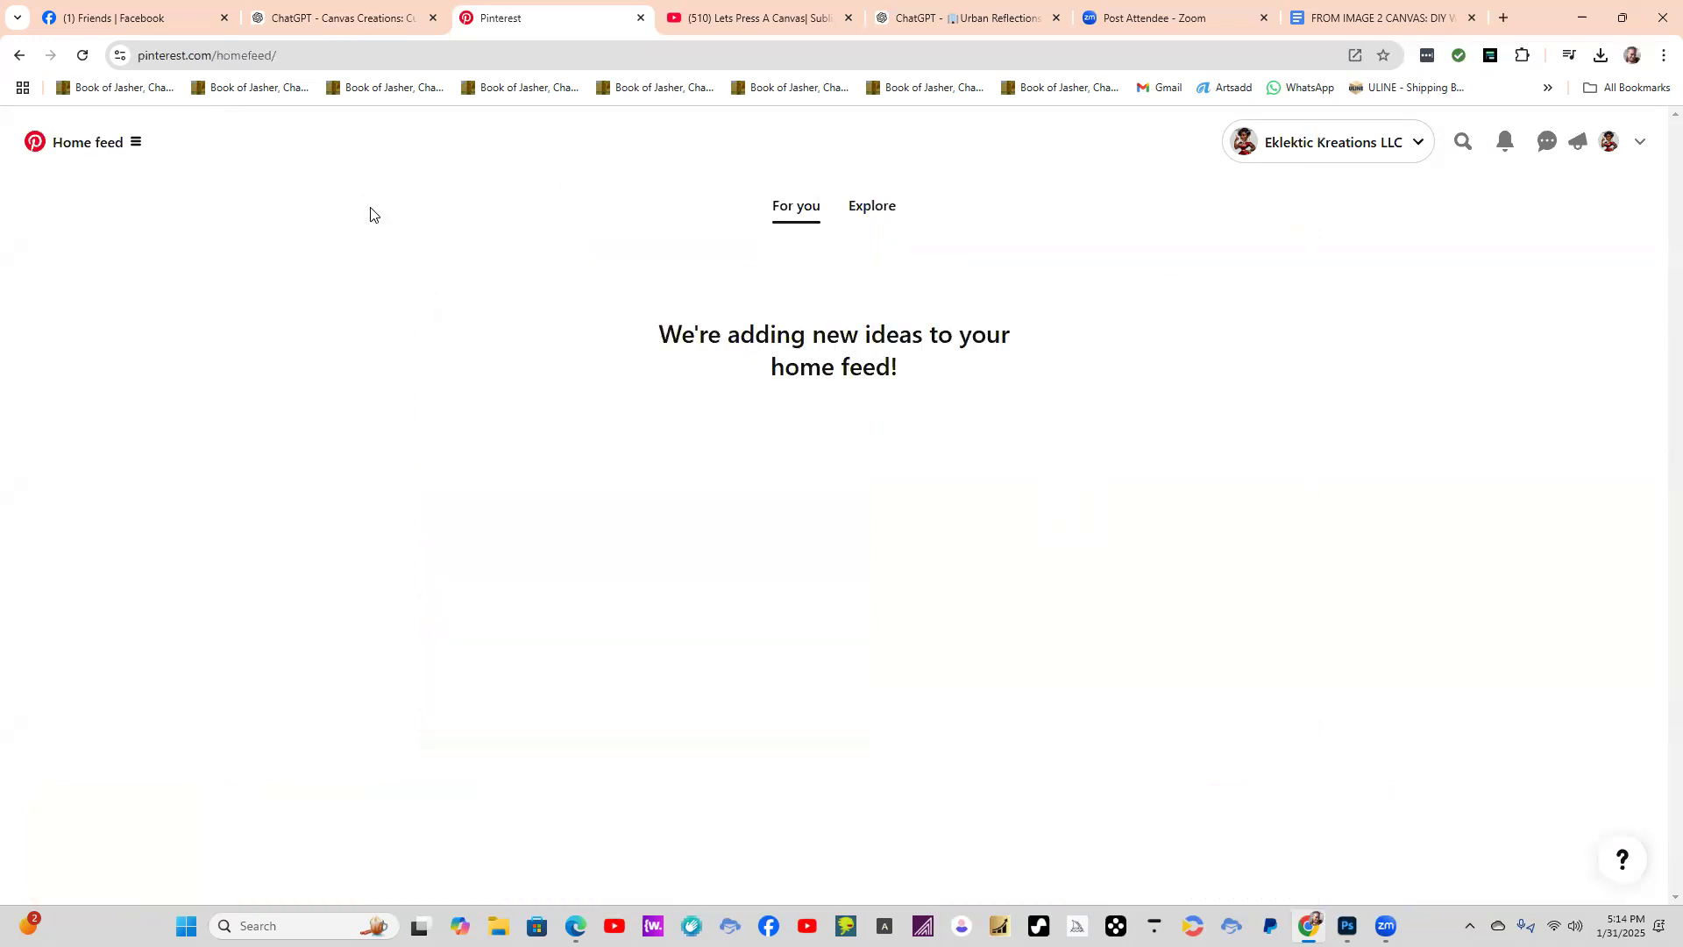